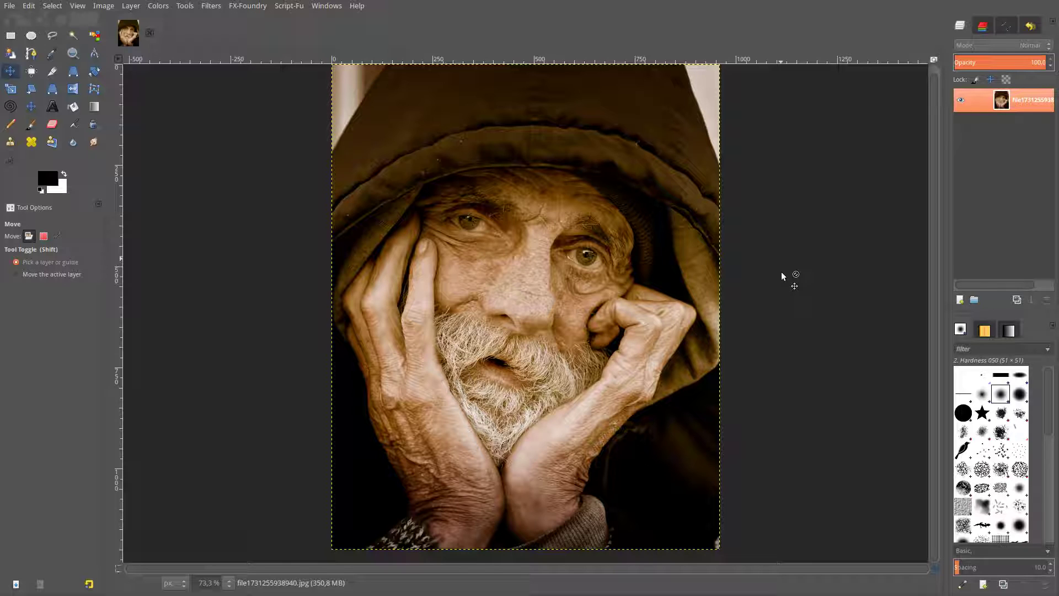
# Duplicate the photo, brighten the copy with auto Levels, then duplicate it and hide the middle layer
pyautogui.click(1017, 300)
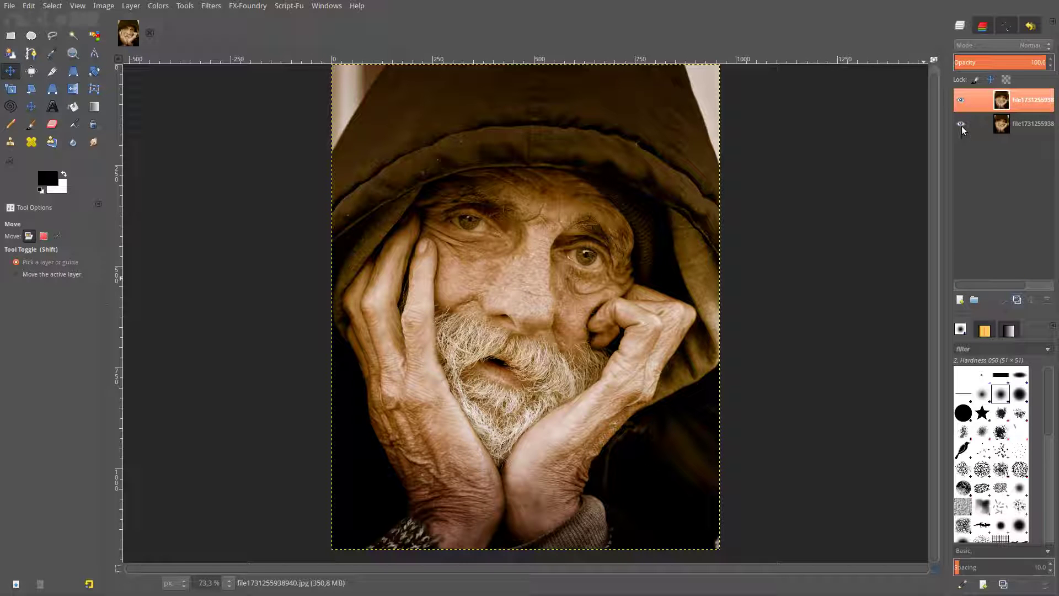
pyautogui.click(158, 7)
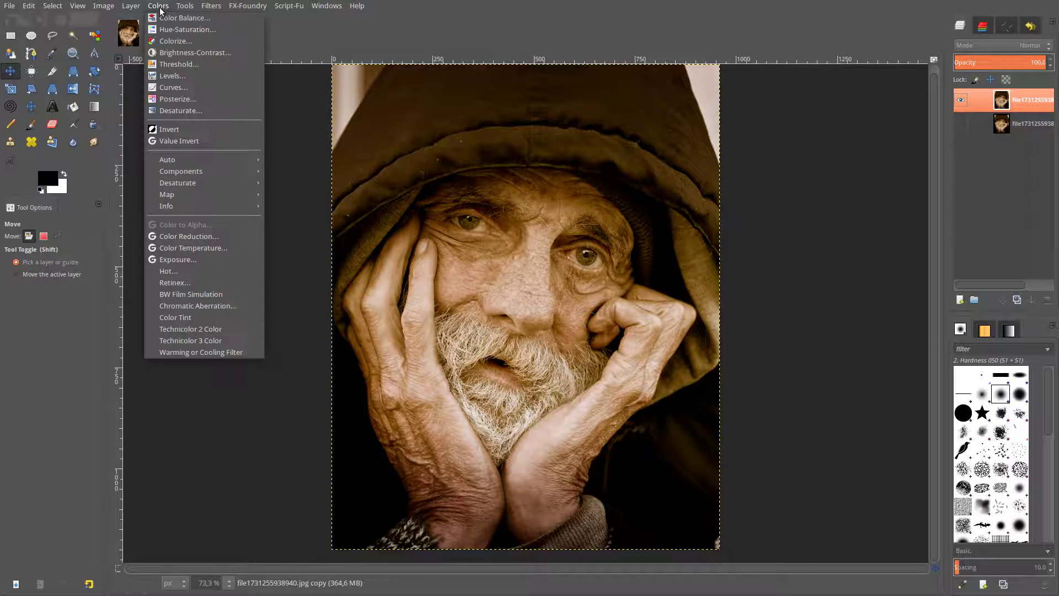
pyautogui.click(174, 75)
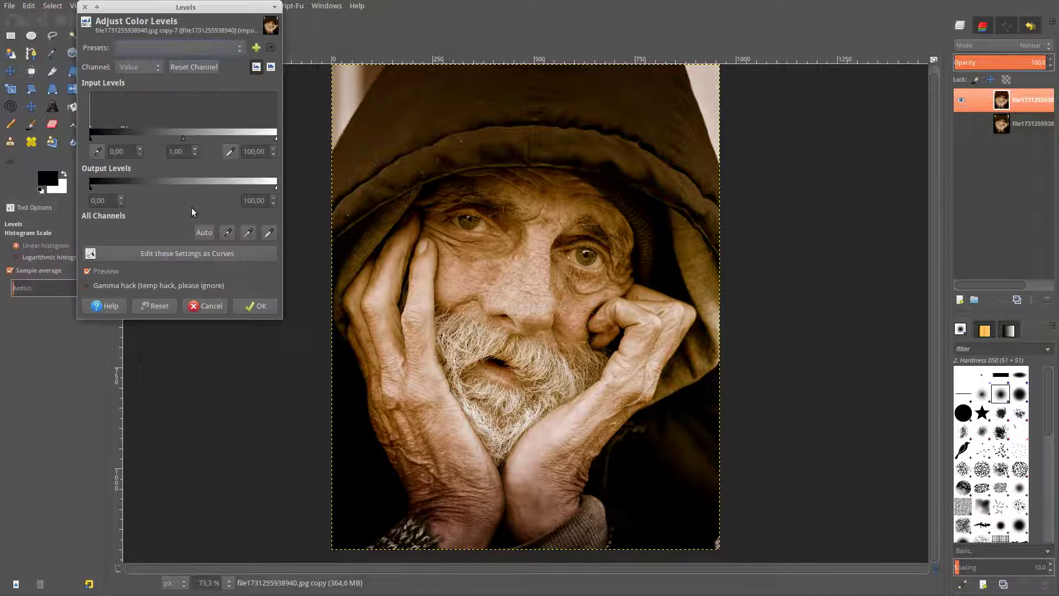
pyautogui.click(202, 233)
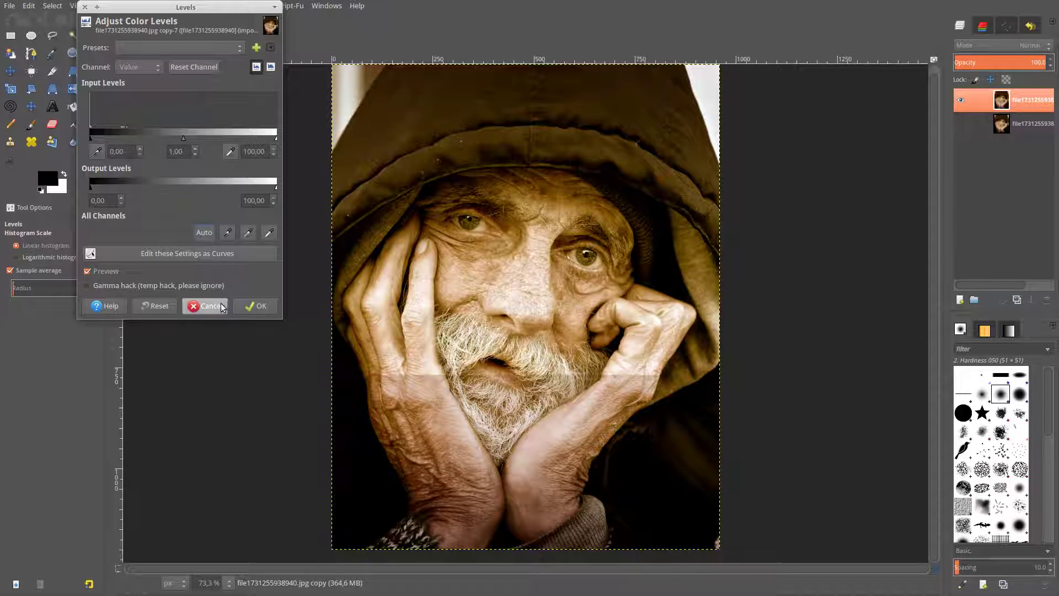
pyautogui.click(268, 313)
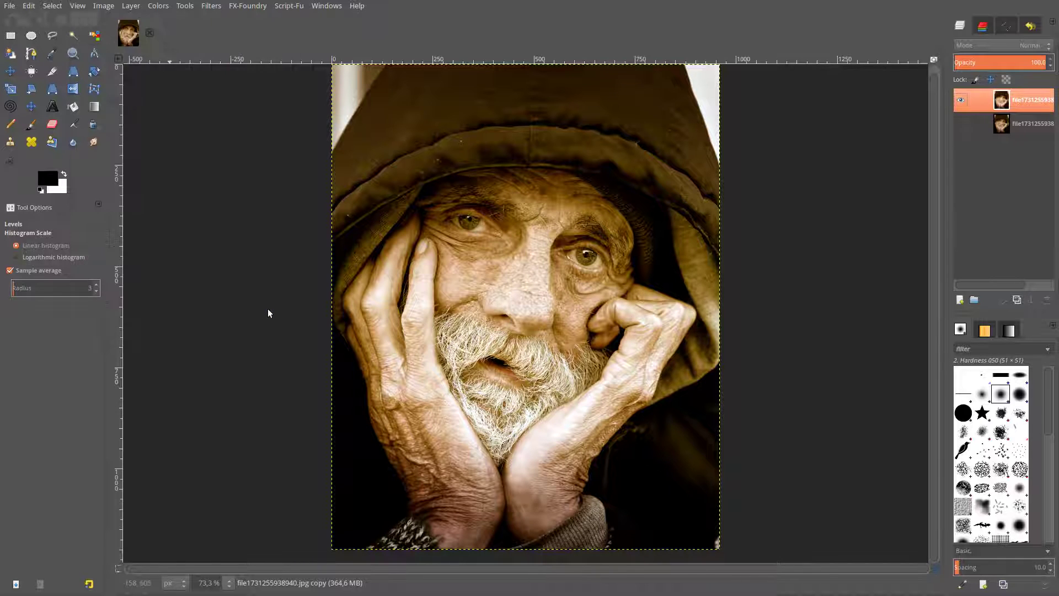
pyautogui.click(1018, 300)
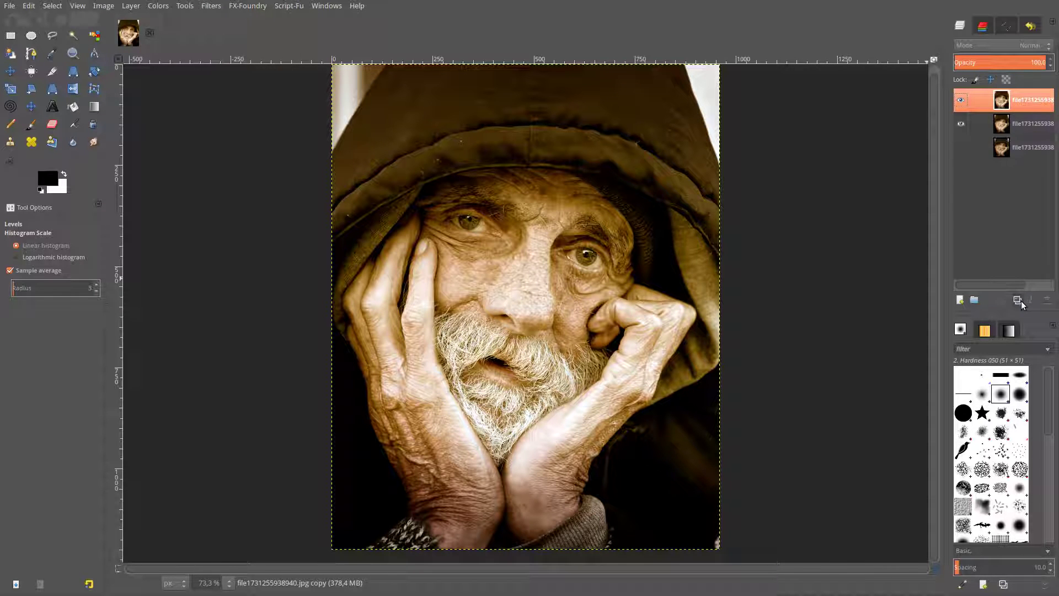
pyautogui.click(960, 124)
# Apply an S-shaped Curves adjustment with the shadow point lowered and the highlight point raised
pyautogui.click(164, 9)
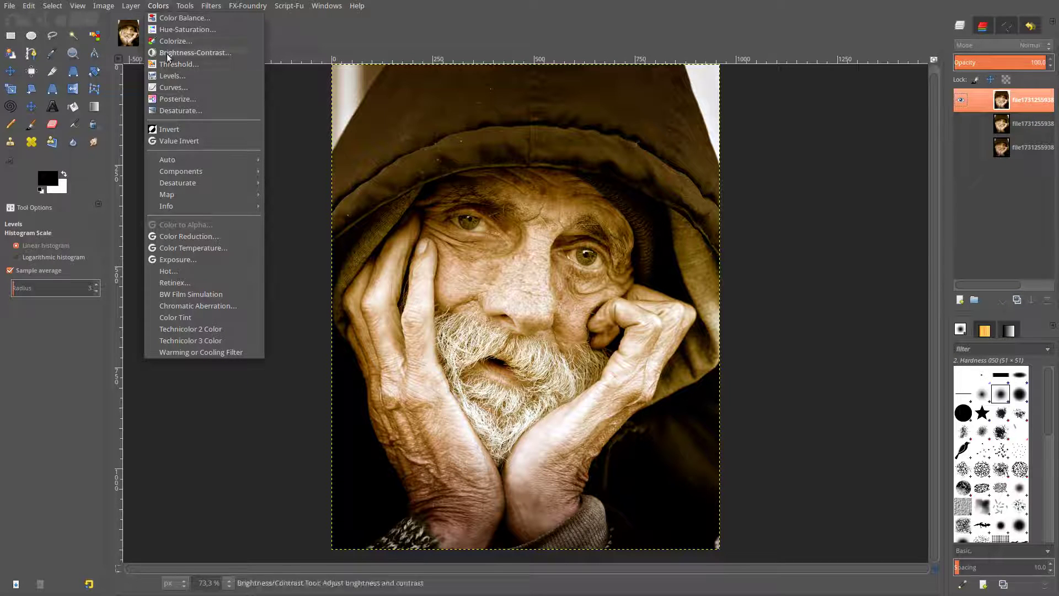
pyautogui.click(171, 88)
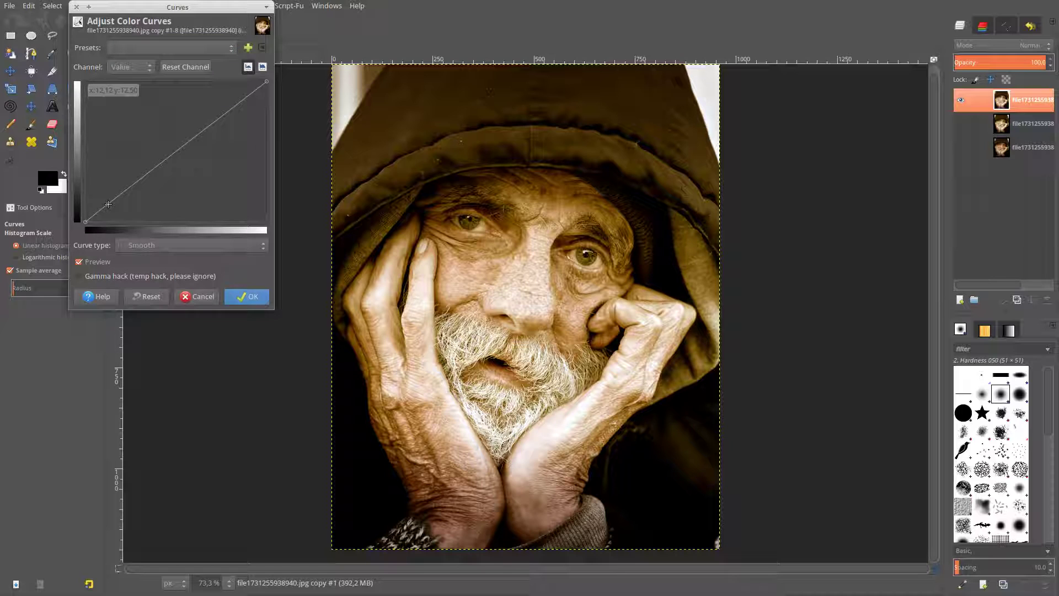
pyautogui.click(108, 204)
pyautogui.moveTo(109, 205); pyautogui.dragTo(115, 208)
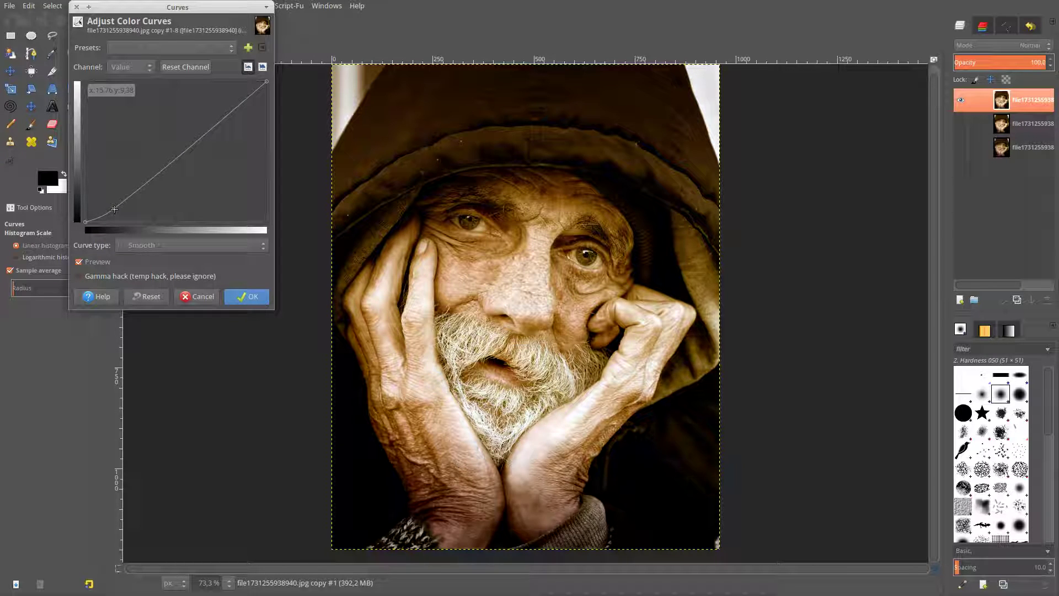
pyautogui.click(245, 98)
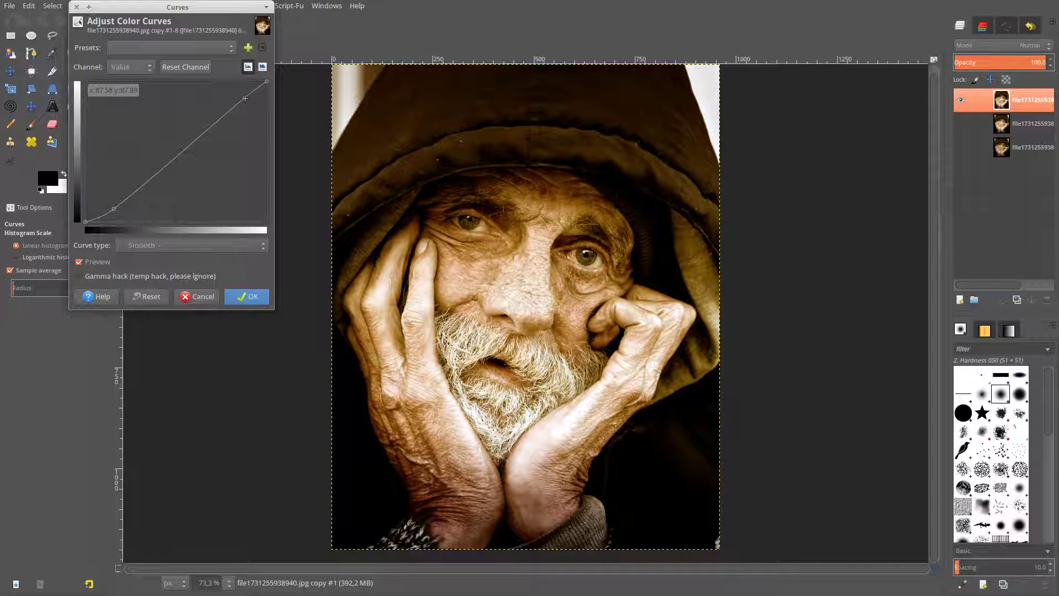
pyautogui.moveTo(245, 99); pyautogui.dragTo(240, 93)
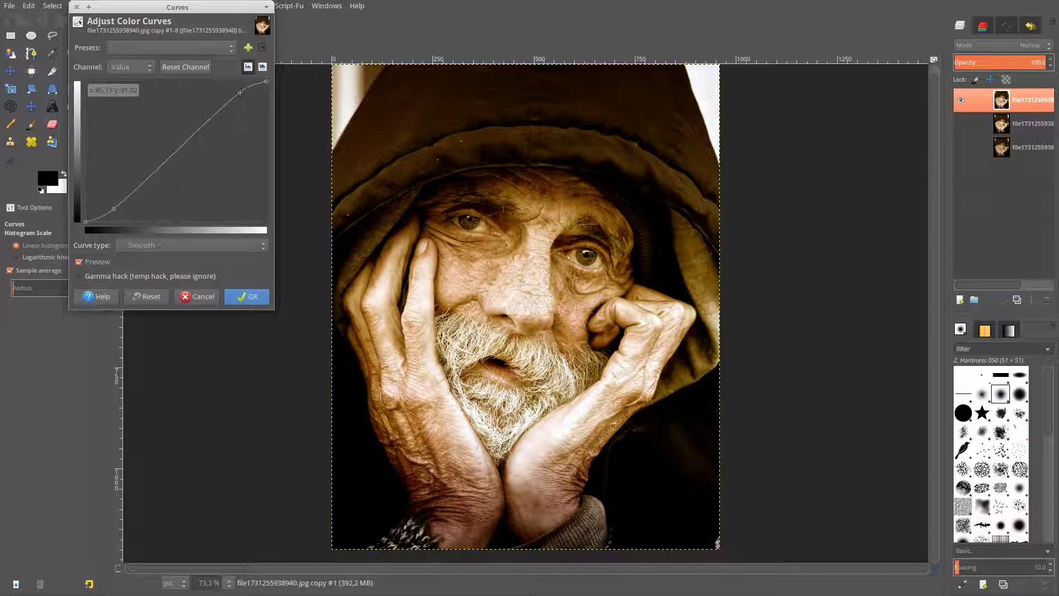
pyautogui.moveTo(240, 93); pyautogui.dragTo(242, 95)
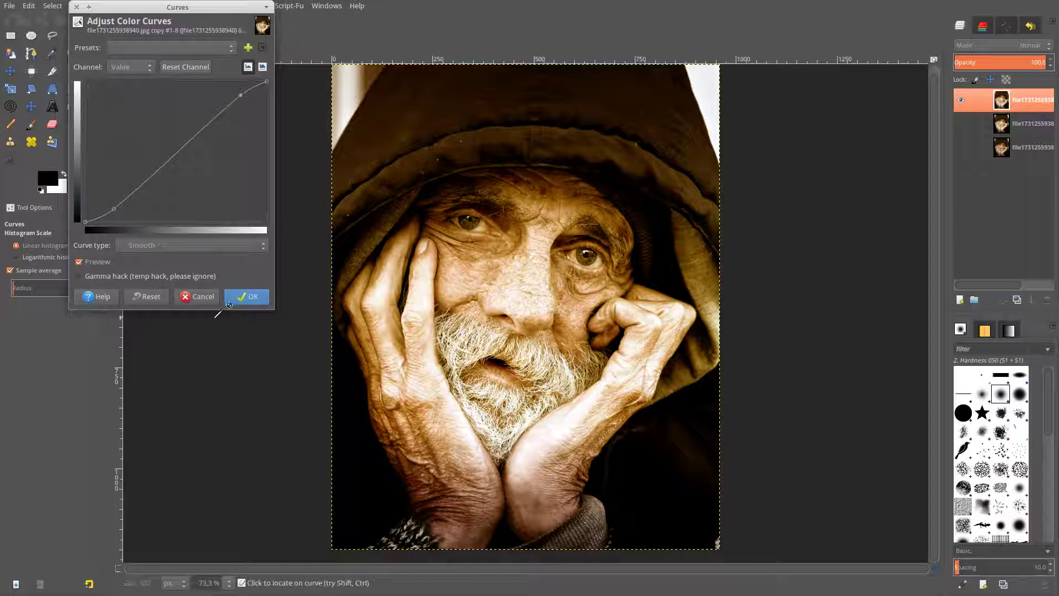
pyautogui.click(246, 299)
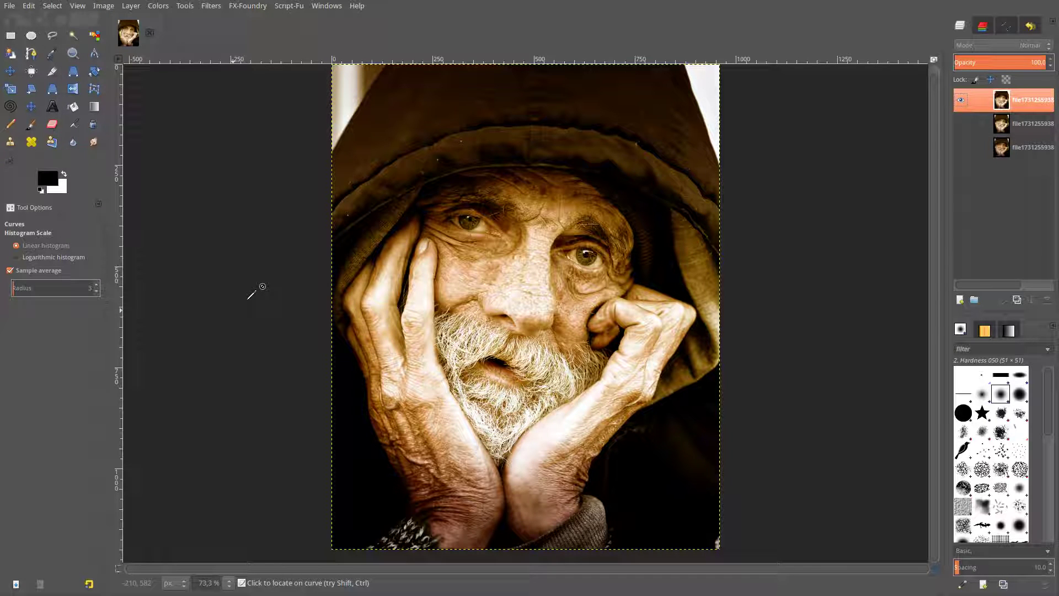
# Convert the top copy to black-and-white with Gradient Map, then duplicate that layer
pyautogui.rightClick(450, 274)
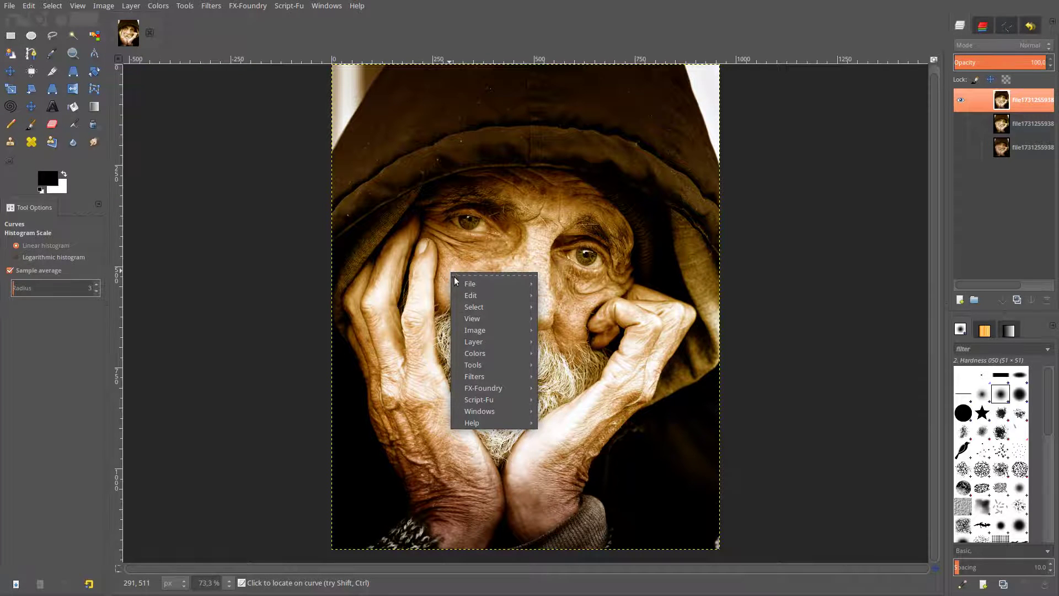
pyautogui.moveTo(476, 353)
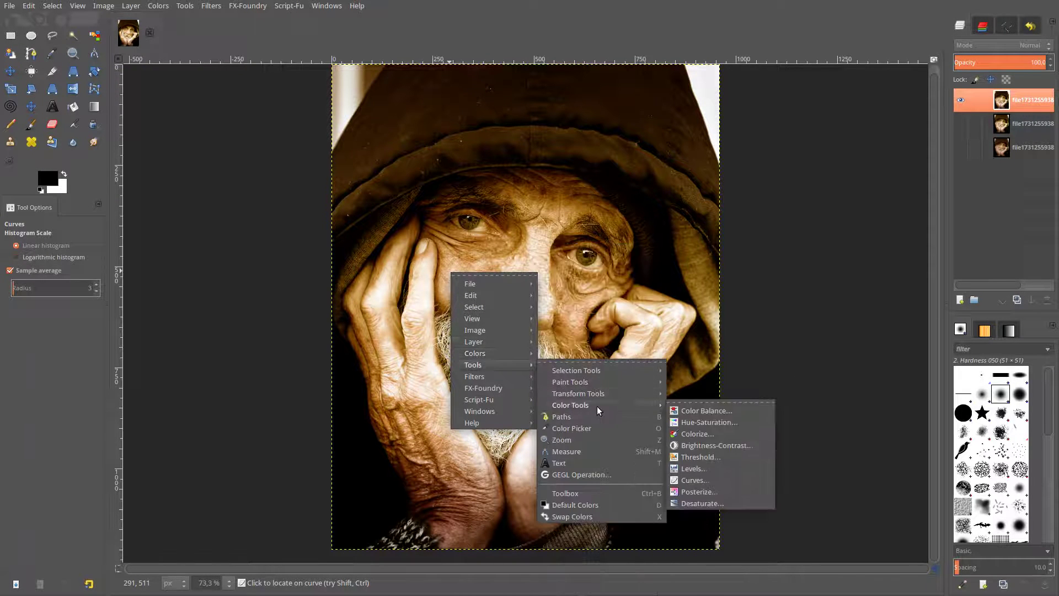
pyautogui.moveTo(580, 431)
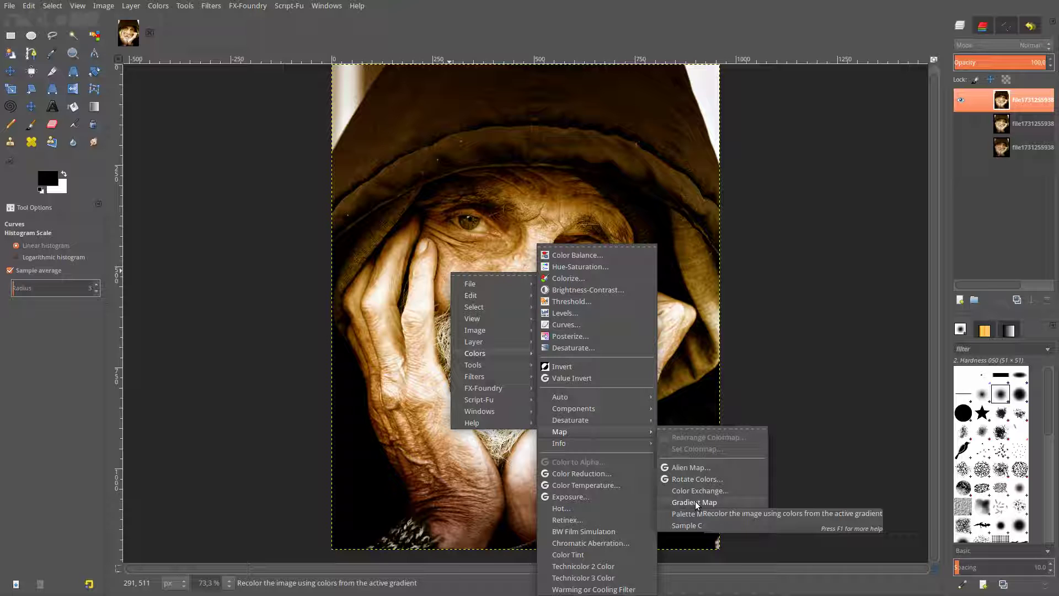
pyautogui.click(695, 501)
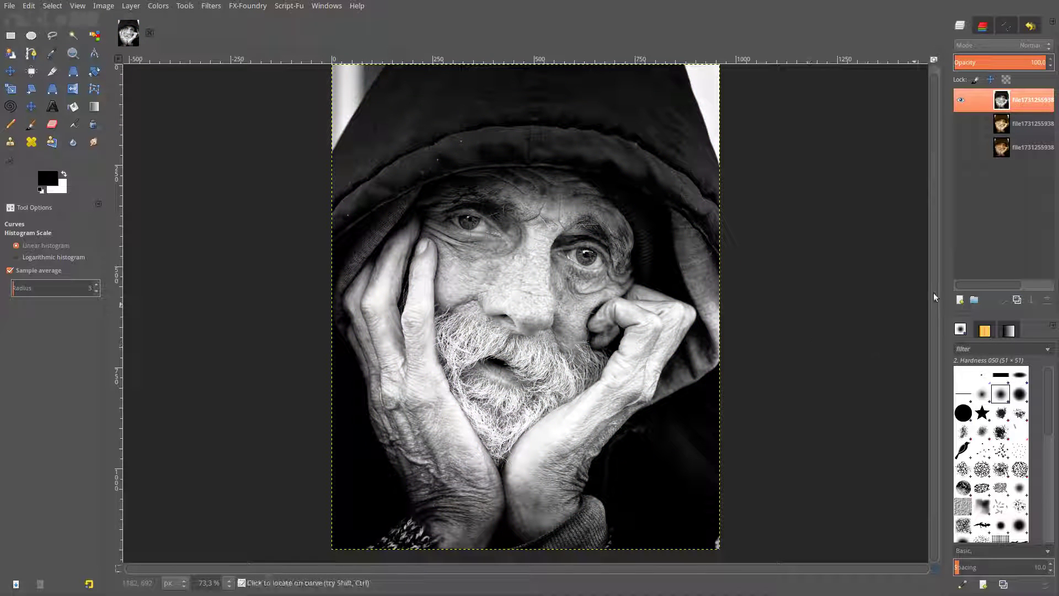
pyautogui.click(1017, 300)
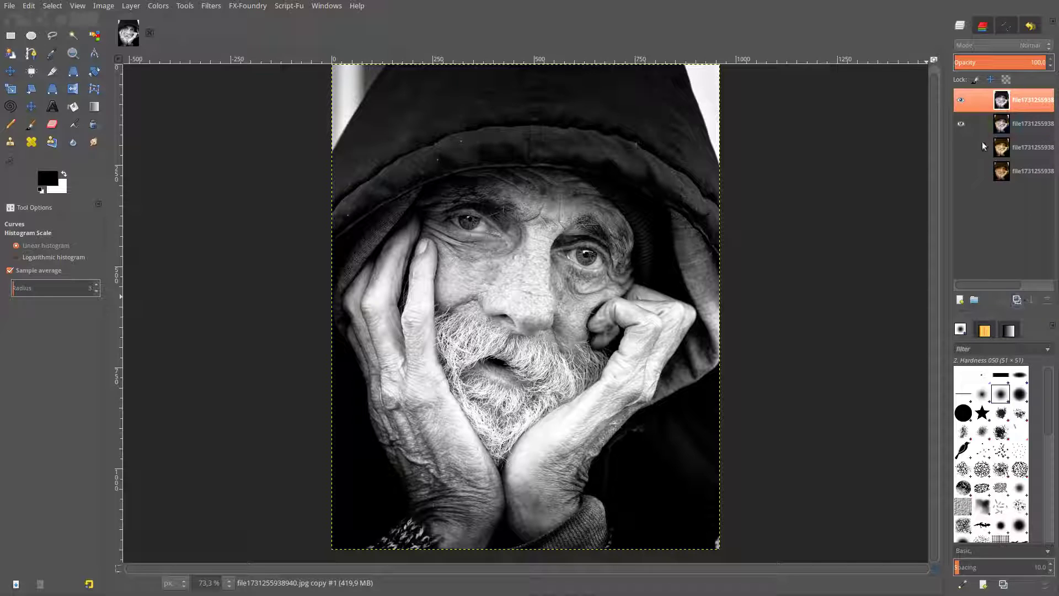
# Hide the second layer and open G'MIC with Gross preview and Details > Local contrast enhancement selected
pyautogui.click(960, 124)
pyautogui.click(211, 6)
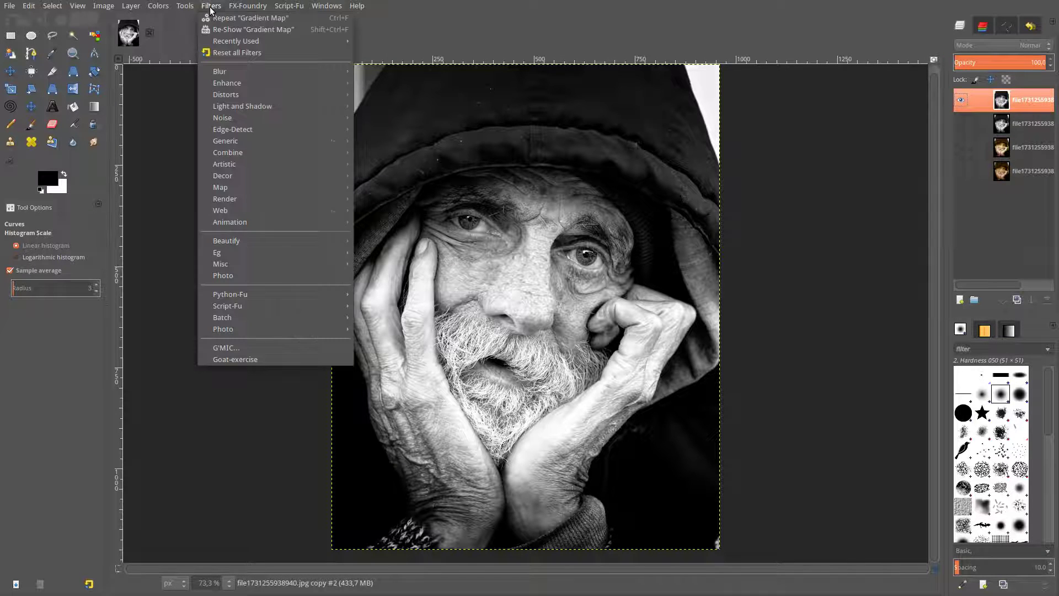
pyautogui.click(245, 348)
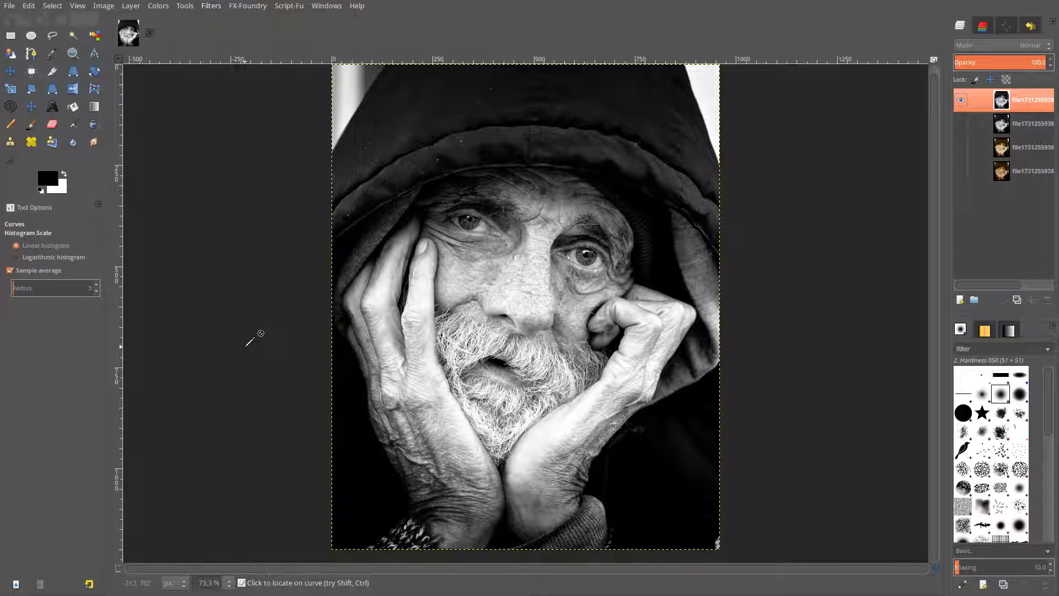
pyautogui.click(311, 390)
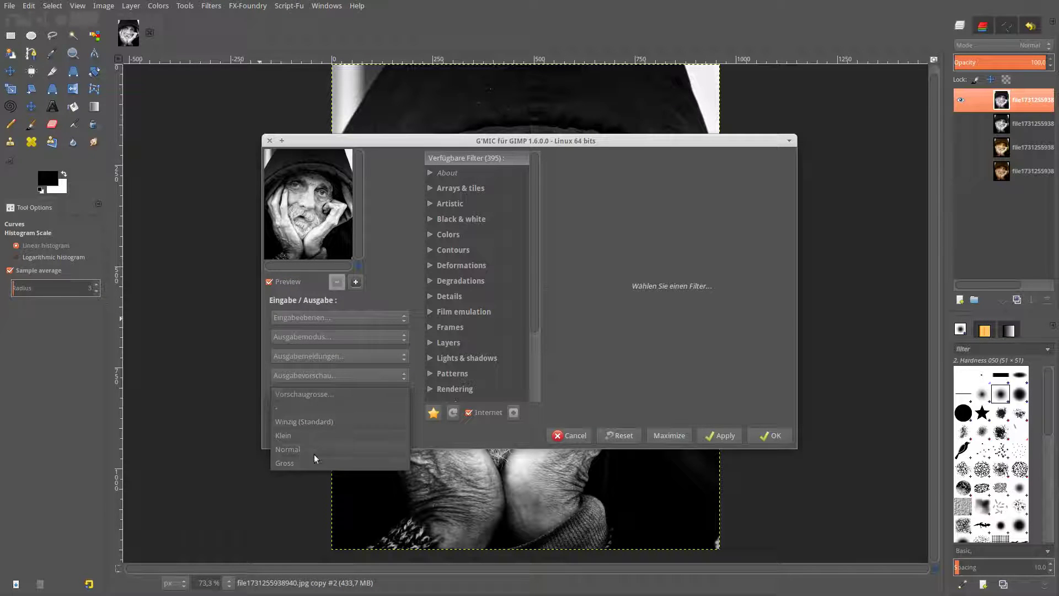
pyautogui.click(314, 455)
pyautogui.moveTo(591, 139); pyautogui.dragTo(541, 87)
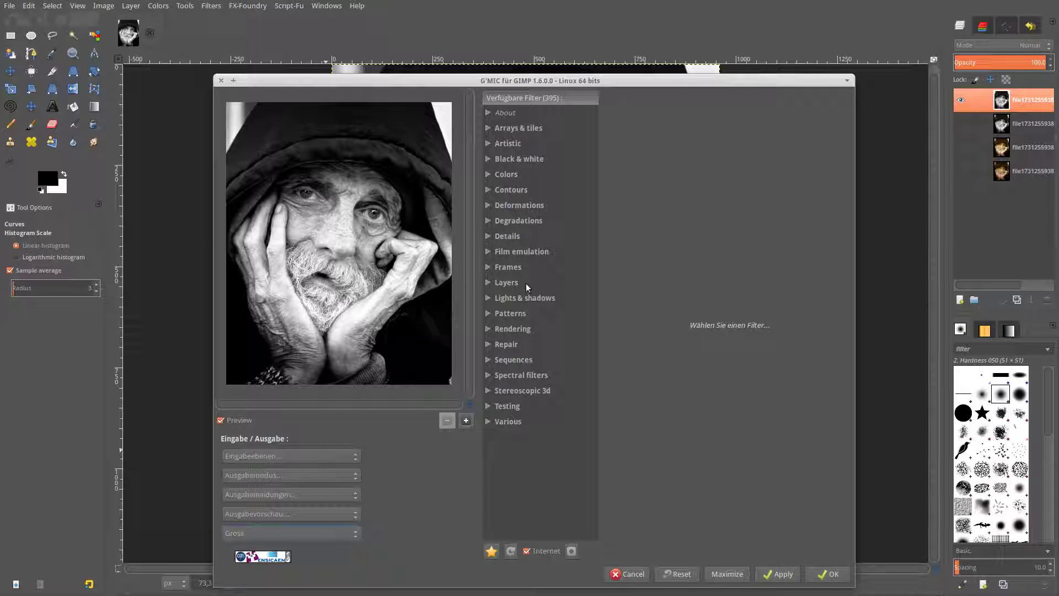
pyautogui.click(490, 235)
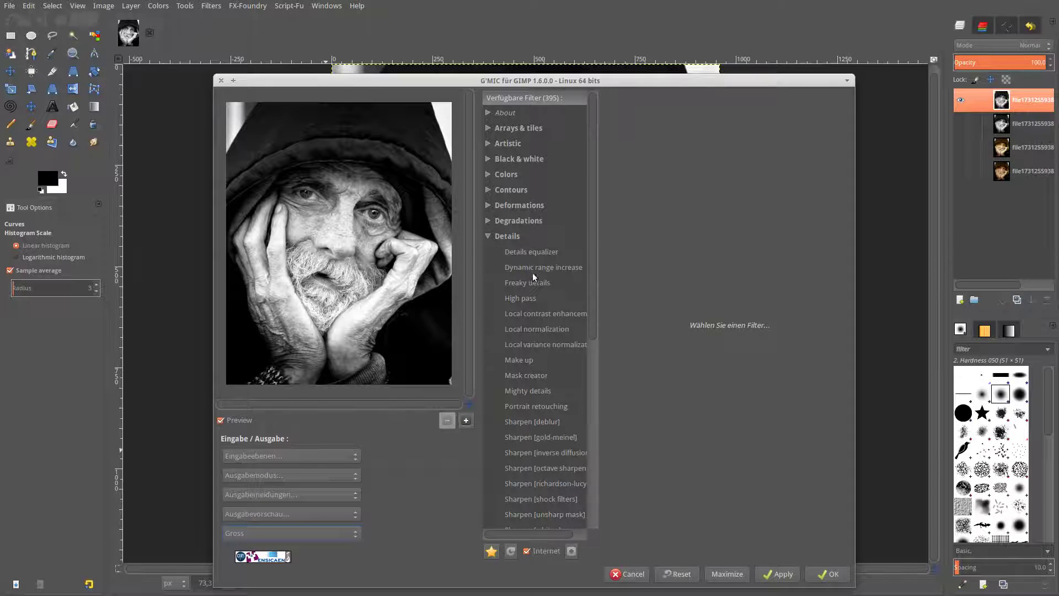
pyautogui.click(544, 314)
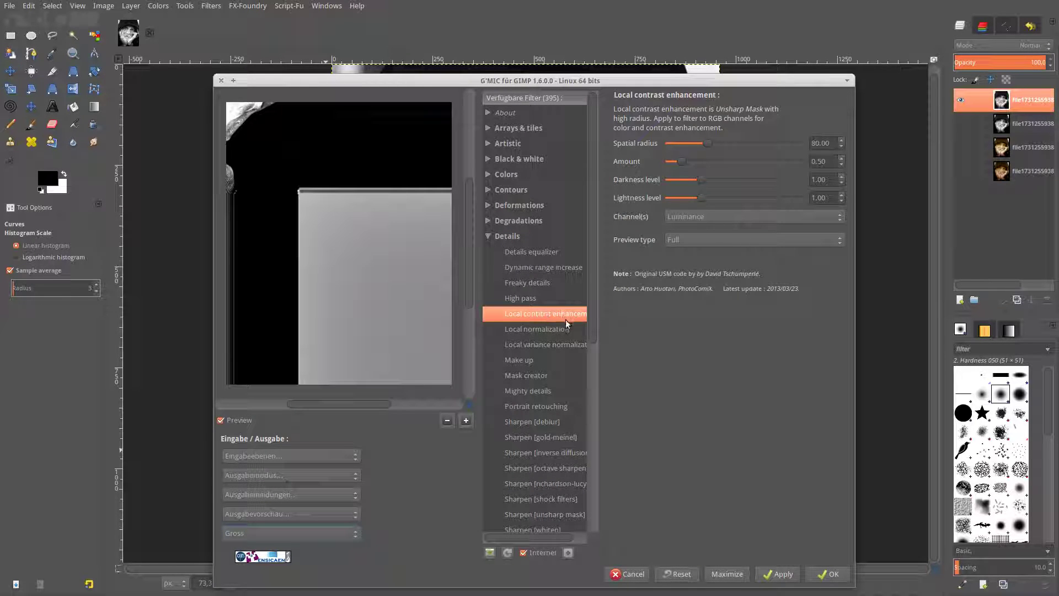
# Set Local contrast enhancement's spatial radius to 30 and amount to 0.11
pyautogui.click(447, 421)
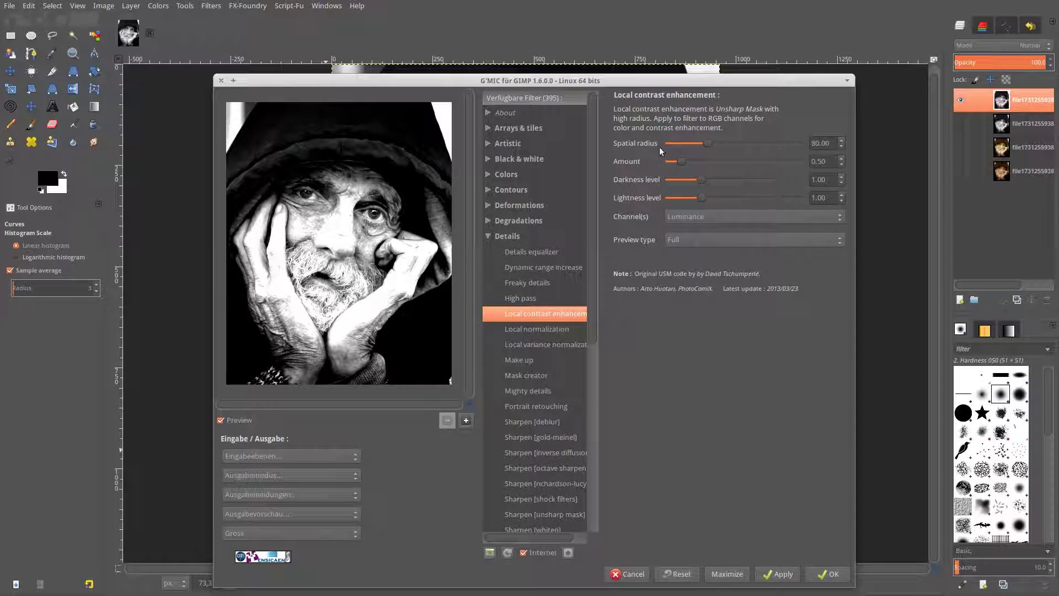
pyautogui.doubleClick(814, 142)
pyautogui.write('30')
pyautogui.press('Return')
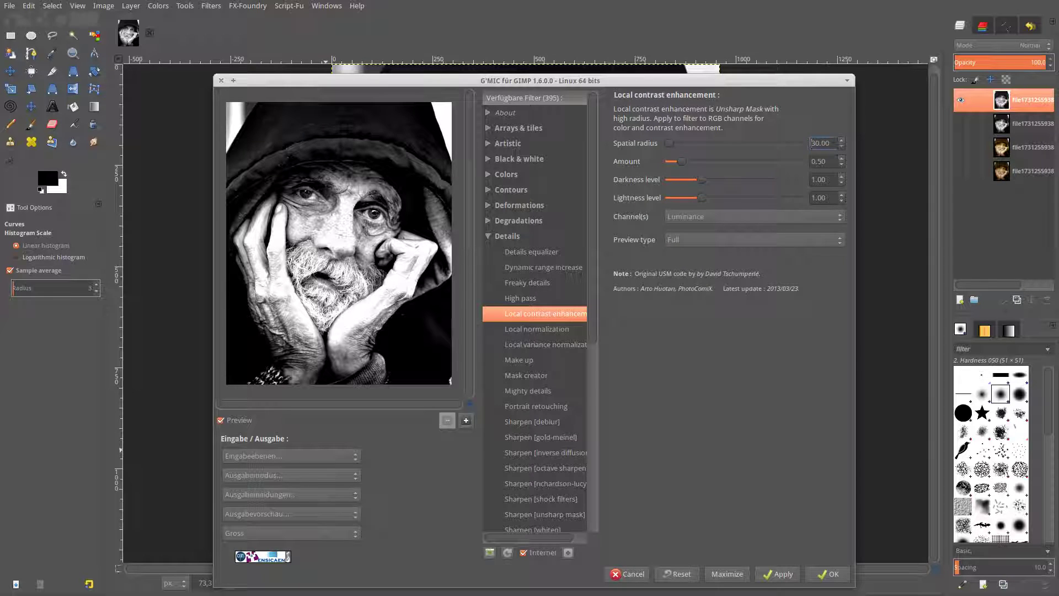
pyautogui.doubleClick(834, 161)
pyautogui.write('11')
pyautogui.press('Return')
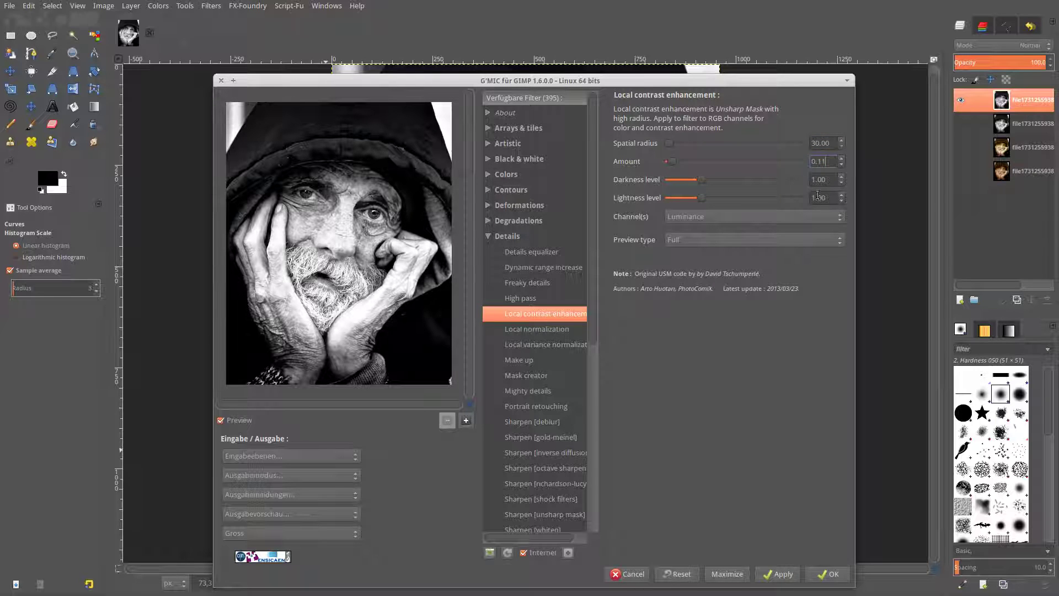
# Set darkness level 3.06 and lightness level 1.36, then apply the filter
pyautogui.moveTo(817, 180); pyautogui.dragTo(830, 181)
pyautogui.tripleClick(831, 181)
pyautogui.write('0')
pyautogui.press('Return')
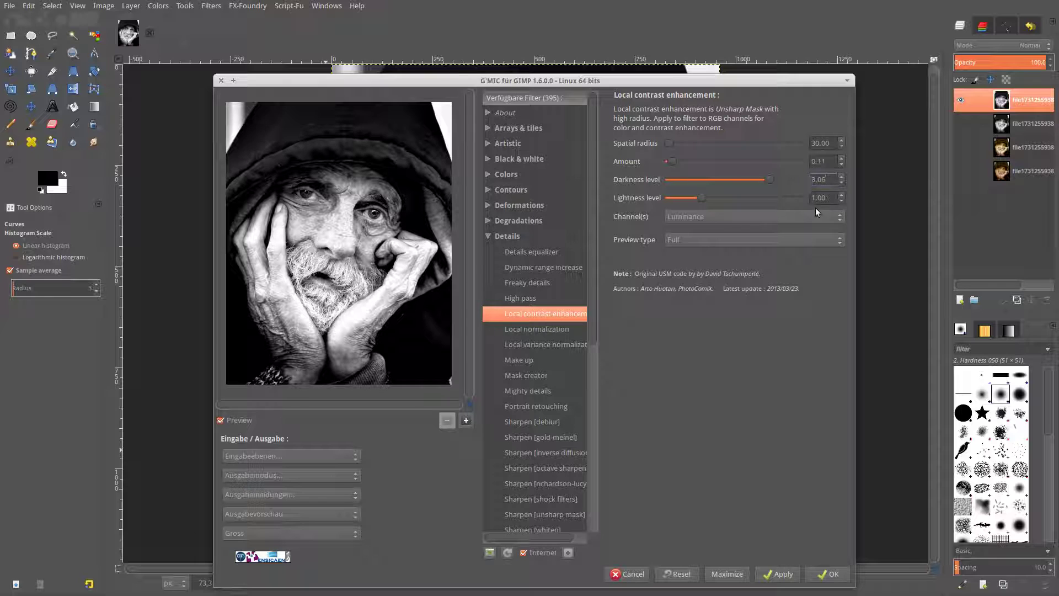
pyautogui.doubleClick(833, 199)
pyautogui.write('36')
pyautogui.press('Return')
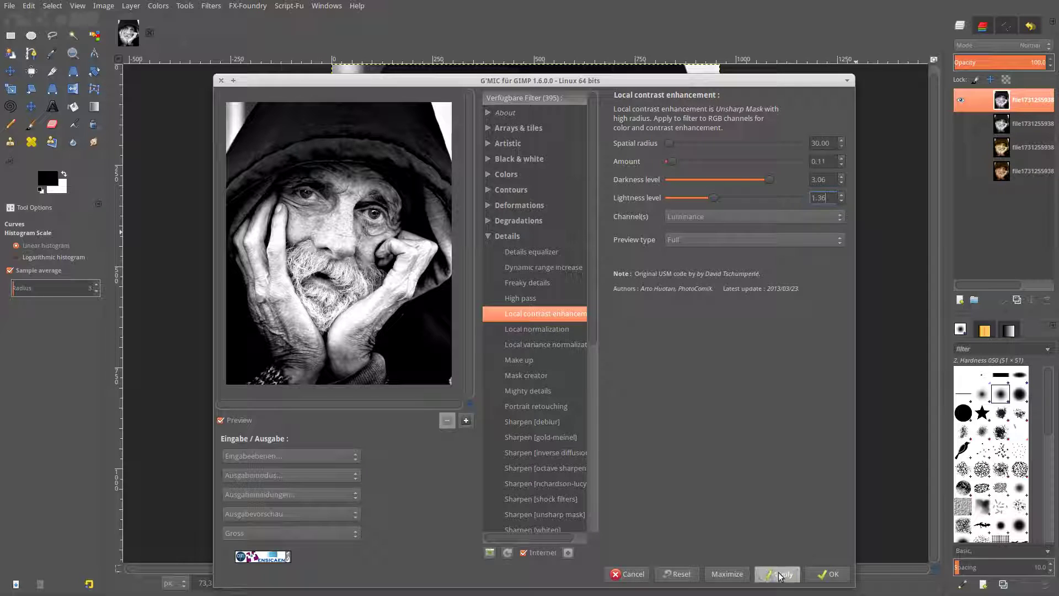
pyautogui.click(828, 575)
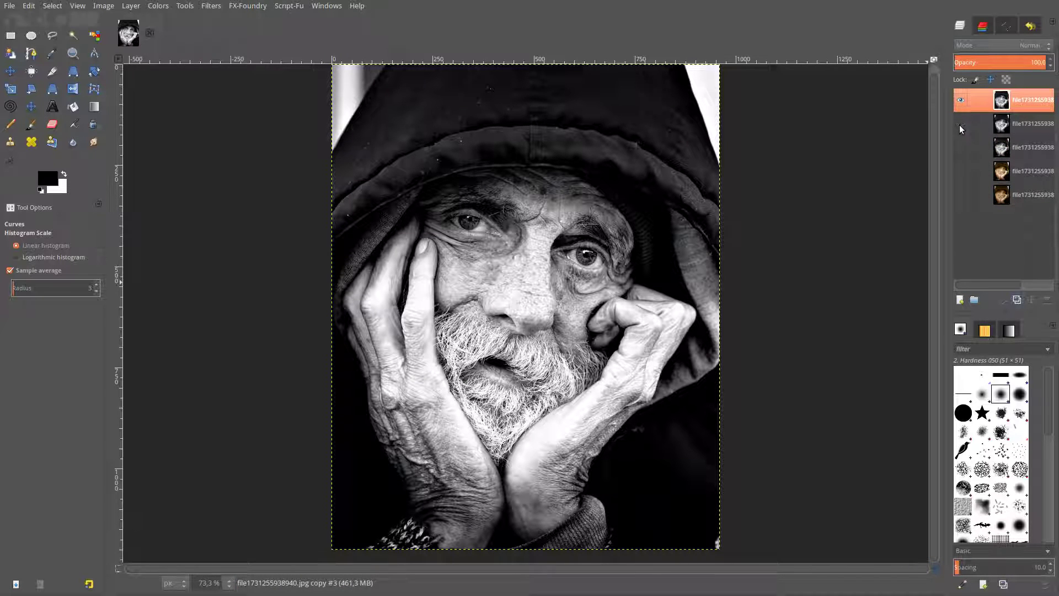
# Reopen G'MIC, choose Mighty details, set details smoothness to 6 and apply it
pyautogui.click(203, 6)
pyautogui.click(221, 29)
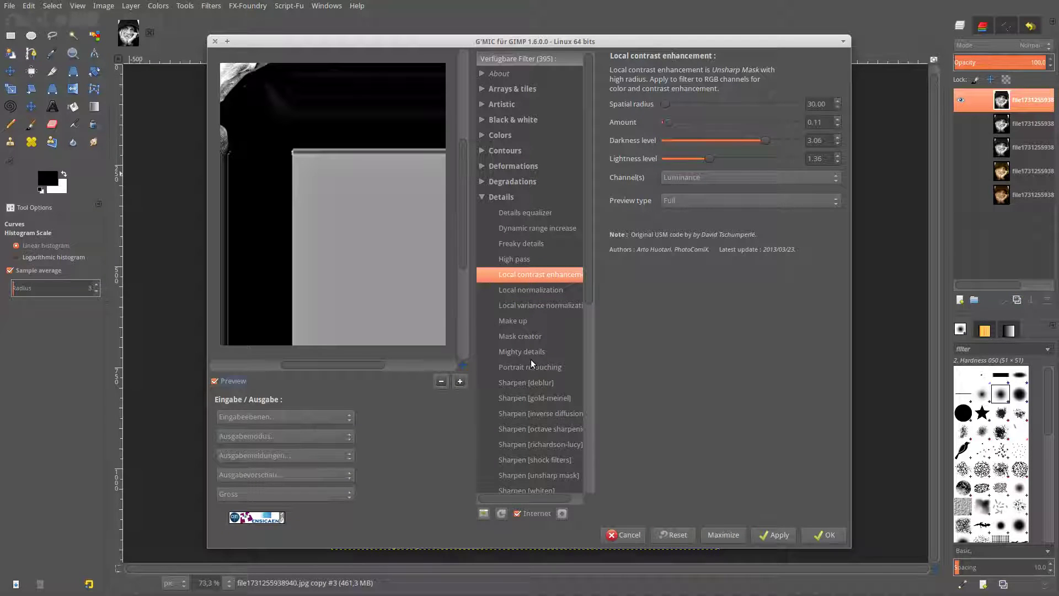
pyautogui.click(527, 352)
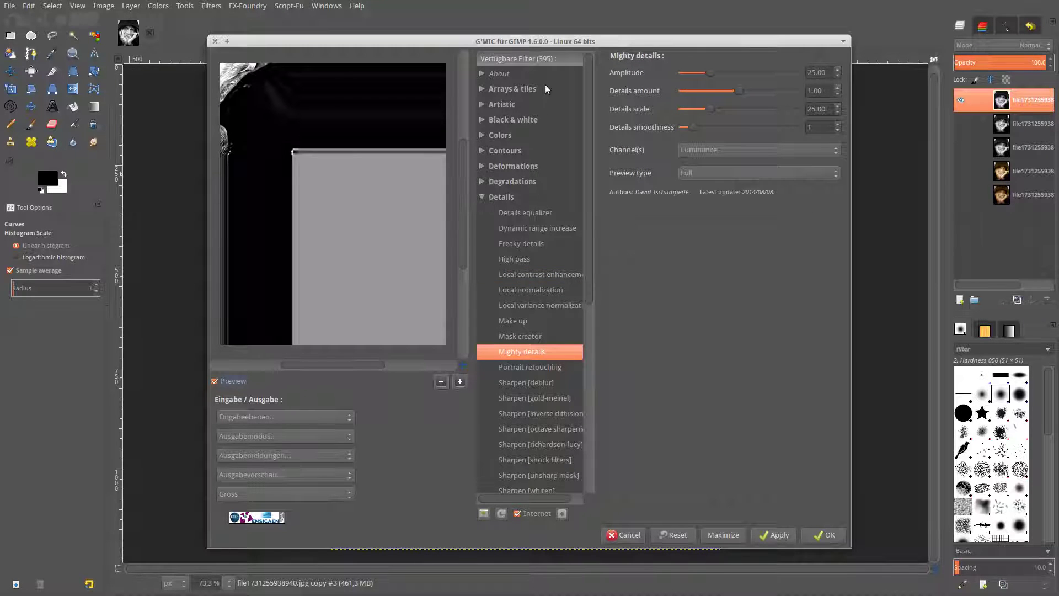
pyautogui.click(441, 382)
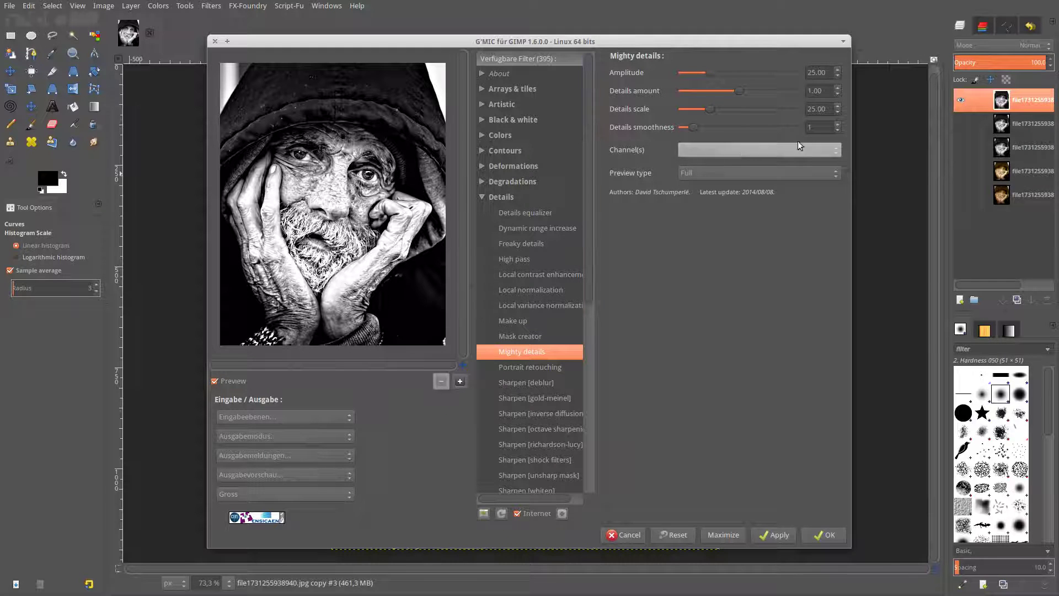
pyautogui.doubleClick(820, 130)
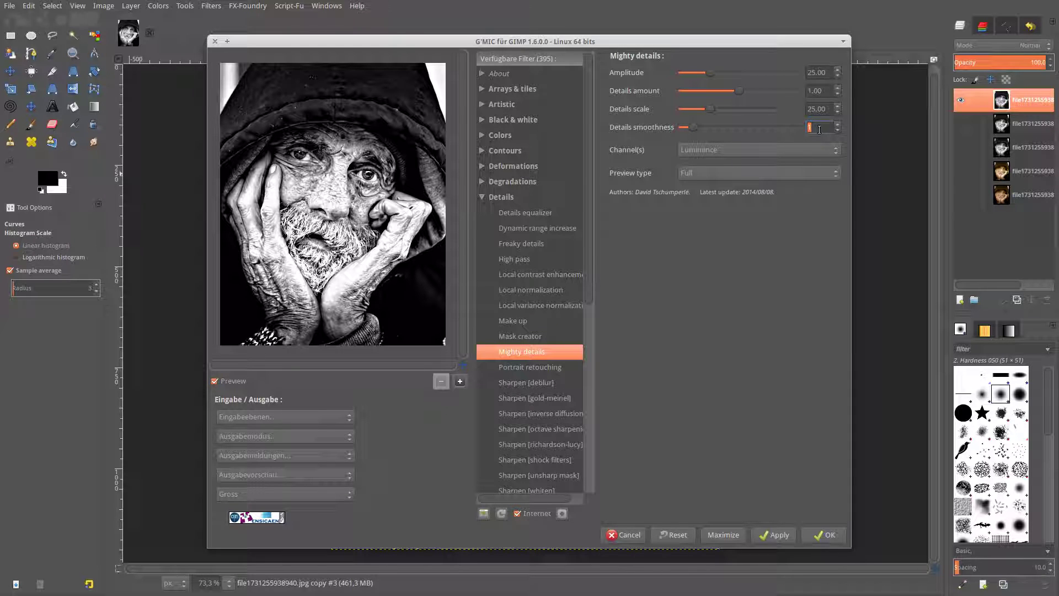
pyautogui.write('6')
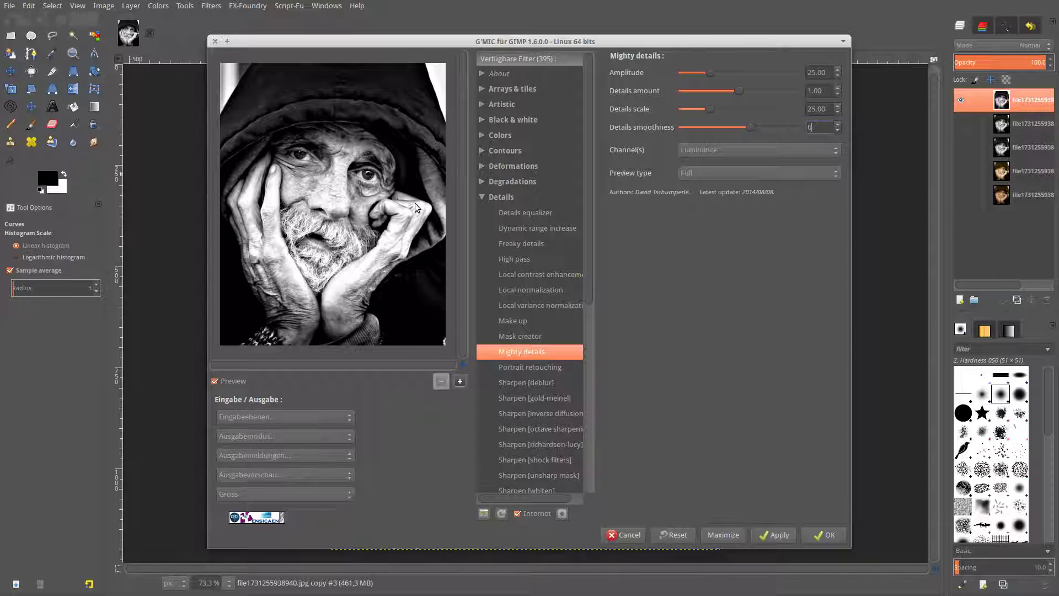
pyautogui.click(822, 535)
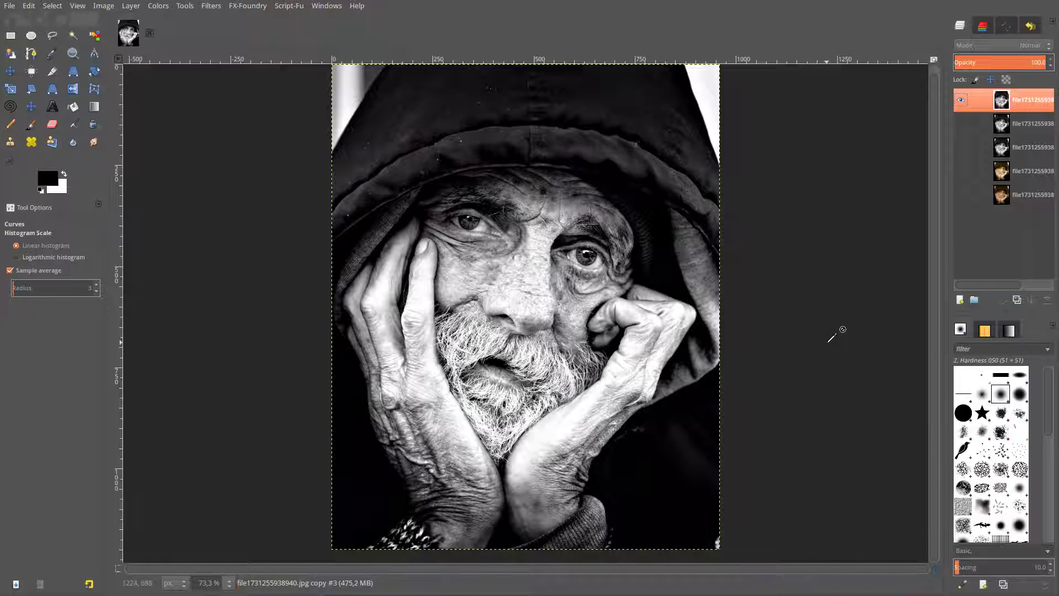
# Duplicate the detailed layer, hide the one below, and select G'MIC's Freaky details filter
pyautogui.click(1014, 300)
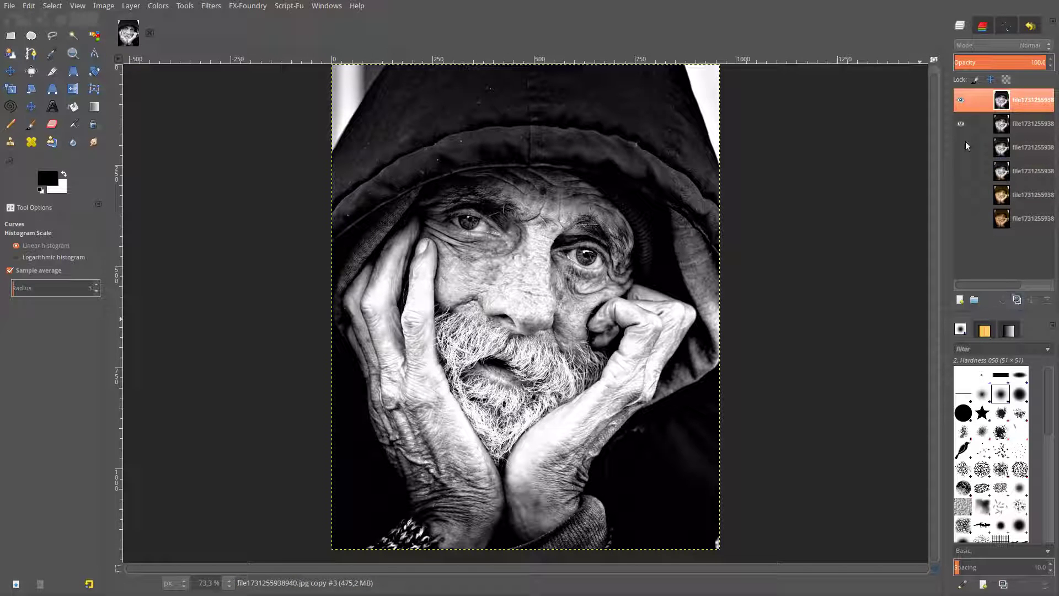
pyautogui.click(961, 123)
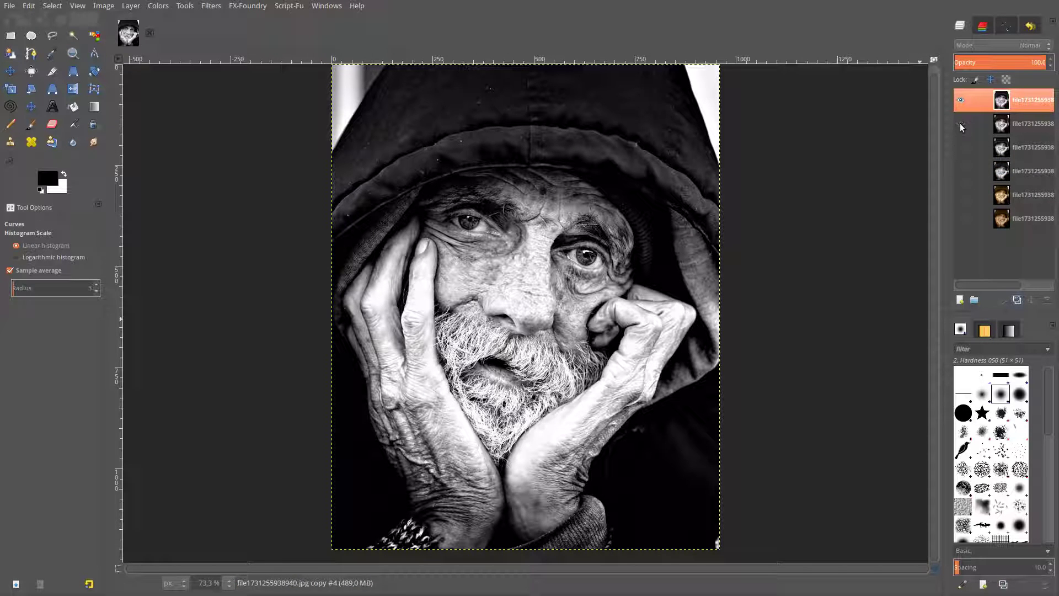
pyautogui.click(210, 7)
pyautogui.click(226, 31)
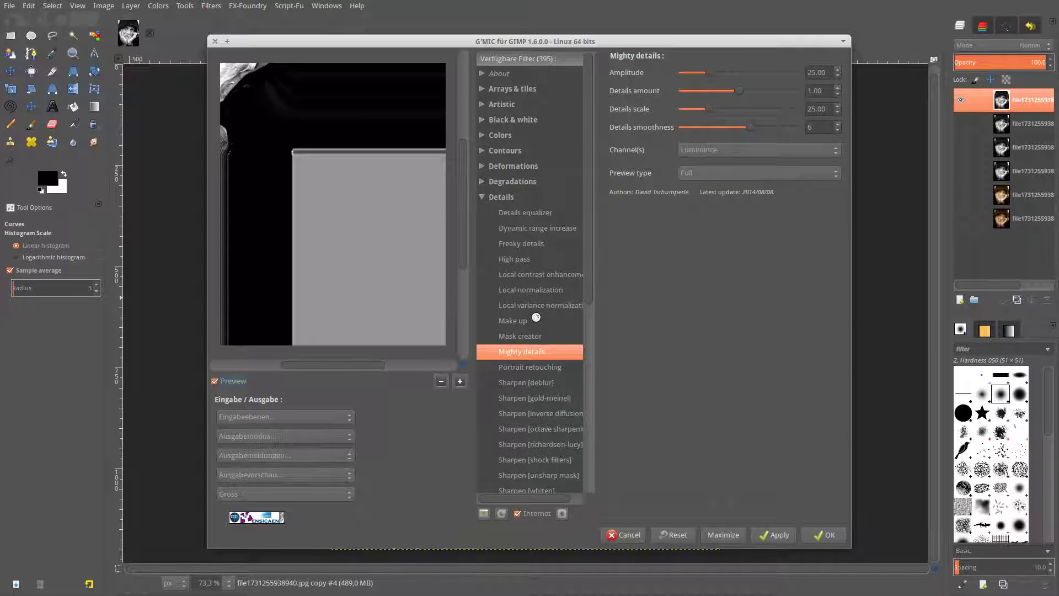
pyautogui.click(531, 242)
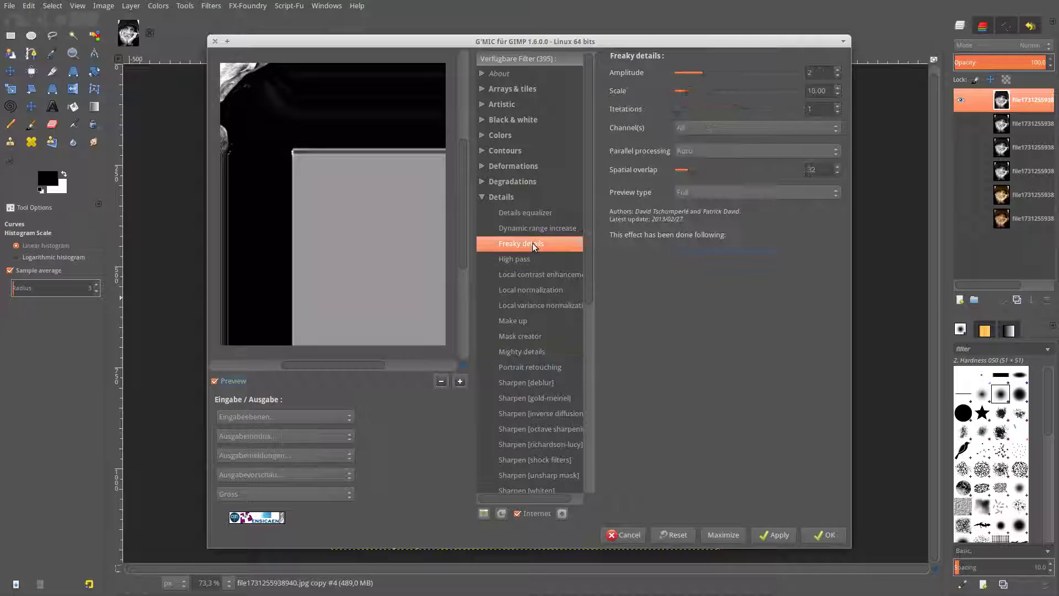
pyautogui.click(441, 382)
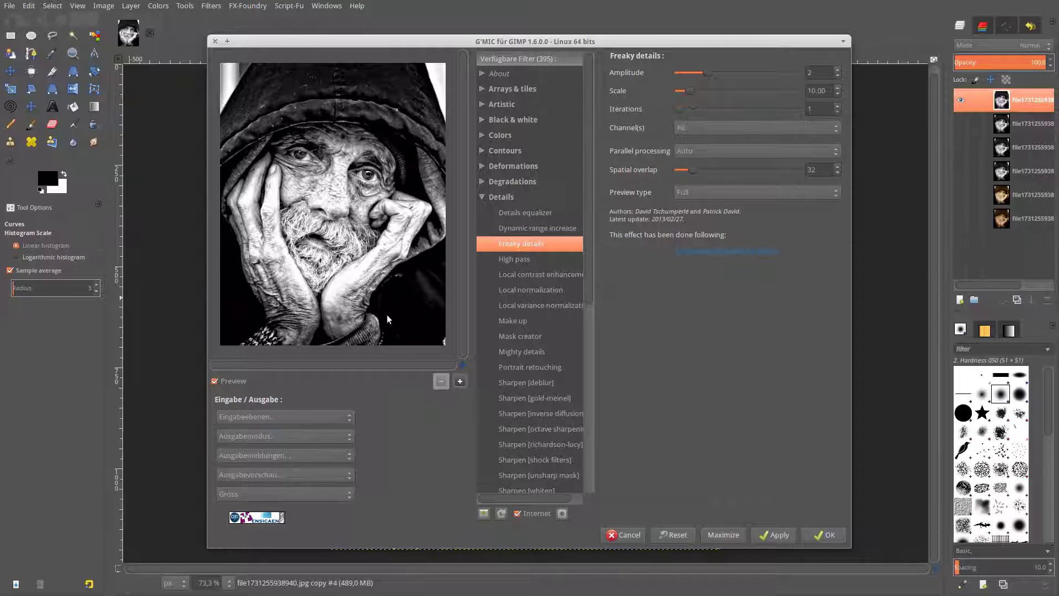
# Apply Freaky details to the top layer with channels set to All
pyautogui.click(720, 130)
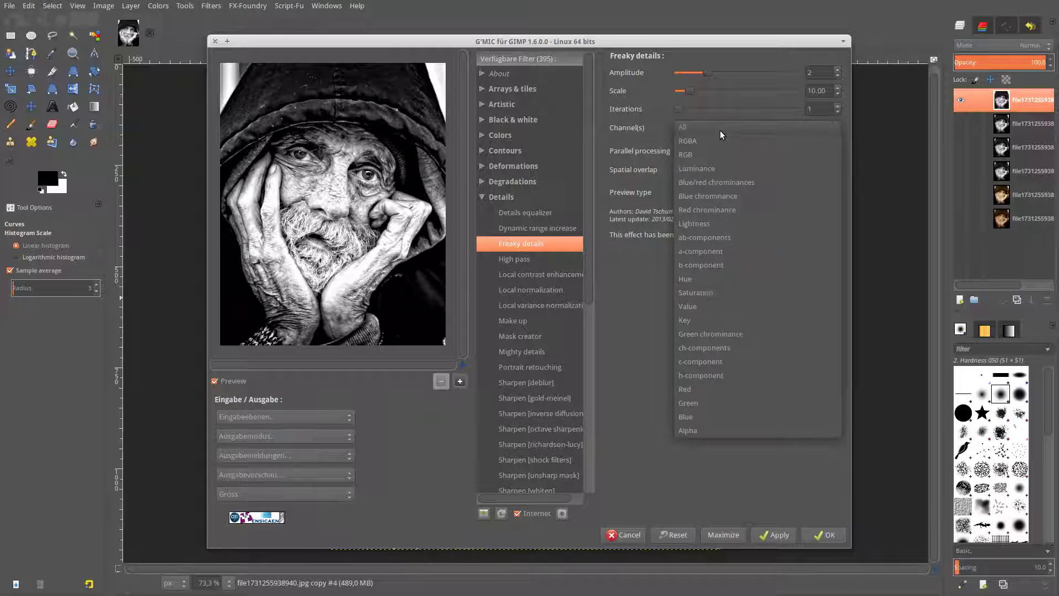
pyautogui.click(723, 164)
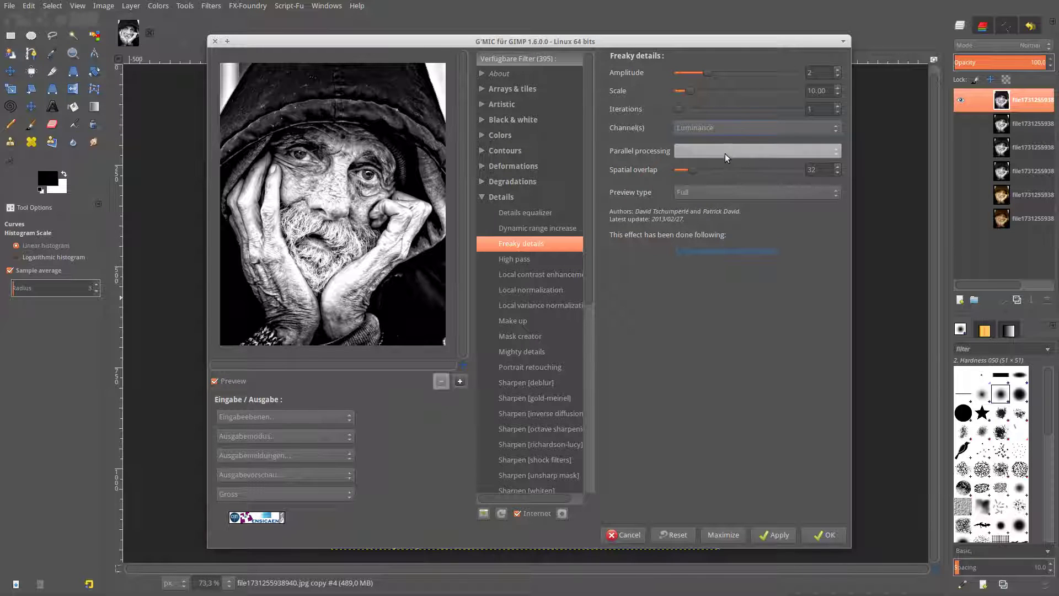
pyautogui.click(726, 133)
pyautogui.click(731, 90)
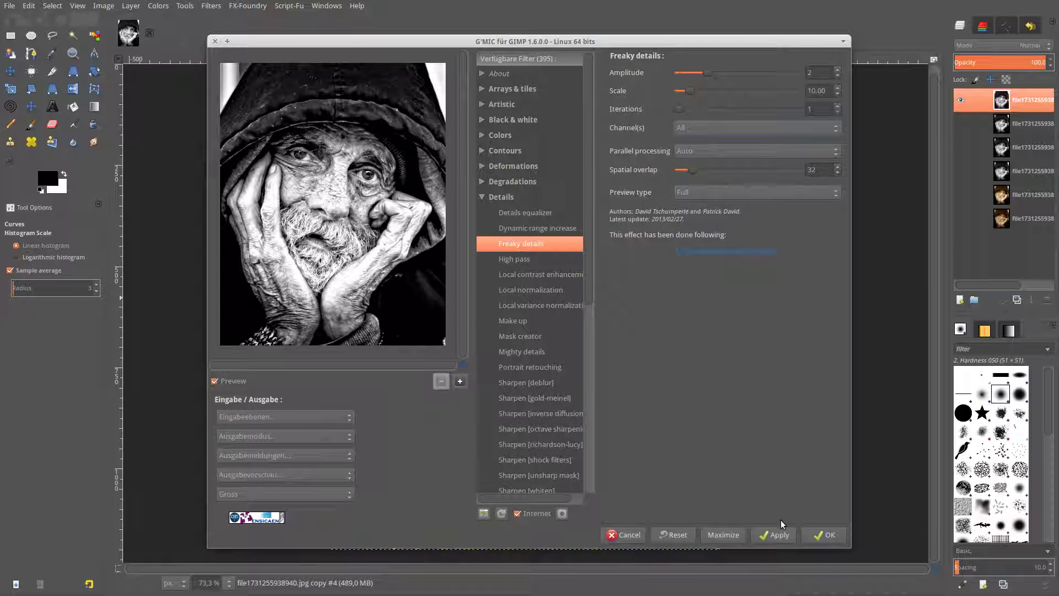
pyautogui.click(817, 532)
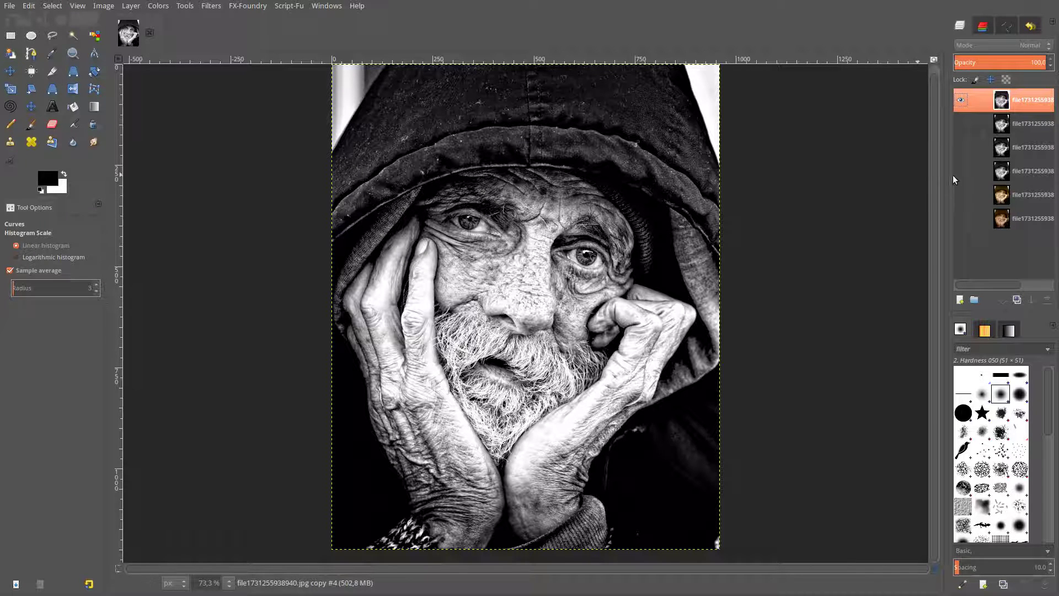
# Add a transparent layer filled with middle grey 808080, blended in Soft light mode
pyautogui.click(961, 301)
pyautogui.click(577, 371)
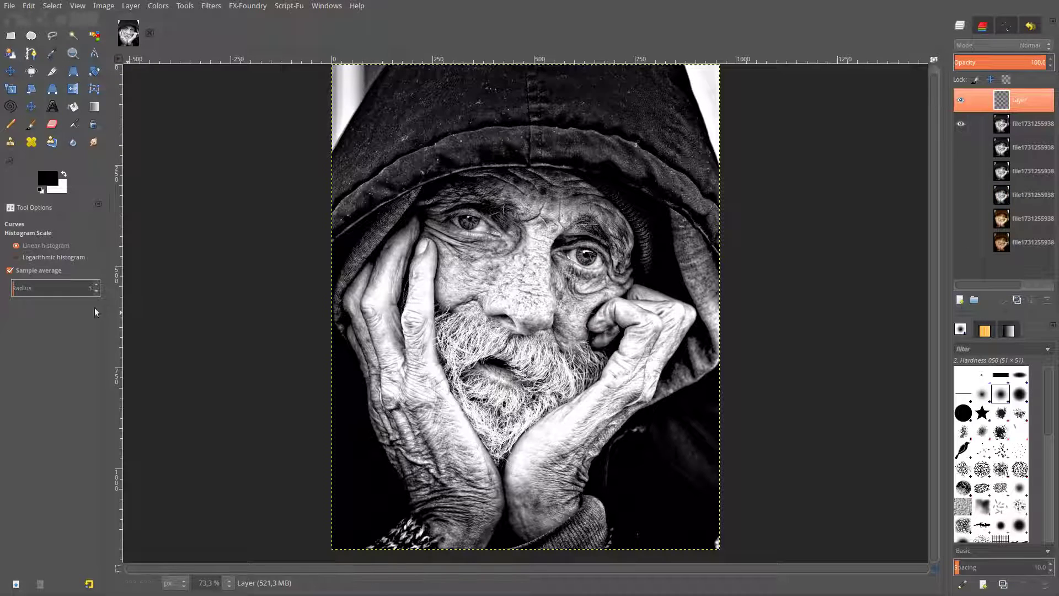
pyautogui.click(47, 181)
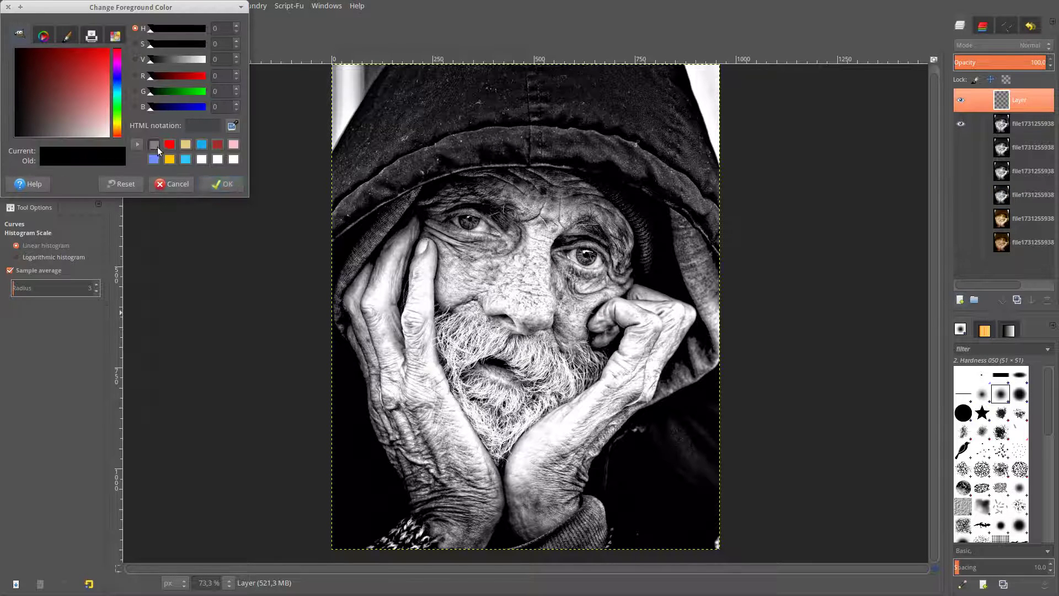
pyautogui.click(155, 145)
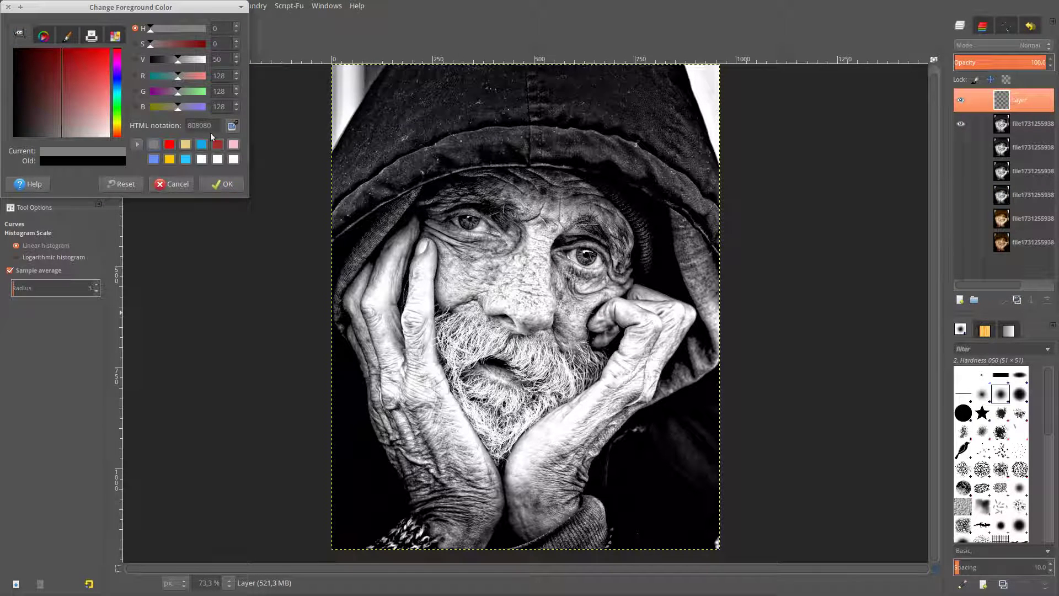
pyautogui.click(220, 183)
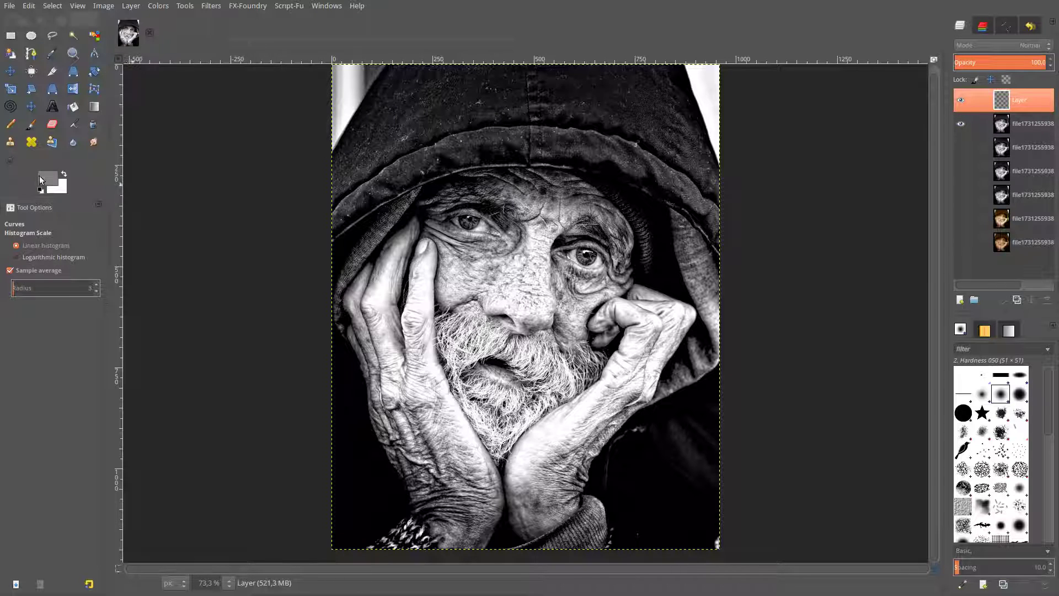
pyautogui.moveTo(47, 181); pyautogui.dragTo(478, 271)
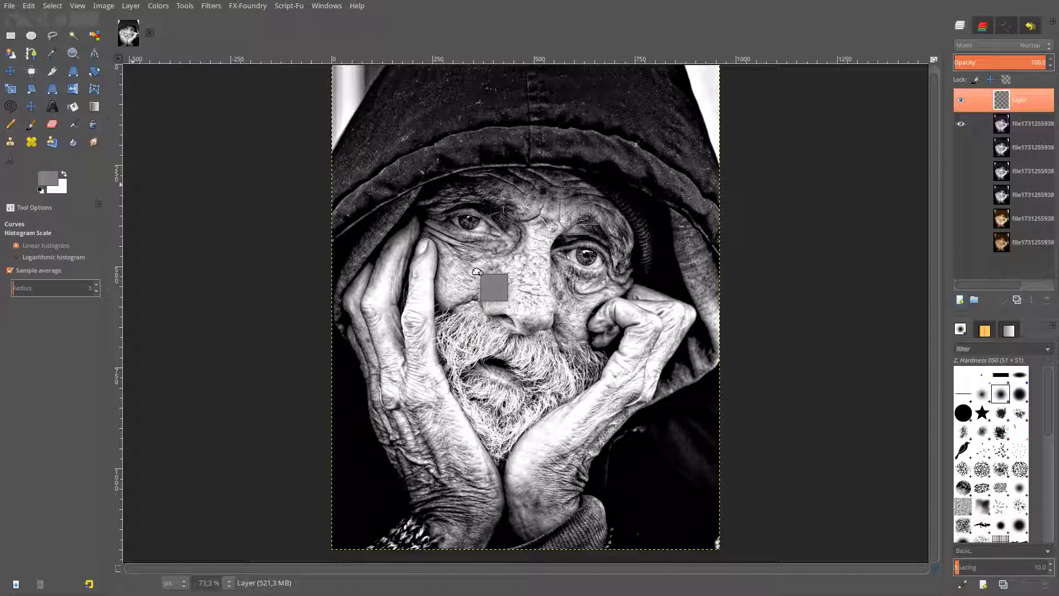
pyautogui.moveTo(478, 272); pyautogui.dragTo(478, 272)
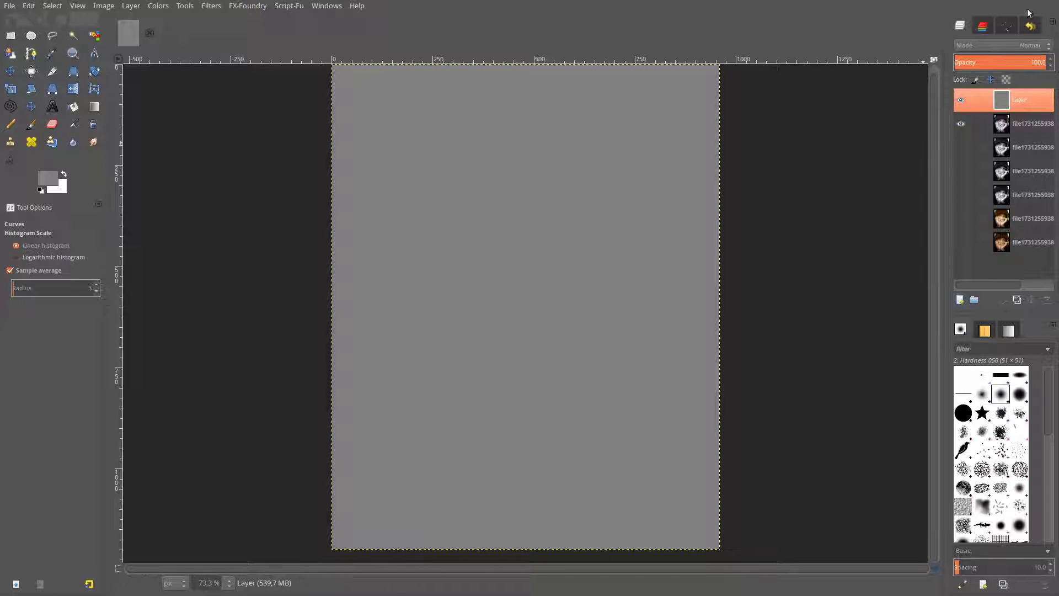
pyautogui.click(1023, 46)
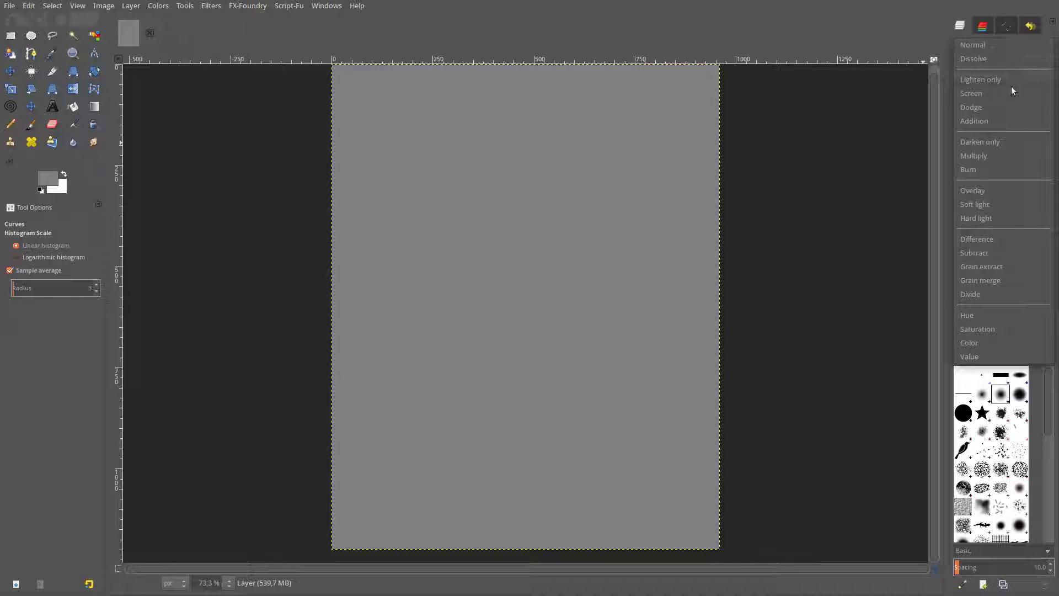
pyautogui.click(998, 208)
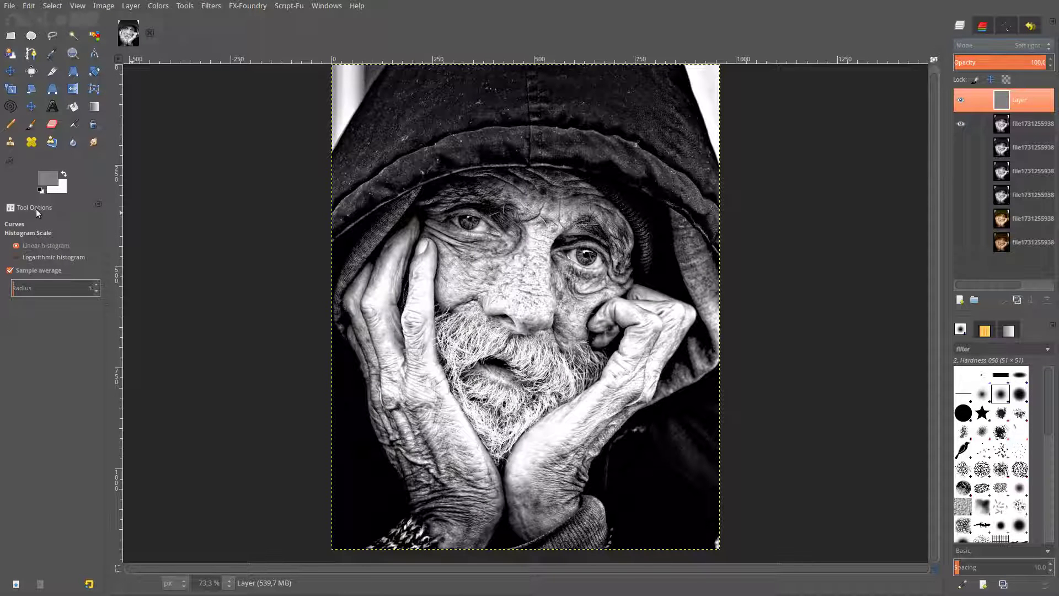
# Reset colours to black and set up the Paintbrush with 2. Hardness 075 at about 95 px
pyautogui.click(39, 190)
pyautogui.click(38, 127)
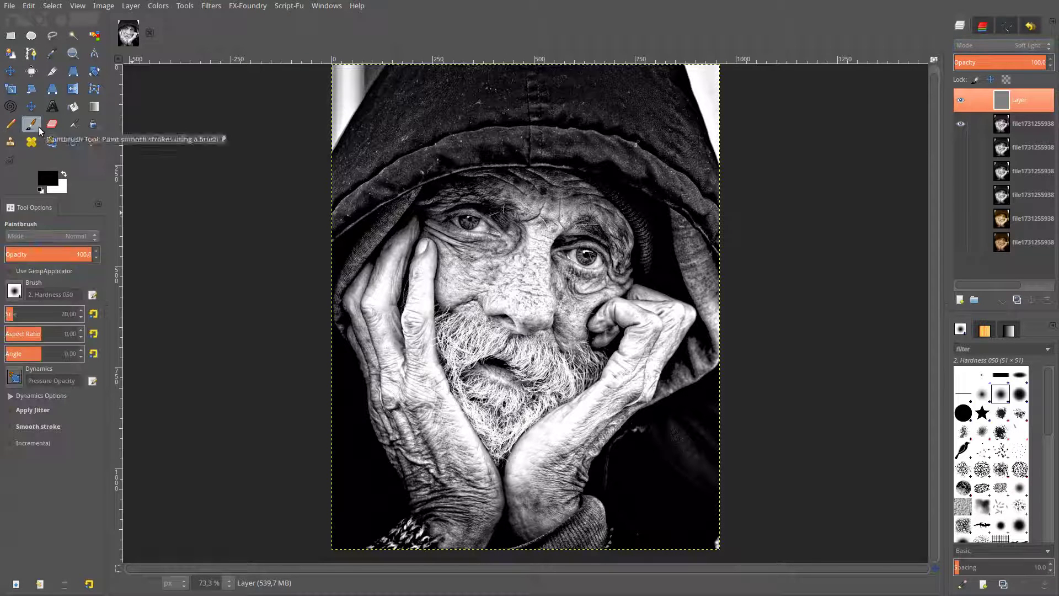
pyautogui.click(14, 290)
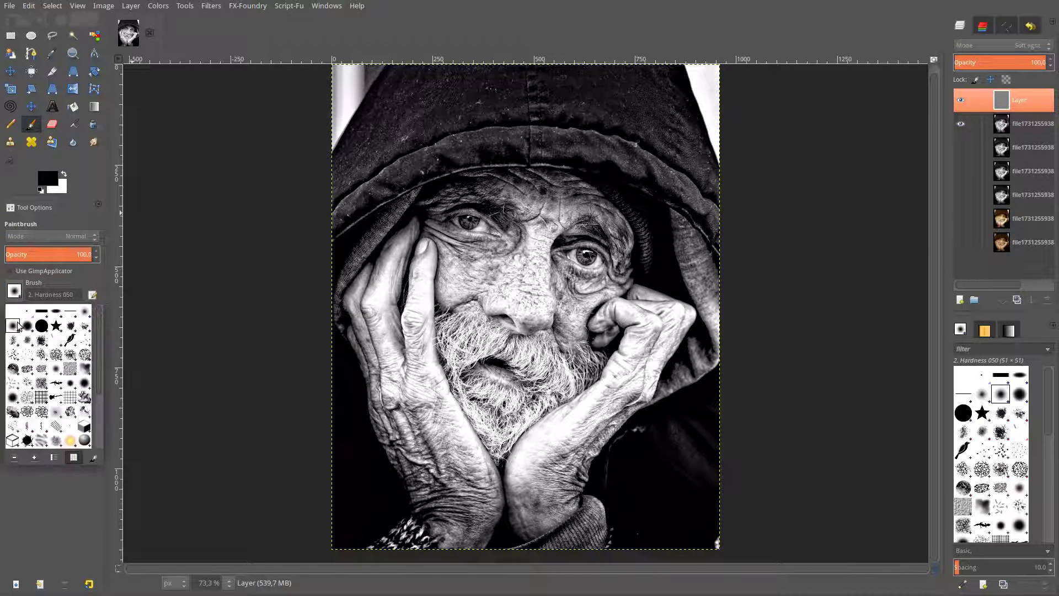
pyautogui.click(25, 328)
pyautogui.click(49, 298)
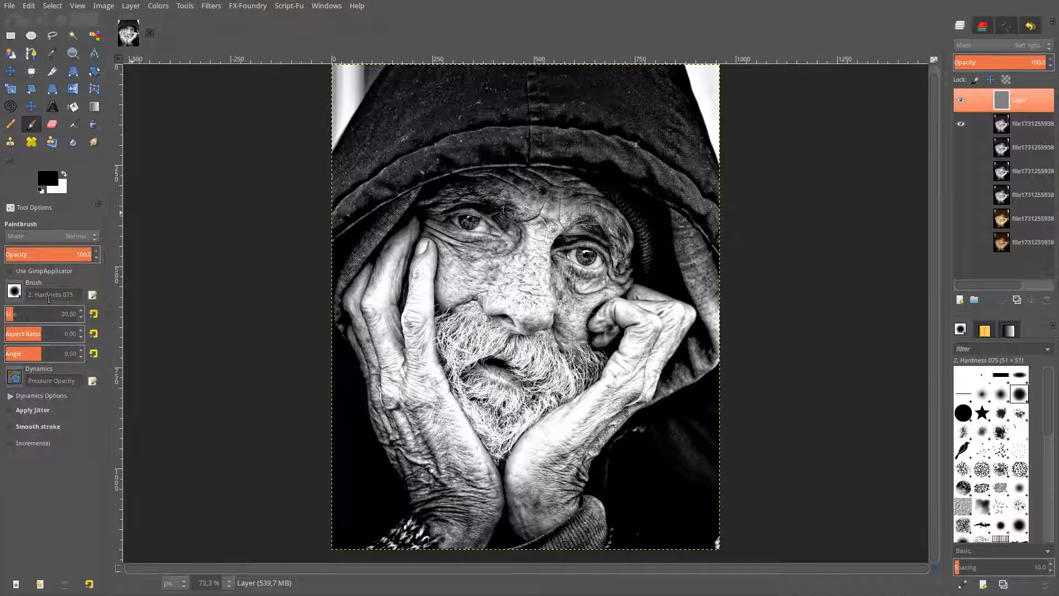
pyautogui.click(50, 256)
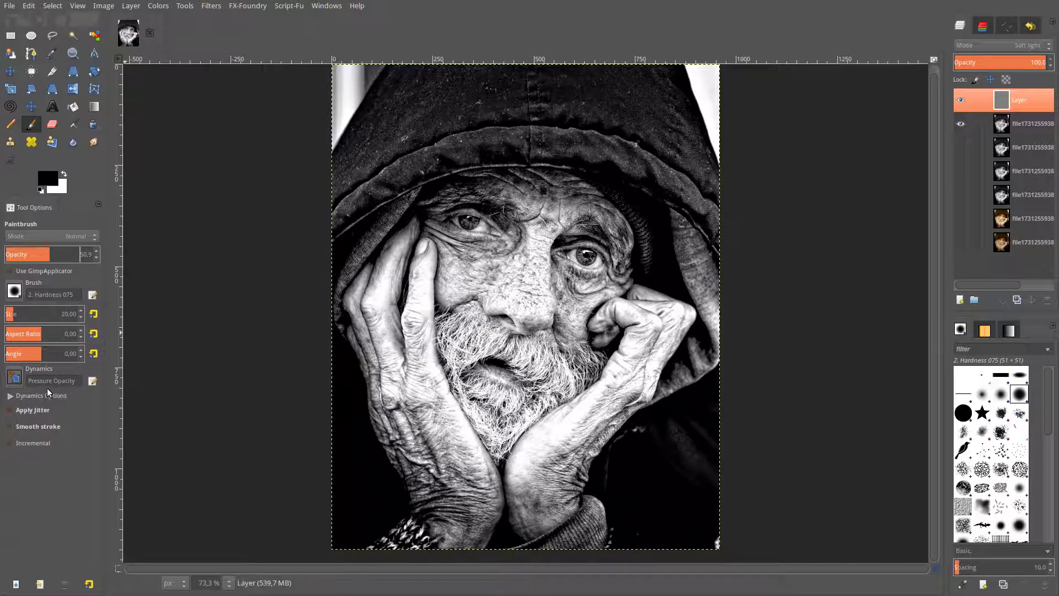
pyautogui.moveTo(16, 318); pyautogui.dragTo(24, 318)
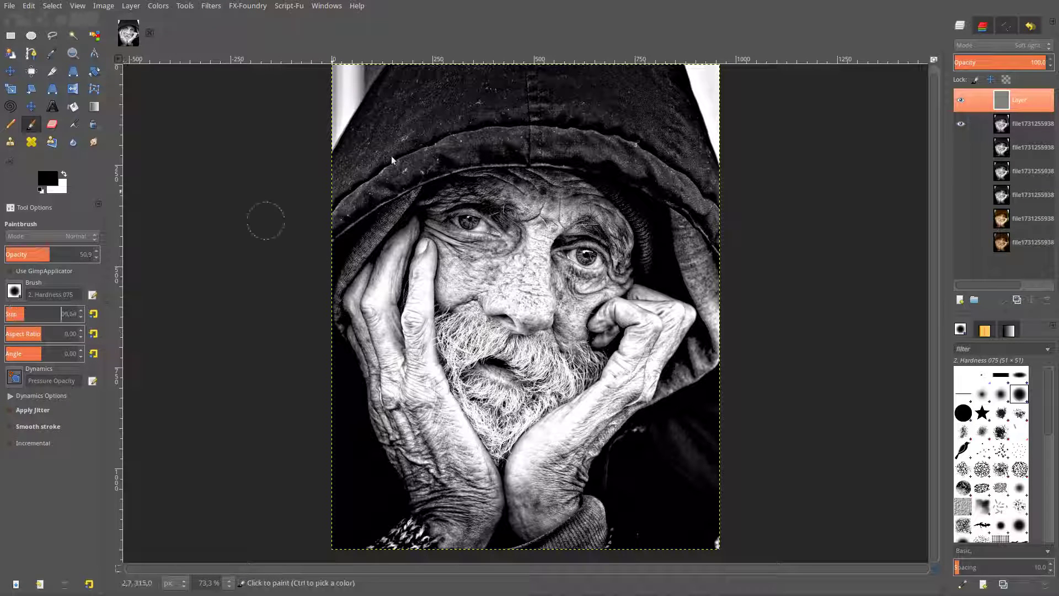
# Paint black strokes over the top, left and right of the hood to darken it
pyautogui.moveTo(380, 157)
pyautogui.mouseDown()
pyautogui.moveTo(412, 92)
pyautogui.moveTo(346, 188)
pyautogui.mouseUp()
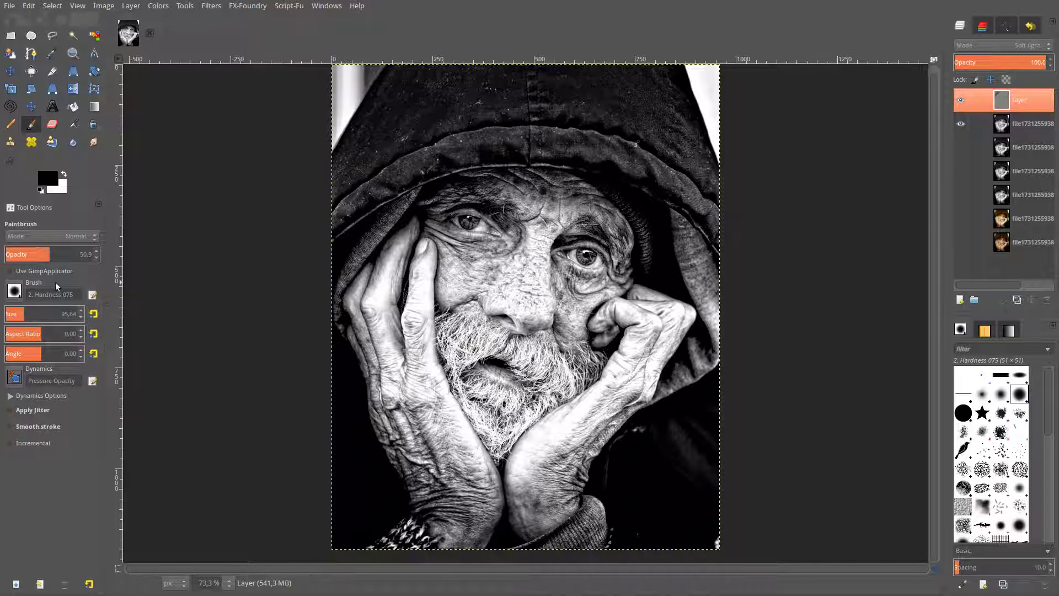
pyautogui.moveTo(45, 256); pyautogui.dragTo(97, 255)
pyautogui.moveTo(419, 143)
pyautogui.mouseDown()
pyautogui.moveTo(401, 98)
pyautogui.moveTo(338, 215)
pyautogui.moveTo(426, 143)
pyautogui.moveTo(356, 177)
pyautogui.moveTo(432, 78)
pyautogui.mouseUp()
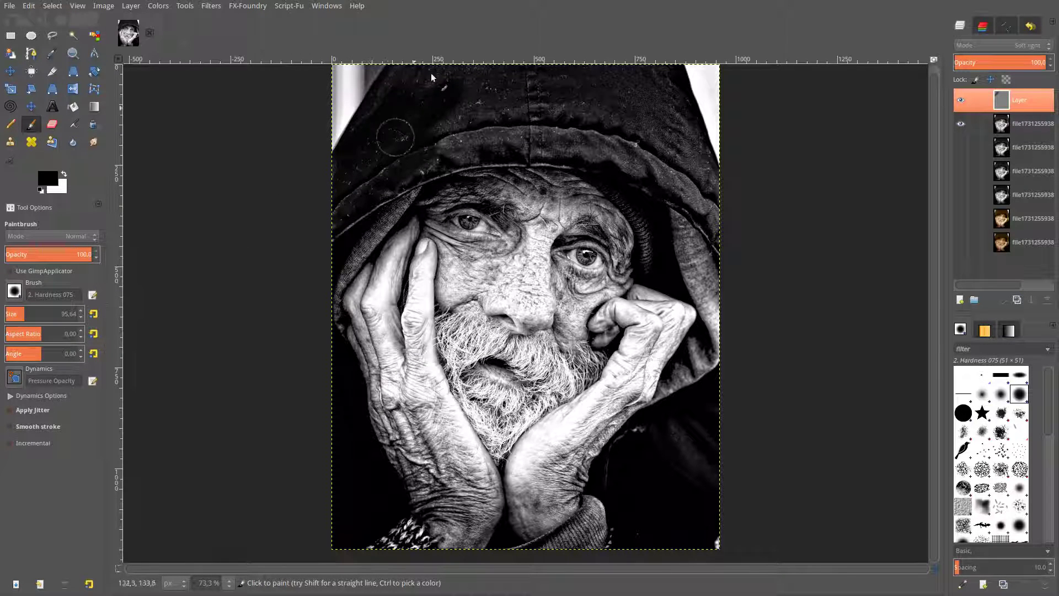
pyautogui.moveTo(378, 107)
pyautogui.mouseDown()
pyautogui.moveTo(475, 90)
pyautogui.moveTo(499, 135)
pyautogui.moveTo(419, 160)
pyautogui.moveTo(607, 133)
pyautogui.moveTo(482, 89)
pyautogui.moveTo(579, 74)
pyautogui.mouseUp()
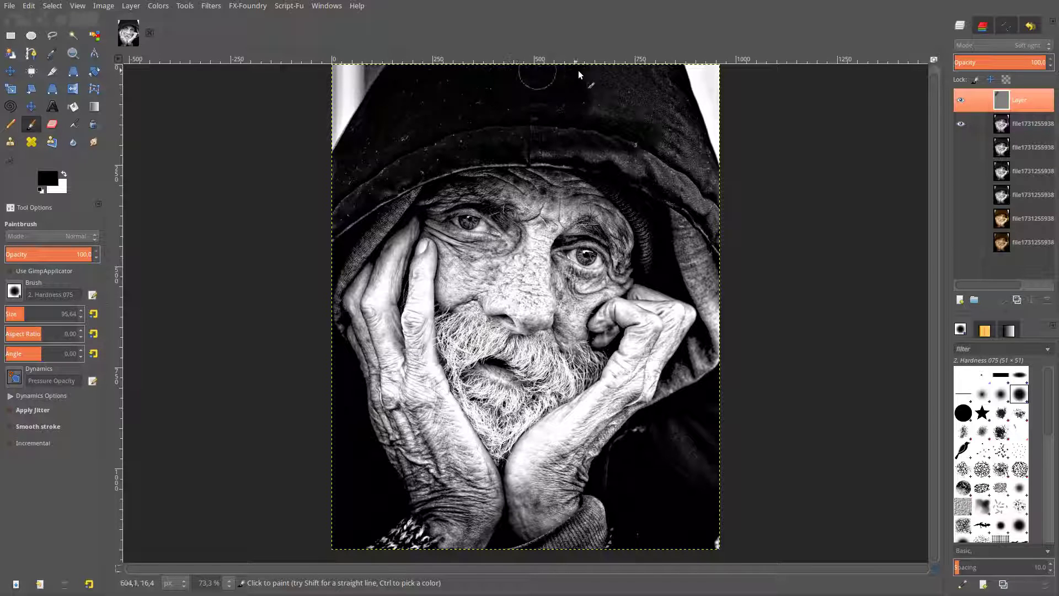
pyautogui.moveTo(462, 93)
pyautogui.mouseDown()
pyautogui.moveTo(491, 128)
pyautogui.moveTo(670, 162)
pyautogui.moveTo(703, 203)
pyautogui.moveTo(634, 85)
pyautogui.moveTo(629, 135)
pyautogui.moveTo(657, 88)
pyautogui.moveTo(735, 243)
pyautogui.mouseUp()
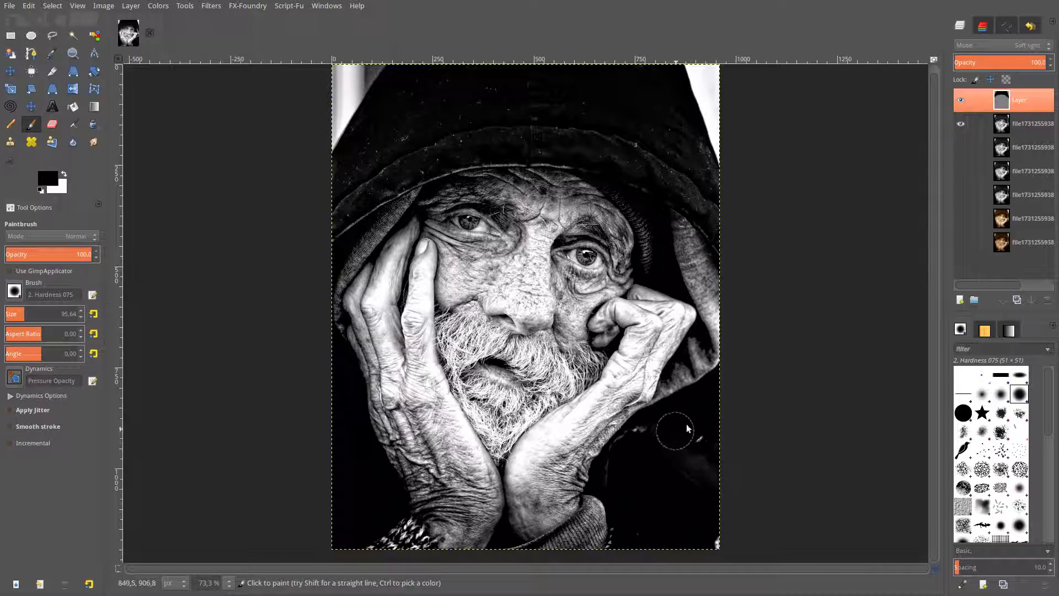
pyautogui.moveTo(687, 428)
pyautogui.mouseDown()
pyautogui.moveTo(689, 464)
pyautogui.moveTo(719, 490)
pyautogui.mouseUp()
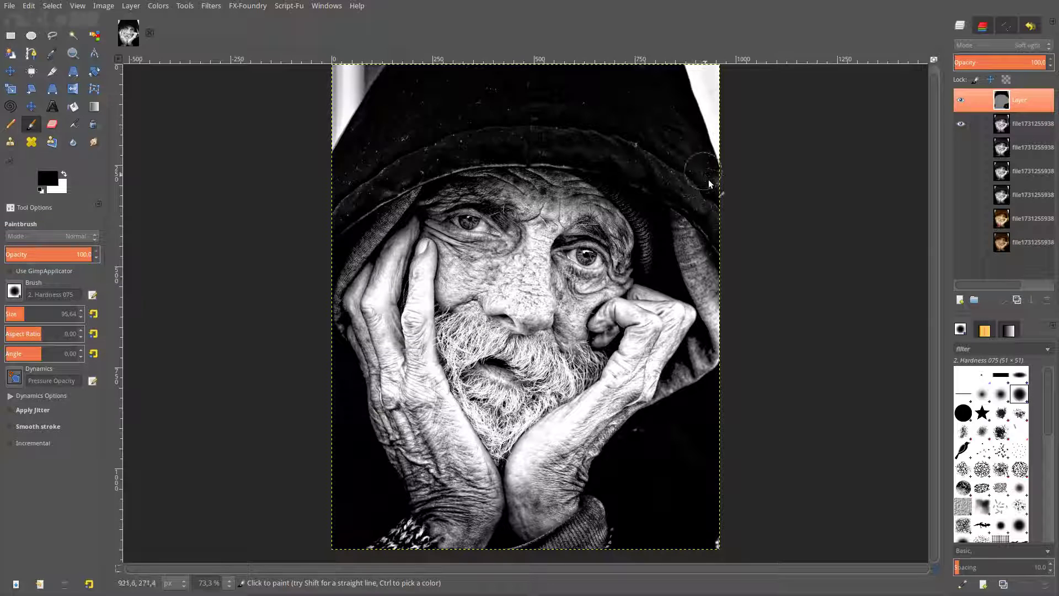
pyautogui.click(960, 302)
# Add transparent Layer #1 in Soft light mode and toggle its visibility to compare
pyautogui.click(576, 377)
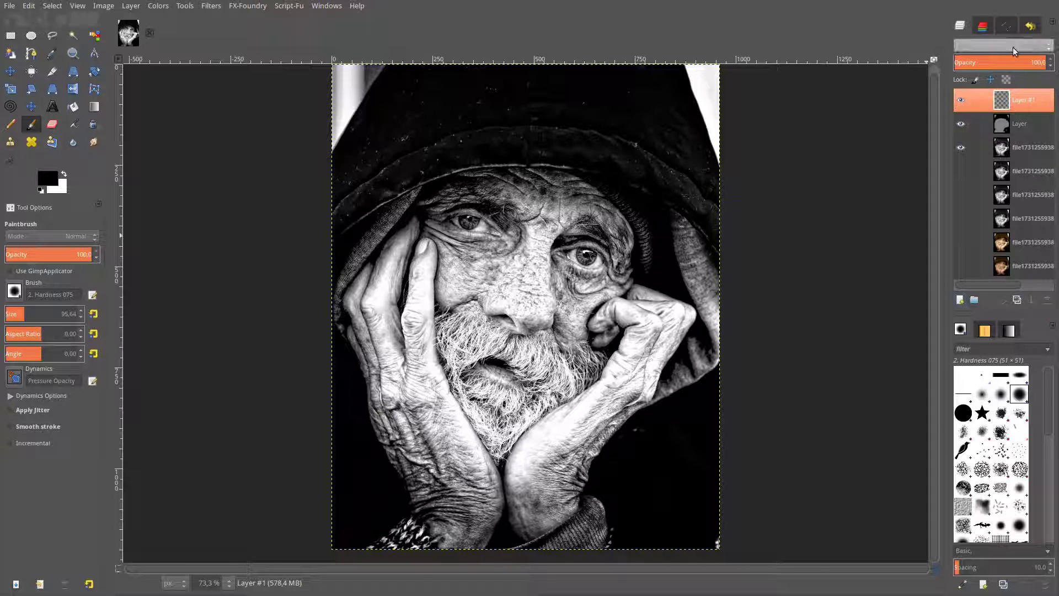
pyautogui.click(1013, 48)
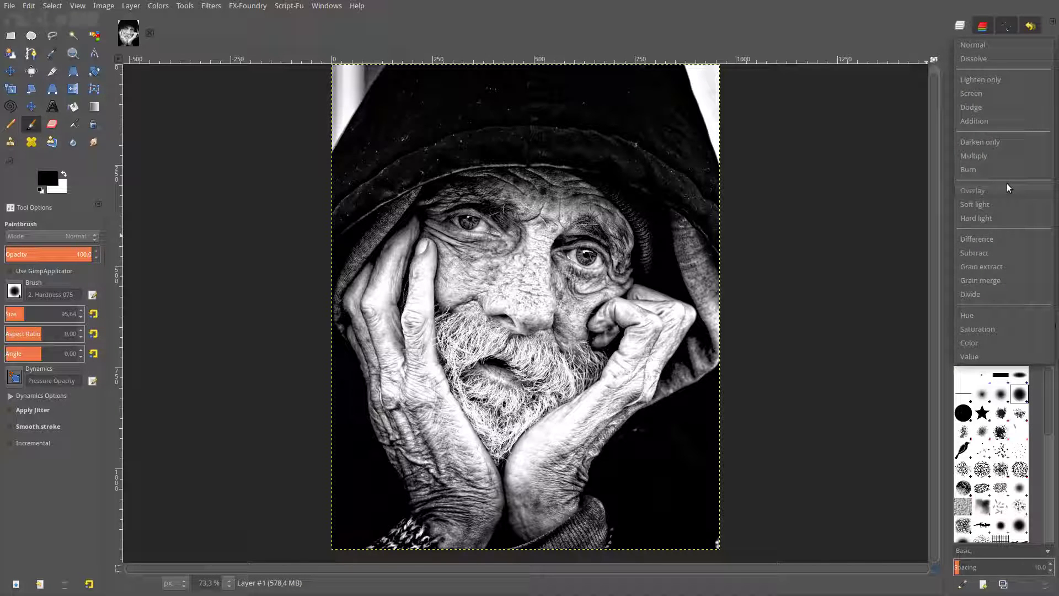
pyautogui.click(1005, 202)
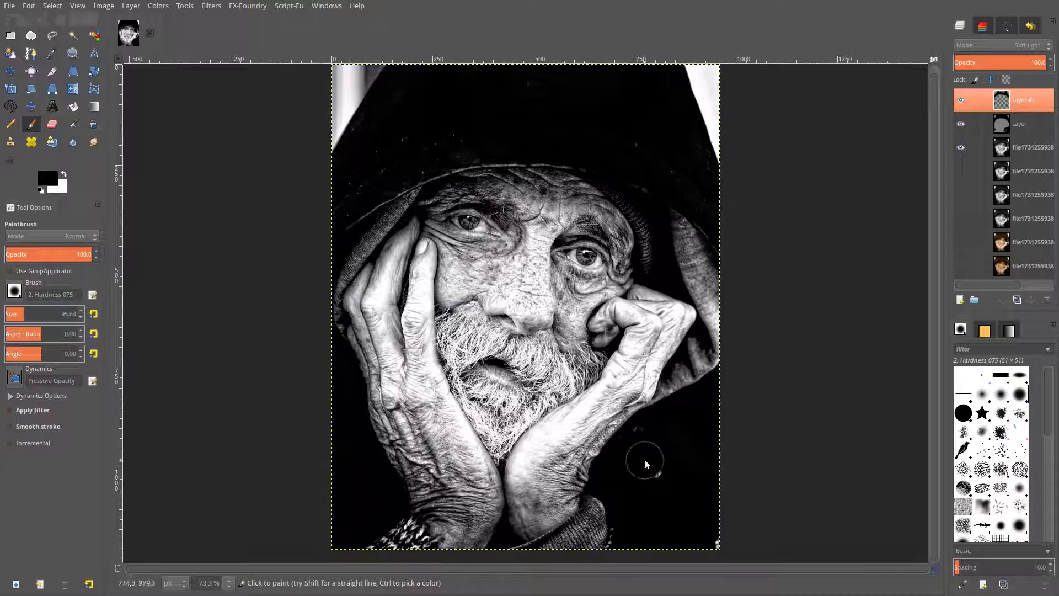
pyautogui.click(963, 100)
pyautogui.click(962, 101)
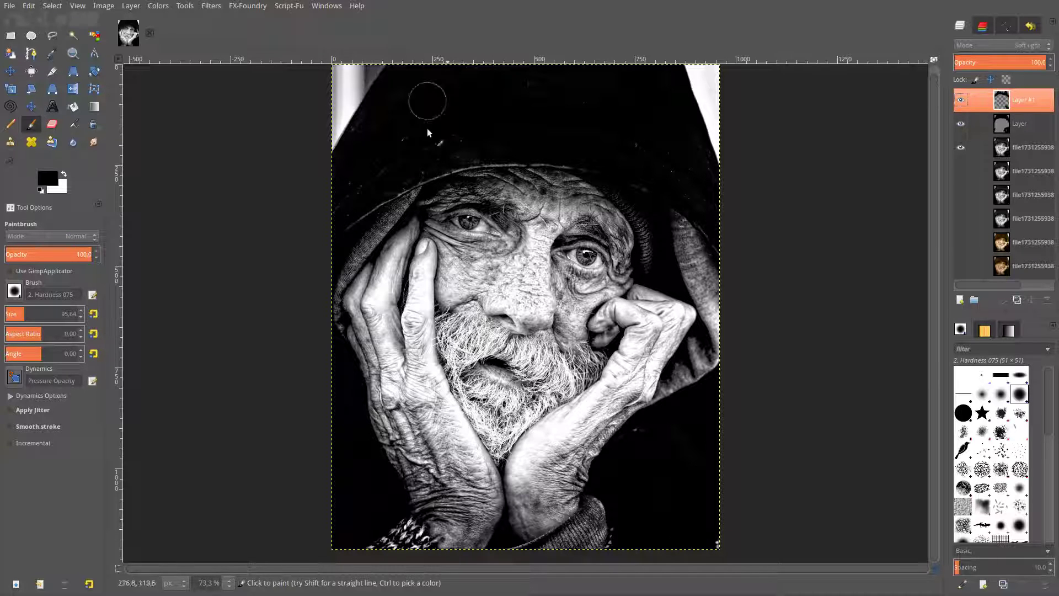
# Delete the top painted layer, leaving the soft-light layer on top of the photo copy
pyautogui.rightClick(1005, 97)
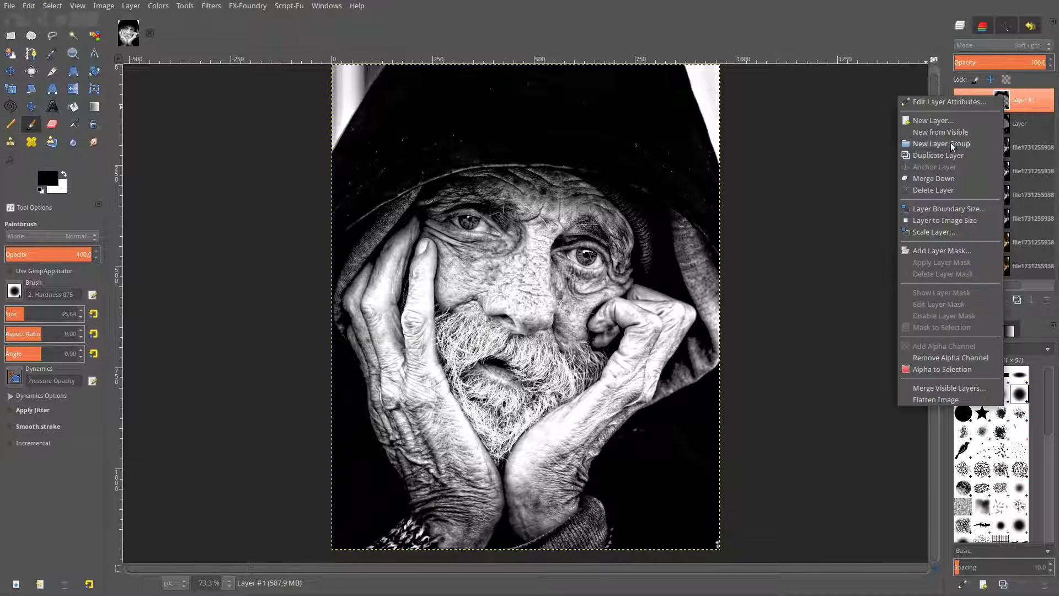
pyautogui.click(948, 188)
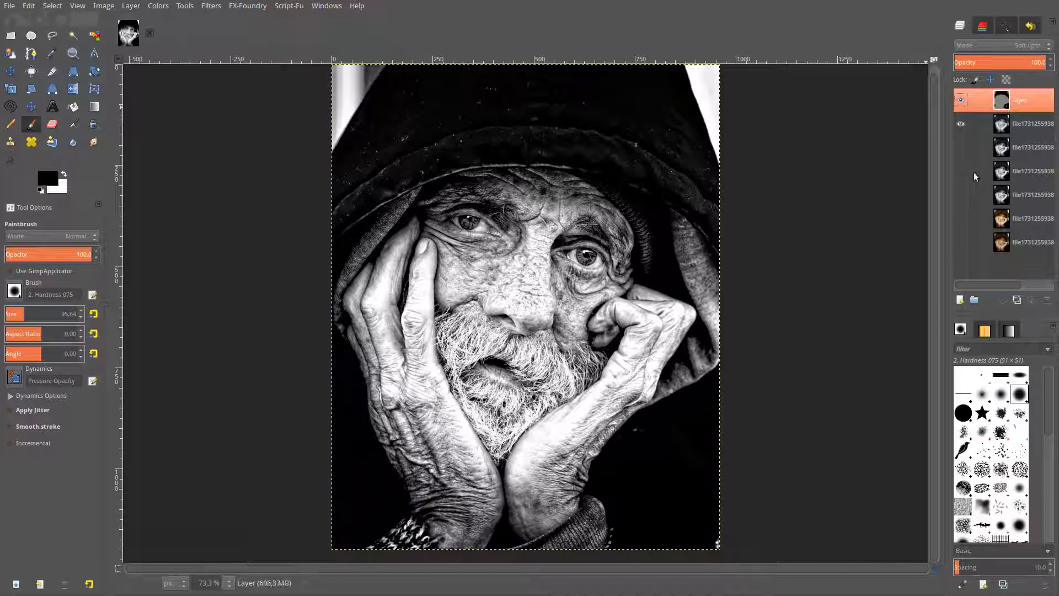
pyautogui.rightClick(1011, 103)
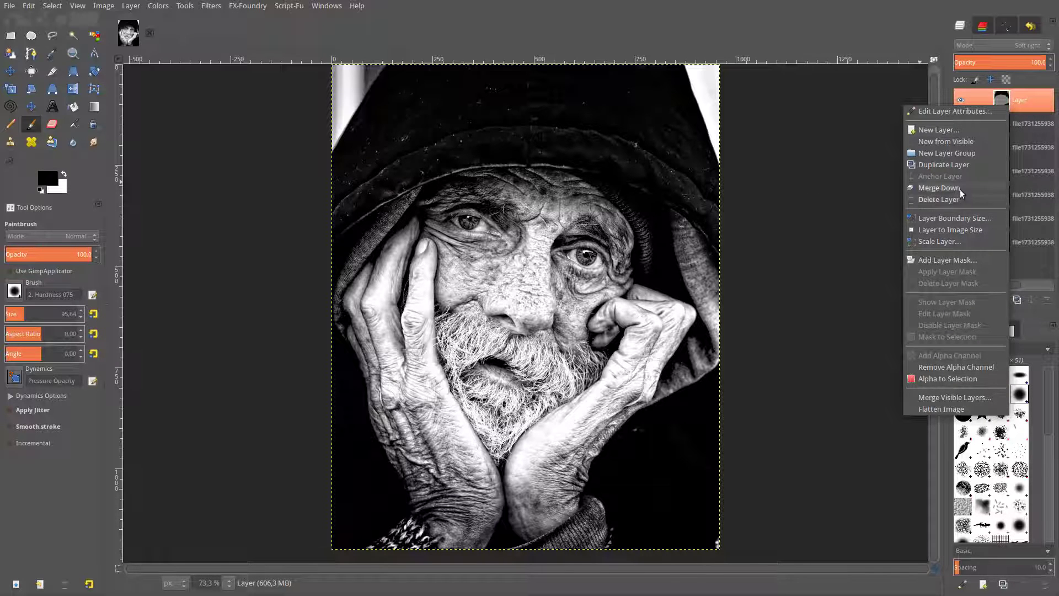
pyautogui.press('Escape')
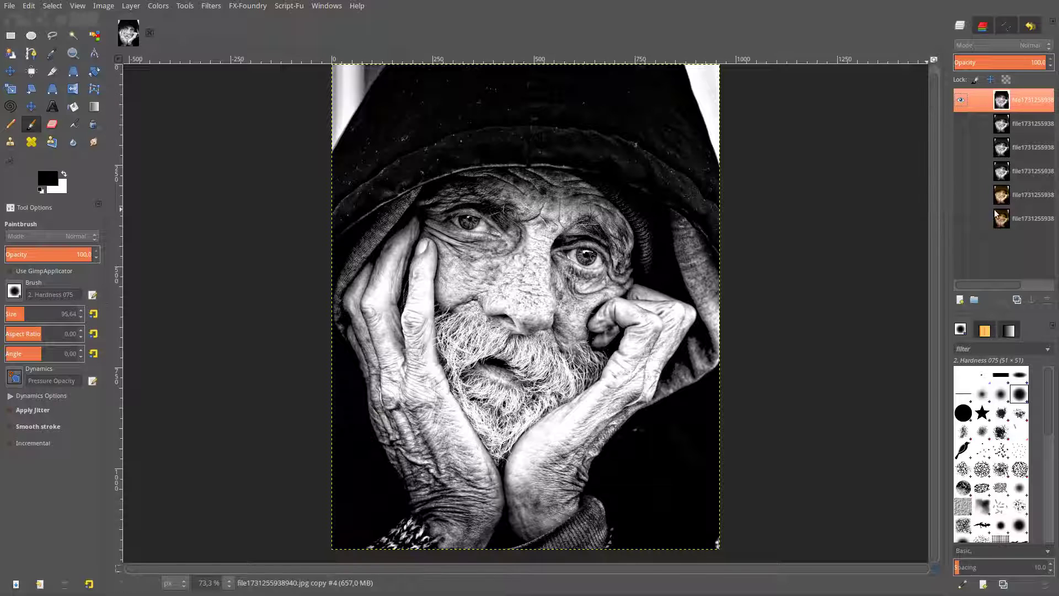
# Trace a freehand selection around the old man's forehead, cheek, hand and beard
pyautogui.click(51, 35)
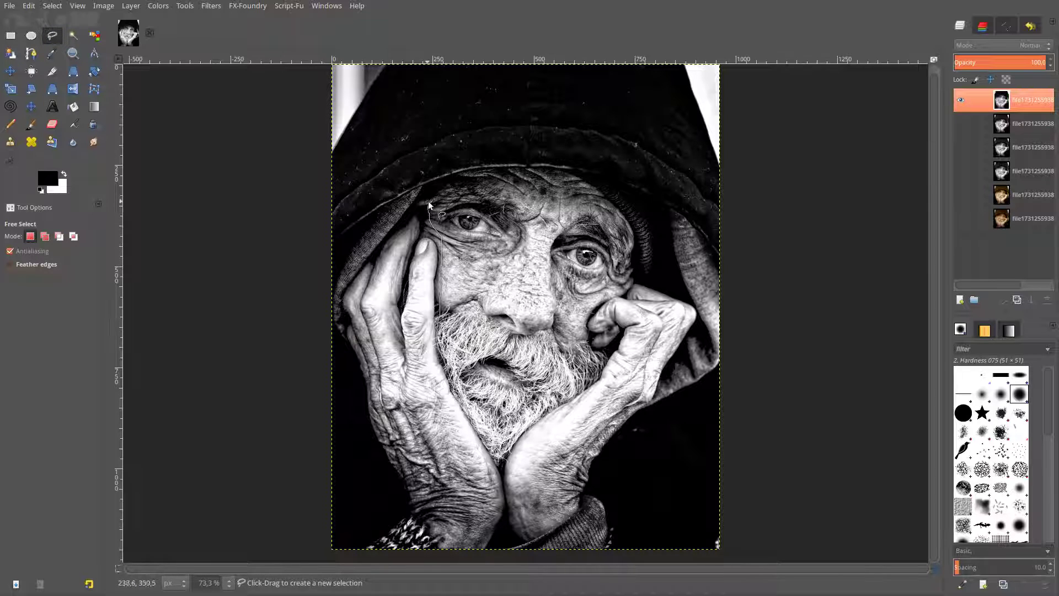
pyautogui.moveTo(428, 204); pyautogui.dragTo(449, 181)
pyautogui.moveTo(628, 235); pyautogui.dragTo(630, 254)
pyautogui.moveTo(583, 337)
pyautogui.mouseDown()
pyautogui.moveTo(588, 356)
pyautogui.moveTo(575, 392)
pyautogui.mouseUp()
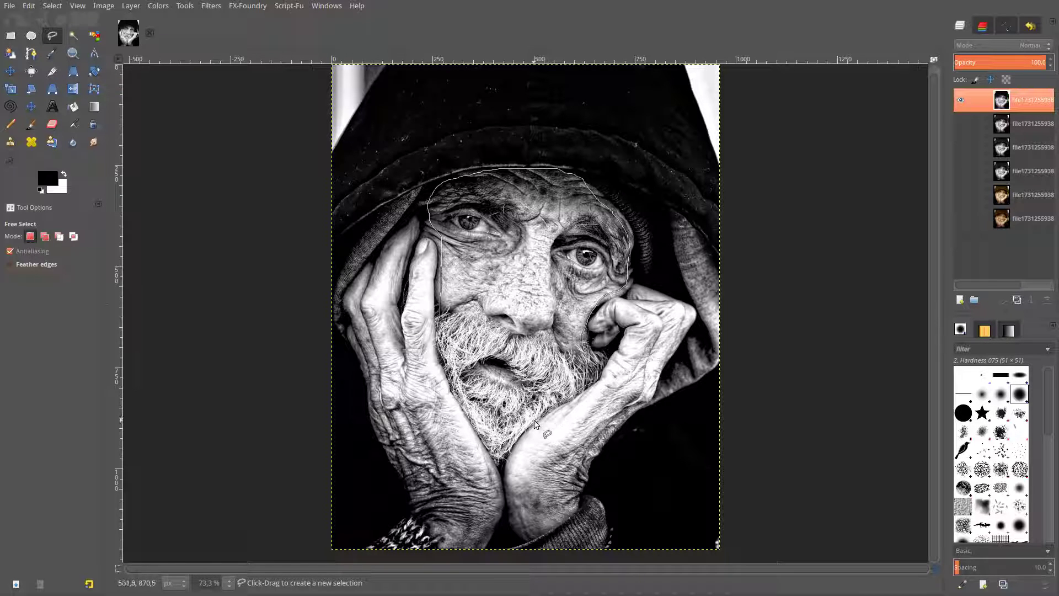
pyautogui.moveTo(534, 422)
pyautogui.mouseDown()
pyautogui.moveTo(502, 462)
pyautogui.moveTo(479, 436)
pyautogui.mouseUp()
pyautogui.press('Return')
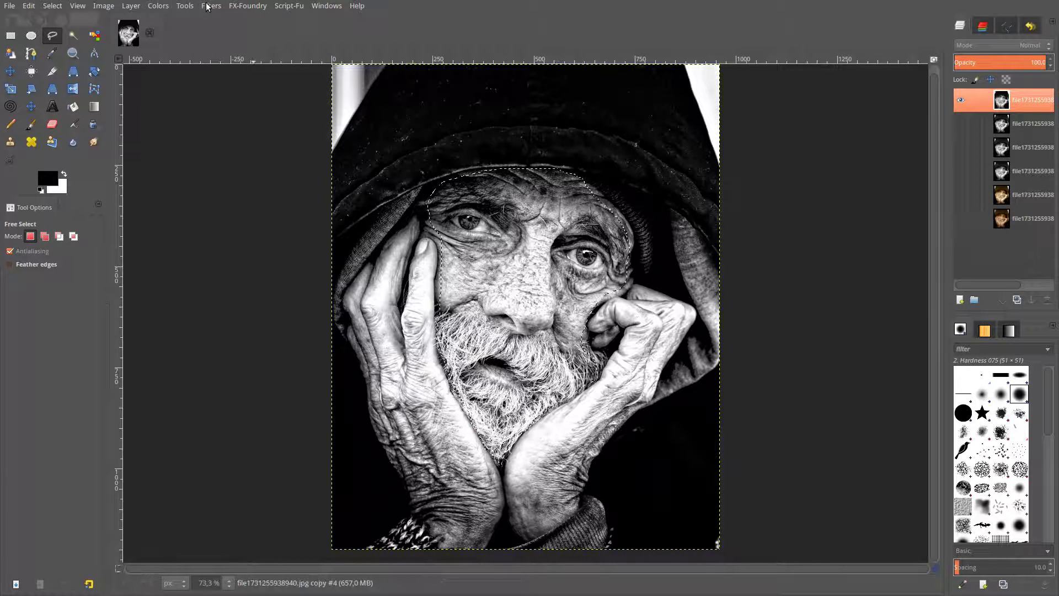
# Apply Unsharp Mask to the selected face with standard deviation 0.350 and scale 4.000
pyautogui.click(207, 7)
pyautogui.moveTo(227, 82)
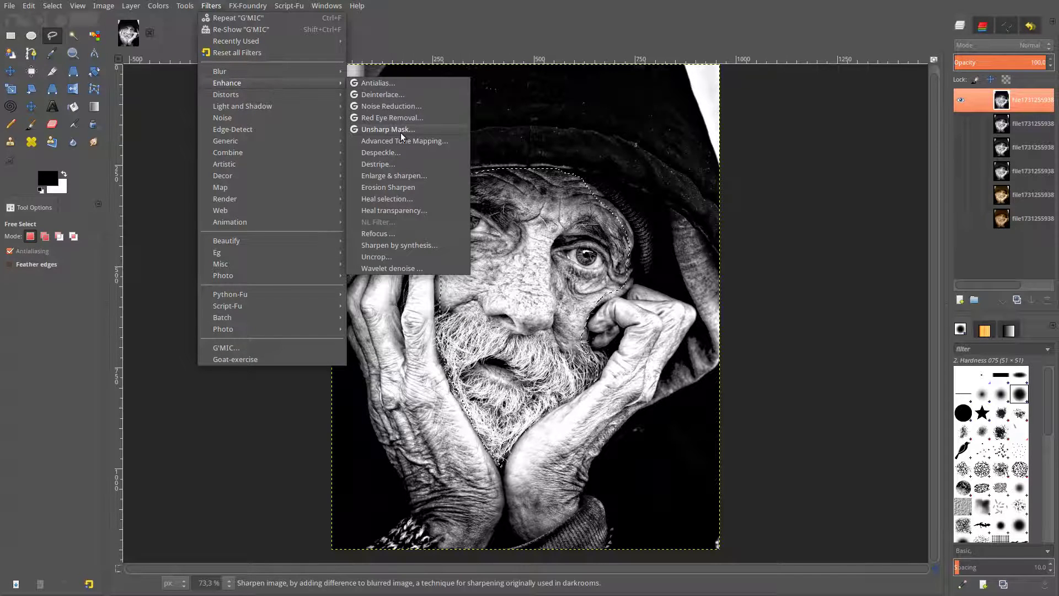
pyautogui.click(400, 132)
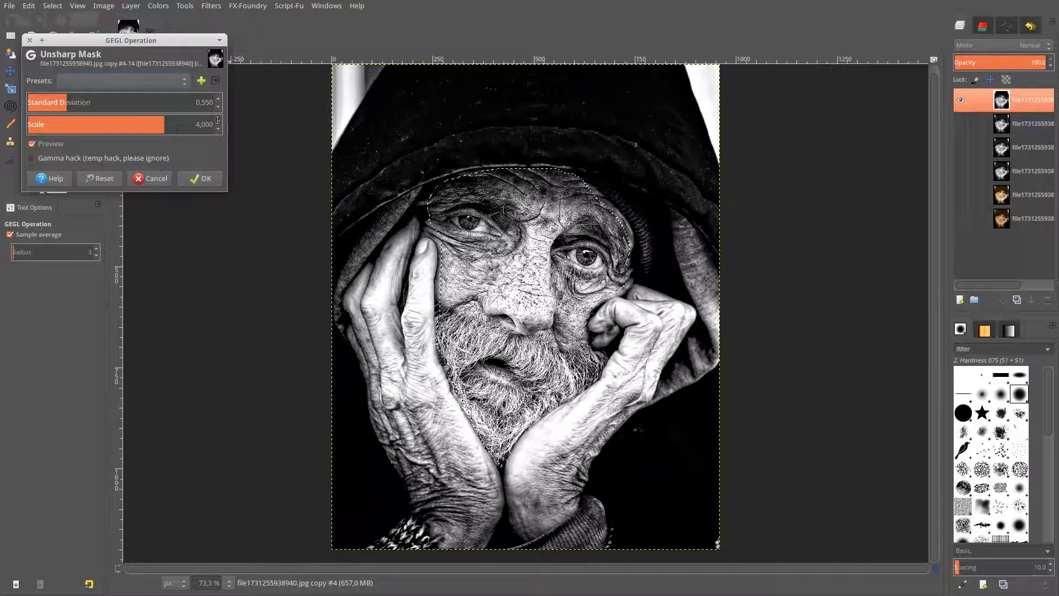
pyautogui.scroll(-1, 210, 105)
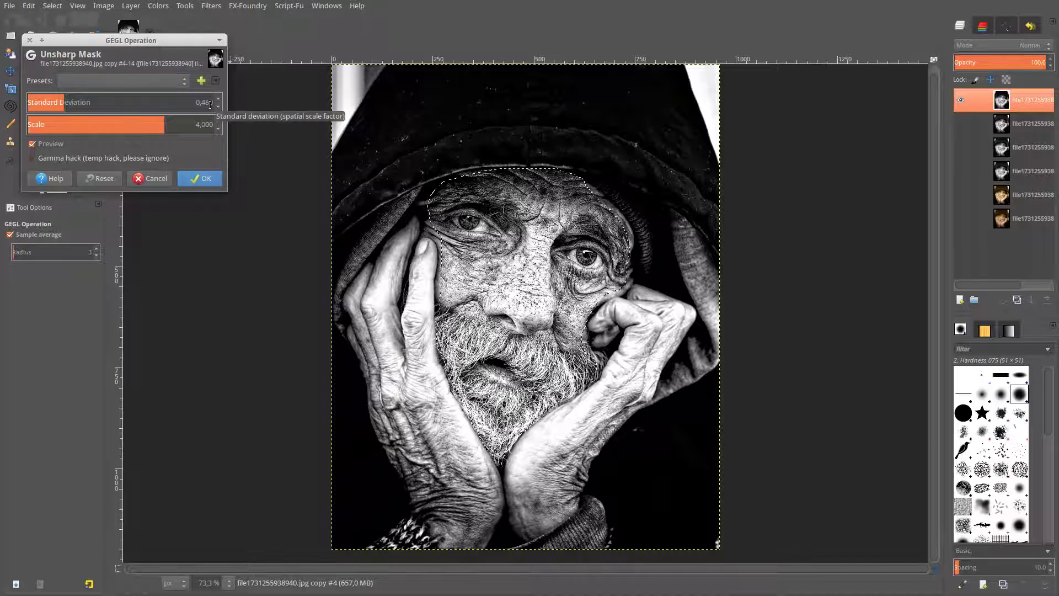
pyautogui.scroll(3, 218, 105)
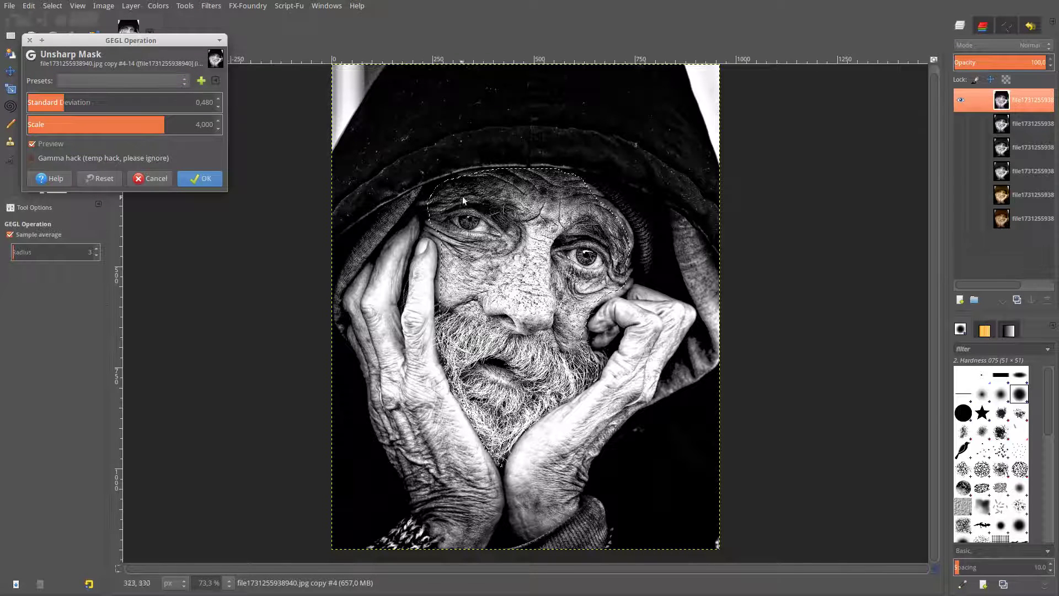
pyautogui.scroll(-1, 208, 103)
pyautogui.click(211, 101)
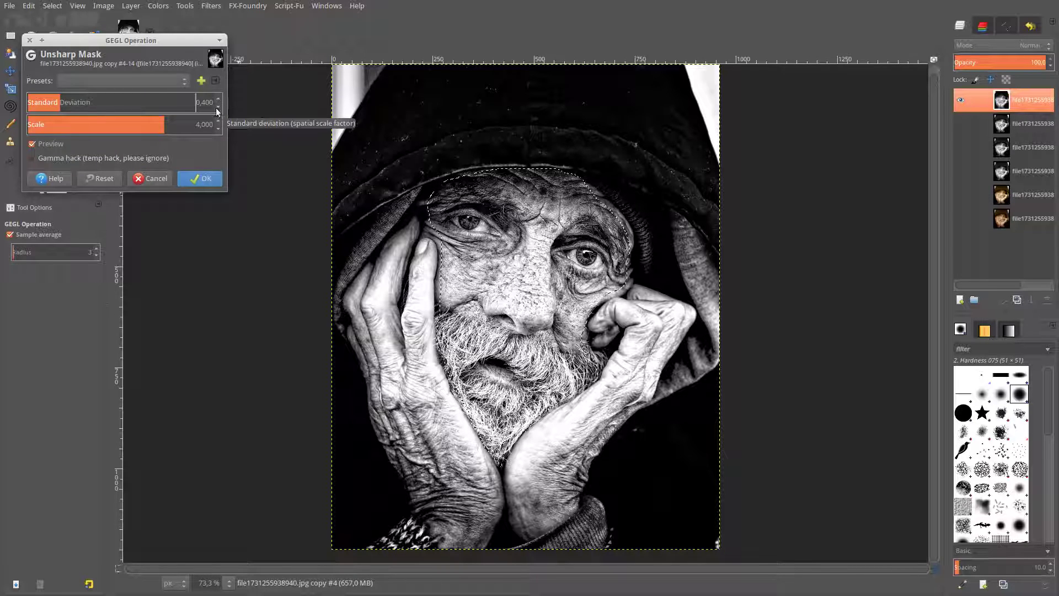
pyautogui.scroll(-1, 206, 103)
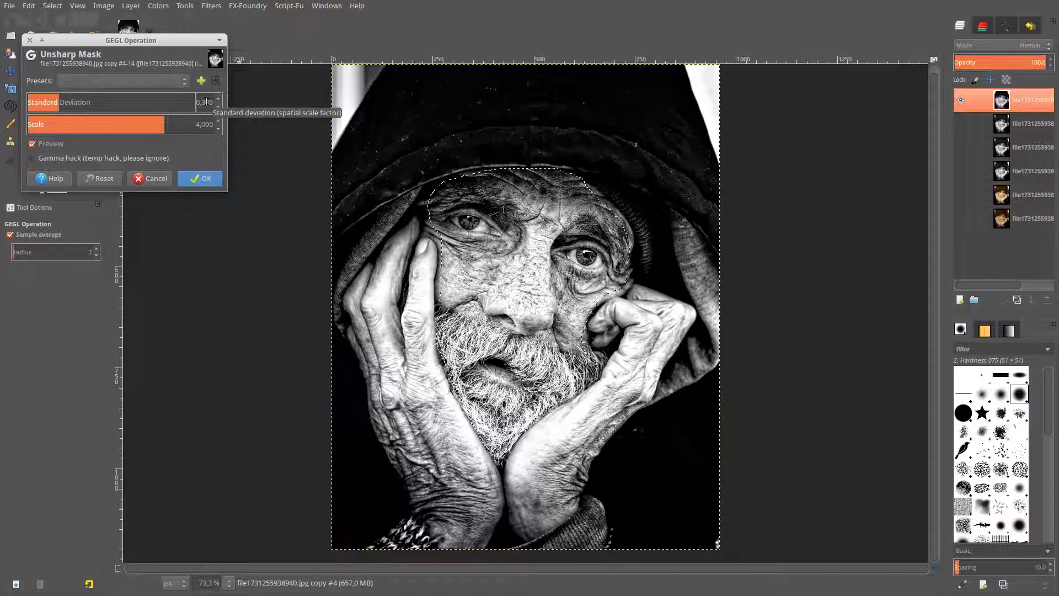
pyautogui.moveTo(206, 102); pyautogui.dragTo(211, 102)
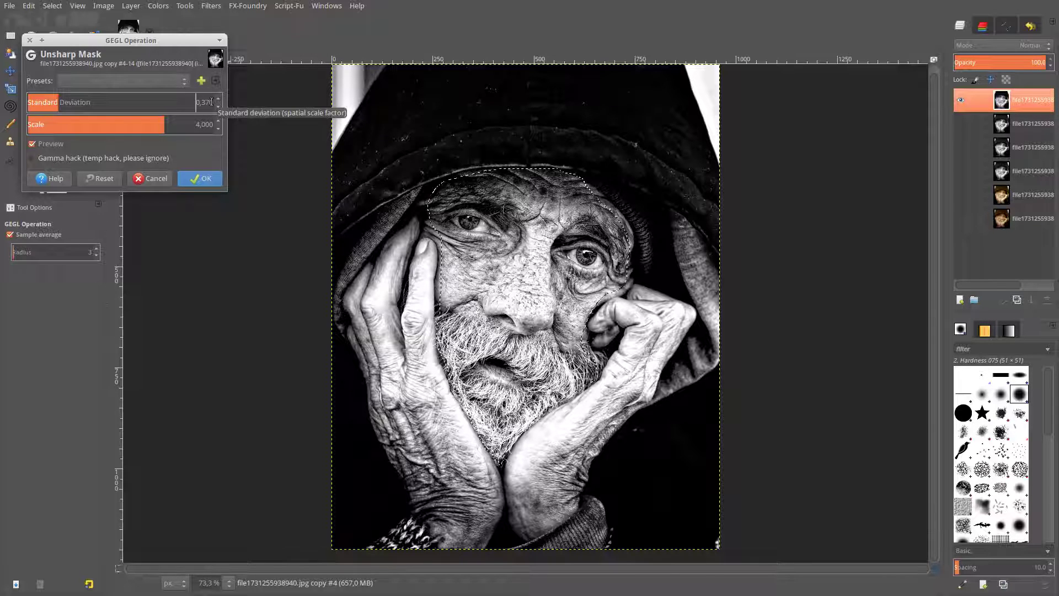
pyautogui.click(206, 176)
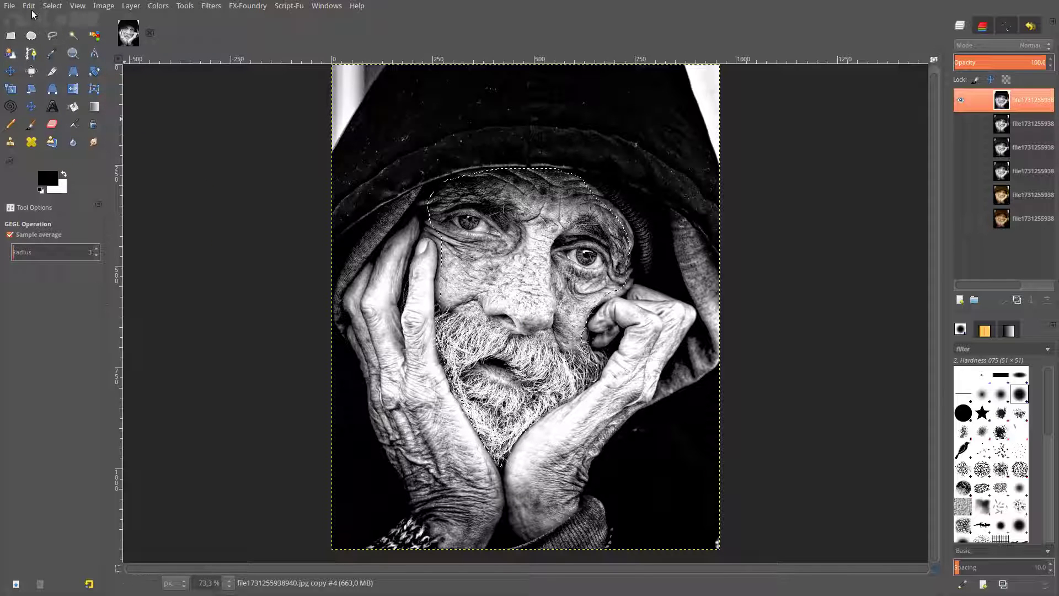
# Remove the face selection with Select > None
pyautogui.click(53, 7)
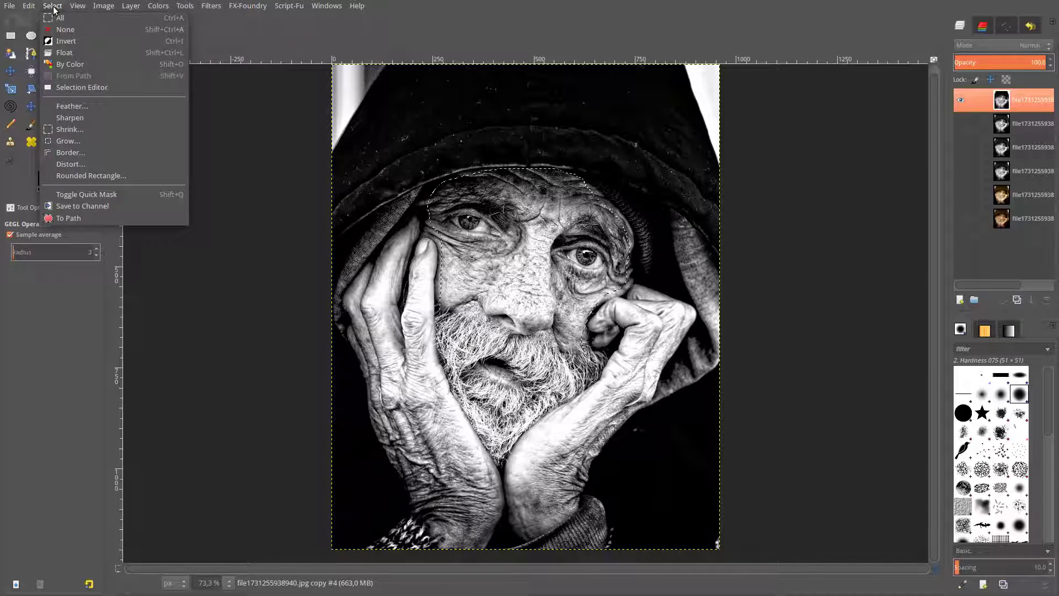
pyautogui.click(65, 30)
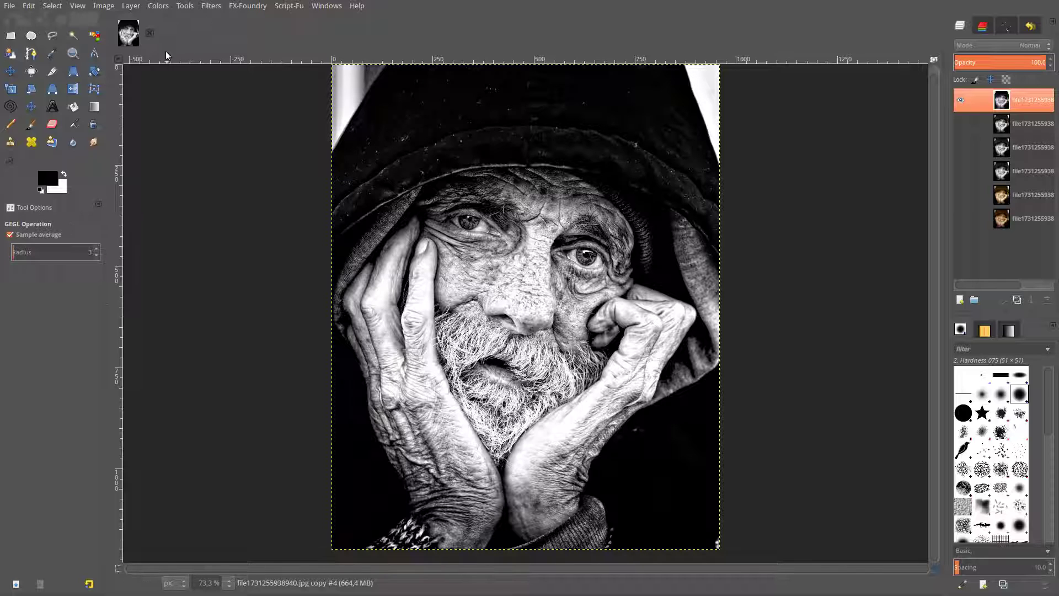
# Apply Levels with the midtone input gamma lowered to about 0.80
pyautogui.click(155, 6)
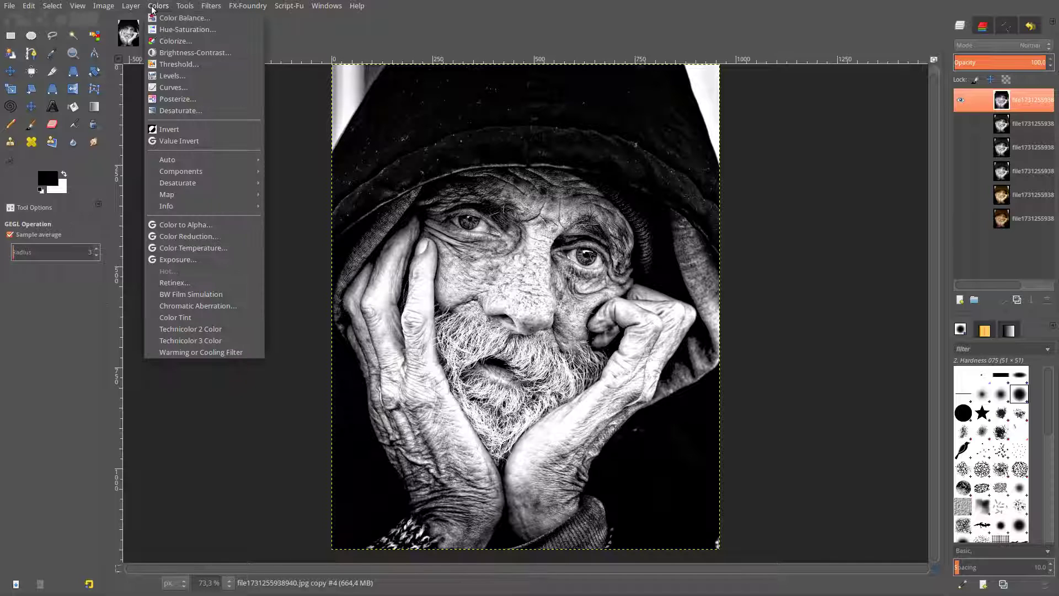
pyautogui.click(166, 66)
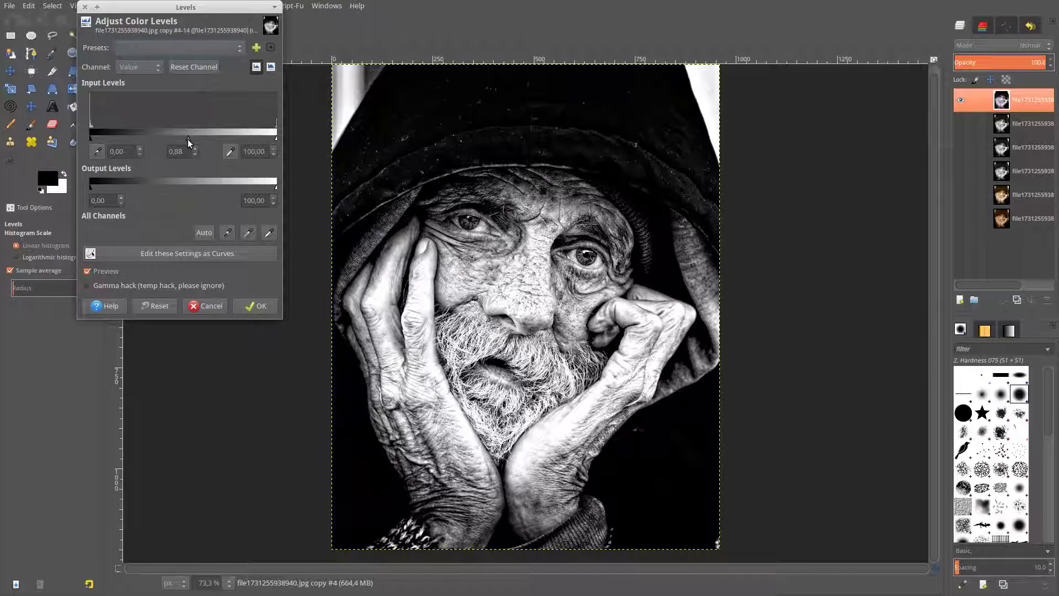
pyautogui.moveTo(188, 143); pyautogui.dragTo(191, 143)
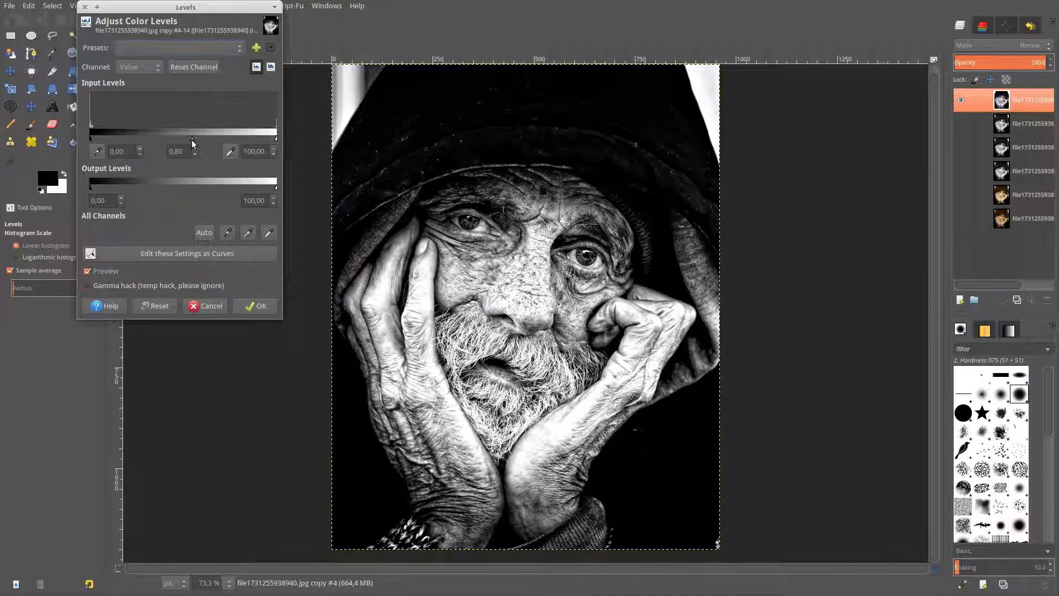
pyautogui.click(256, 306)
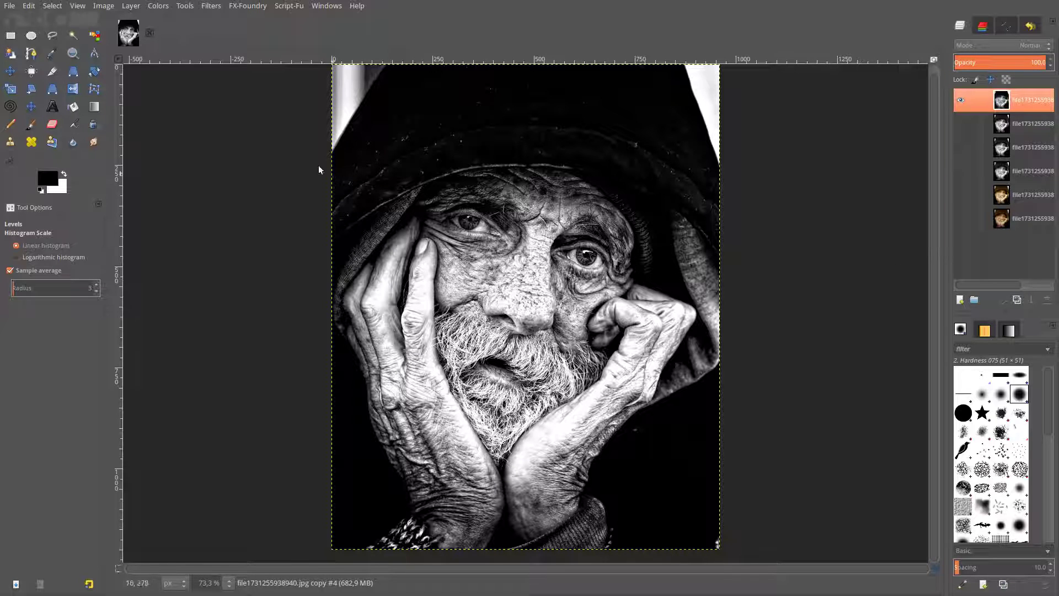
# Apply a black Vignette with radius 2.000, softness 0.800 and gamma 2.000
pyautogui.click(211, 5)
pyautogui.moveTo(242, 106)
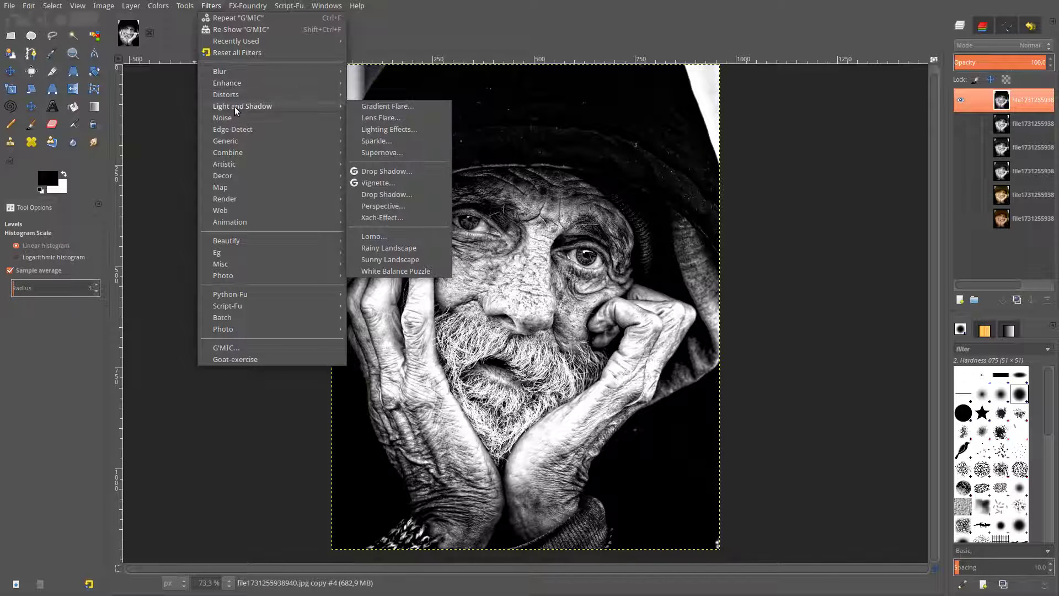
pyautogui.click(389, 182)
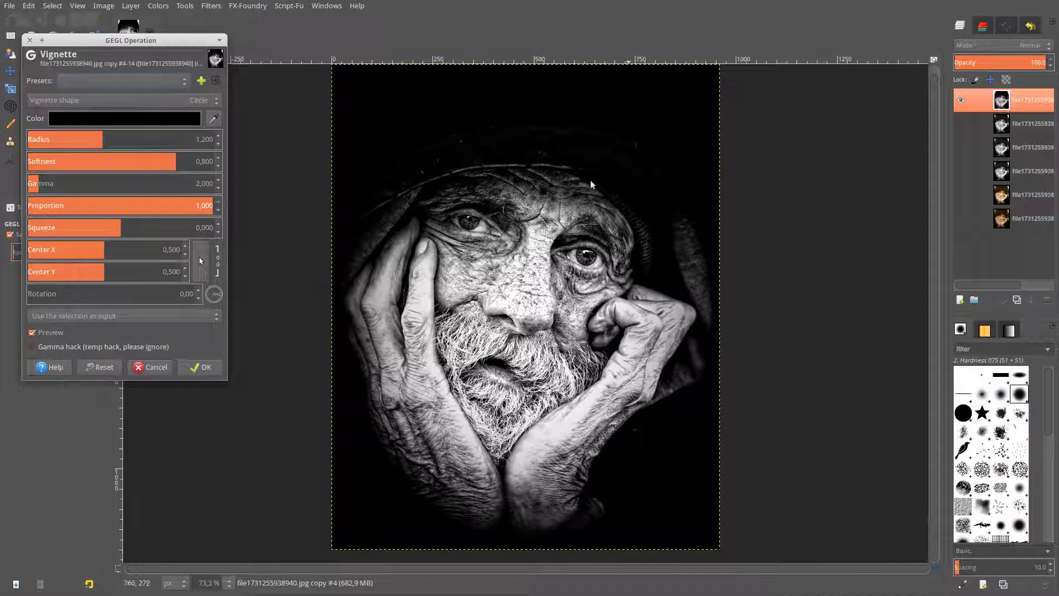
pyautogui.doubleClick(210, 140)
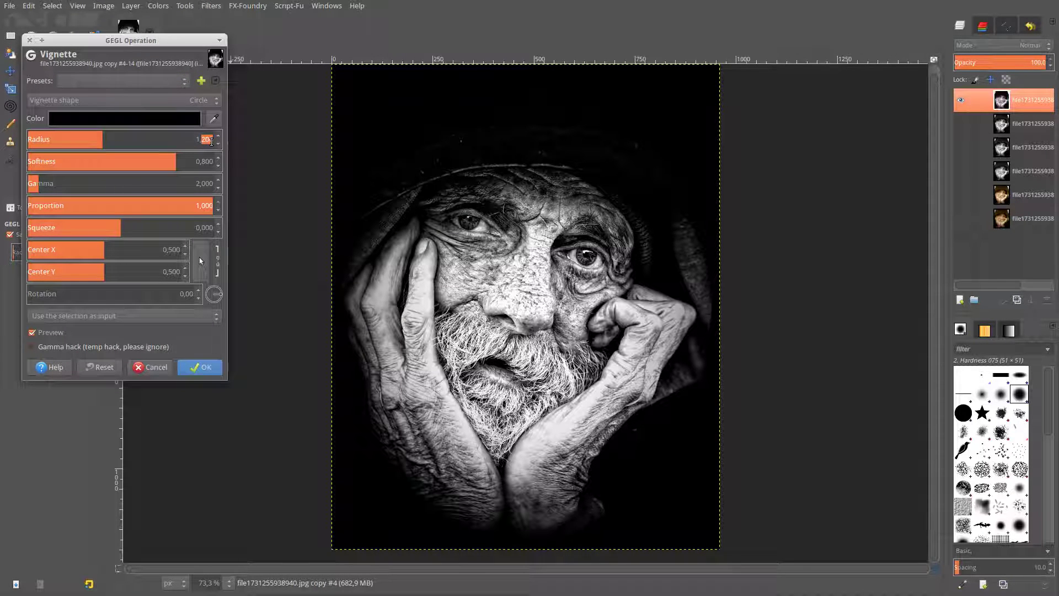
pyautogui.press('BackSpace')
pyautogui.write('2')
pyautogui.press('Return')
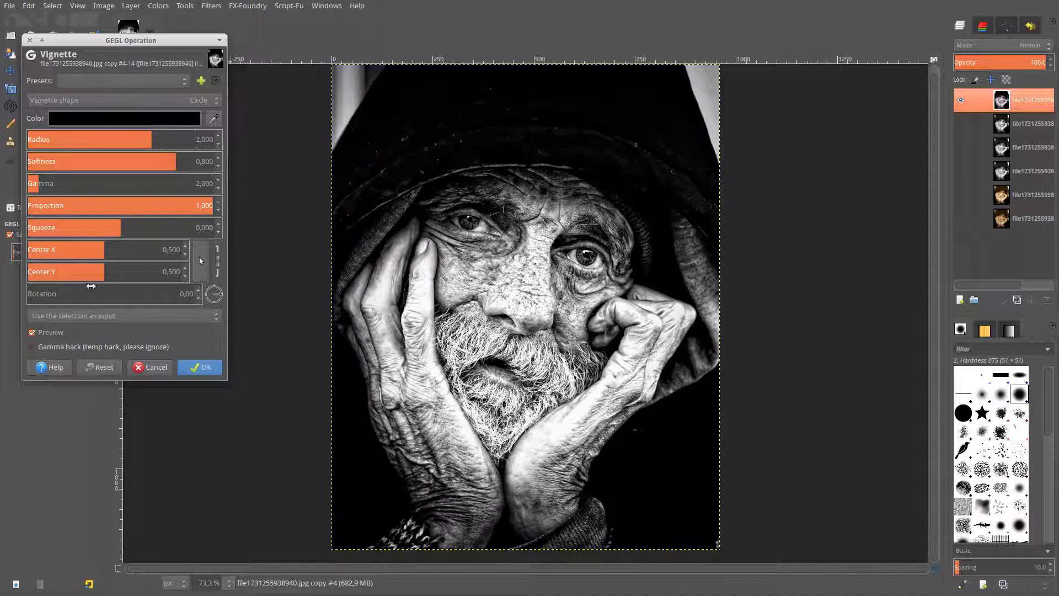
pyautogui.click(30, 334)
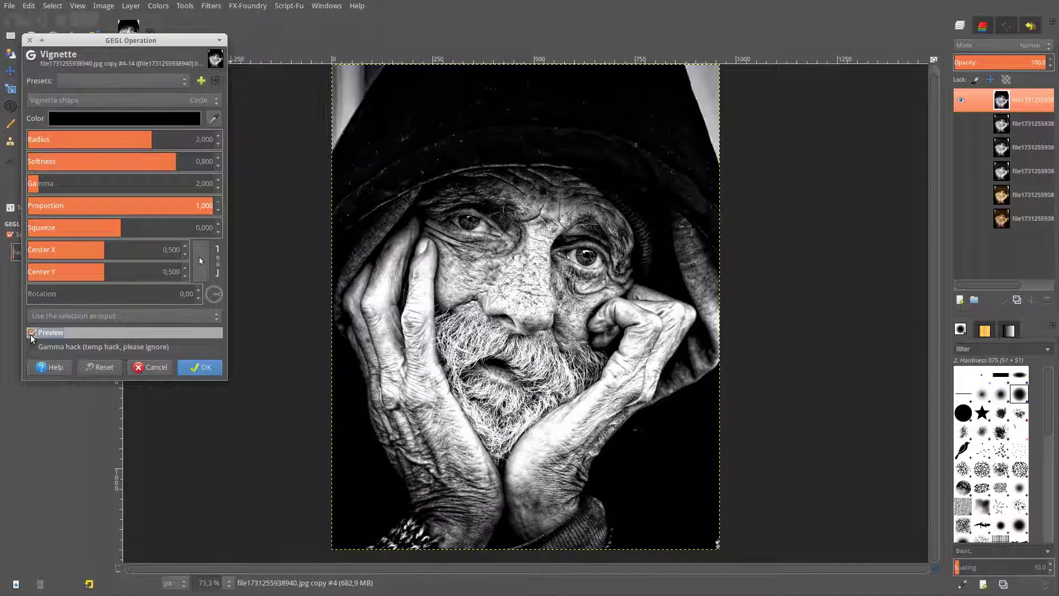
pyautogui.click(31, 333)
pyautogui.click(31, 334)
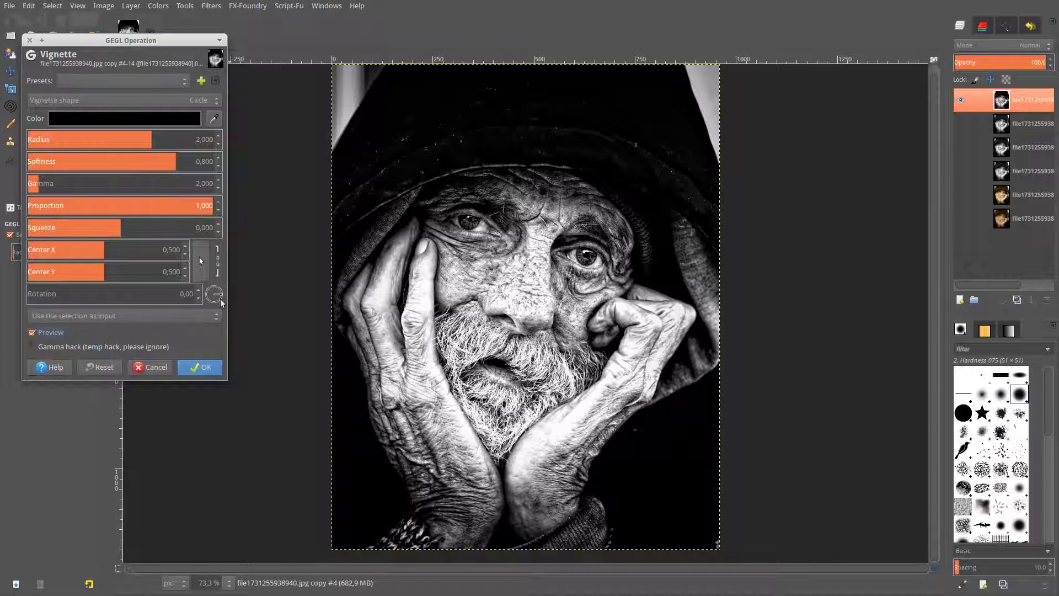
pyautogui.click(209, 365)
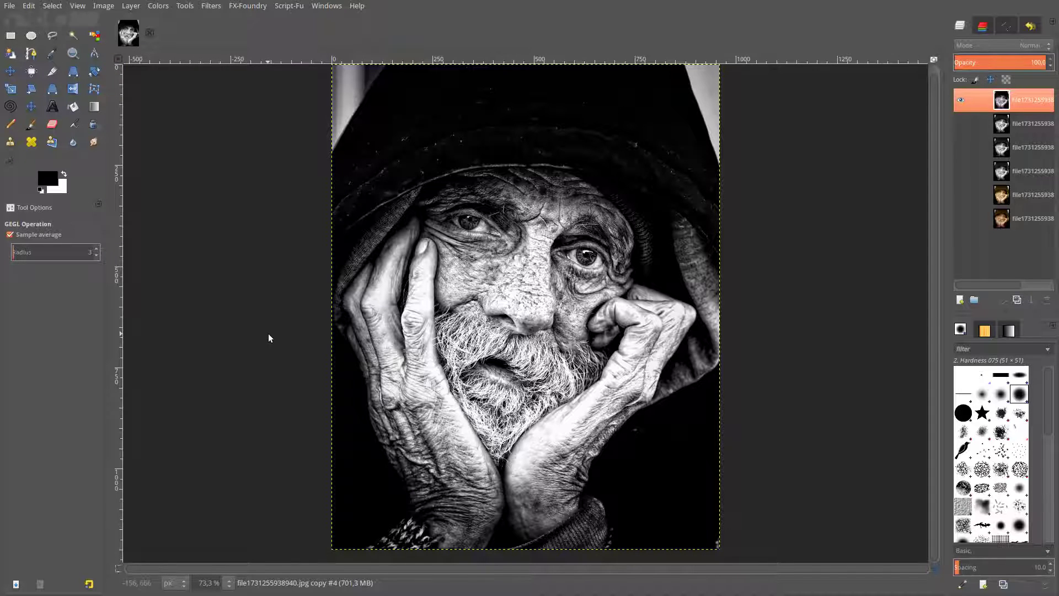
# Turn on Quick Mask and set up the Eraser at a reduced size of 81.48
pyautogui.click(118, 568)
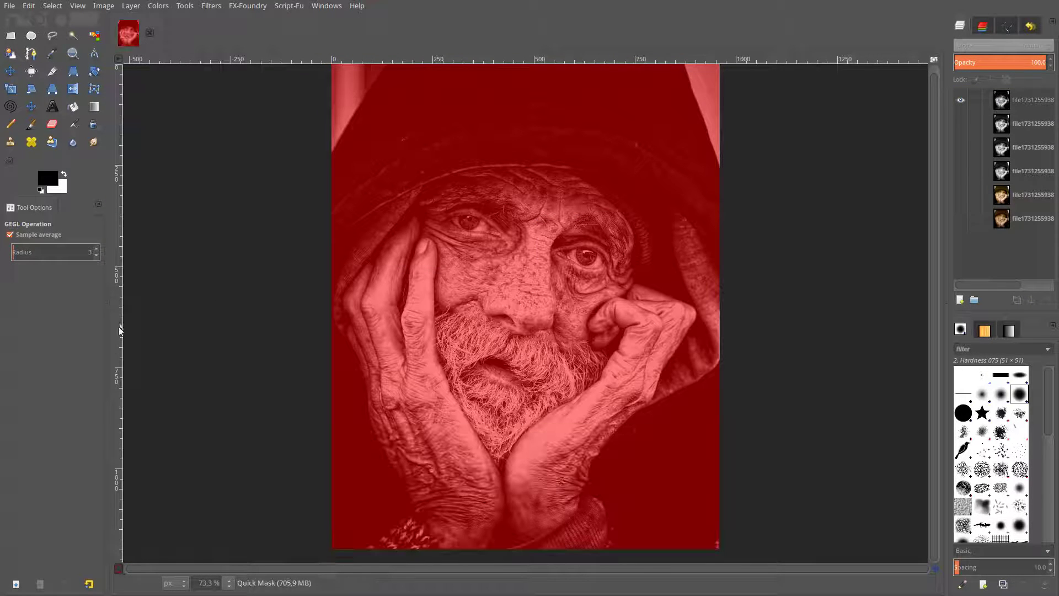
pyautogui.click(52, 125)
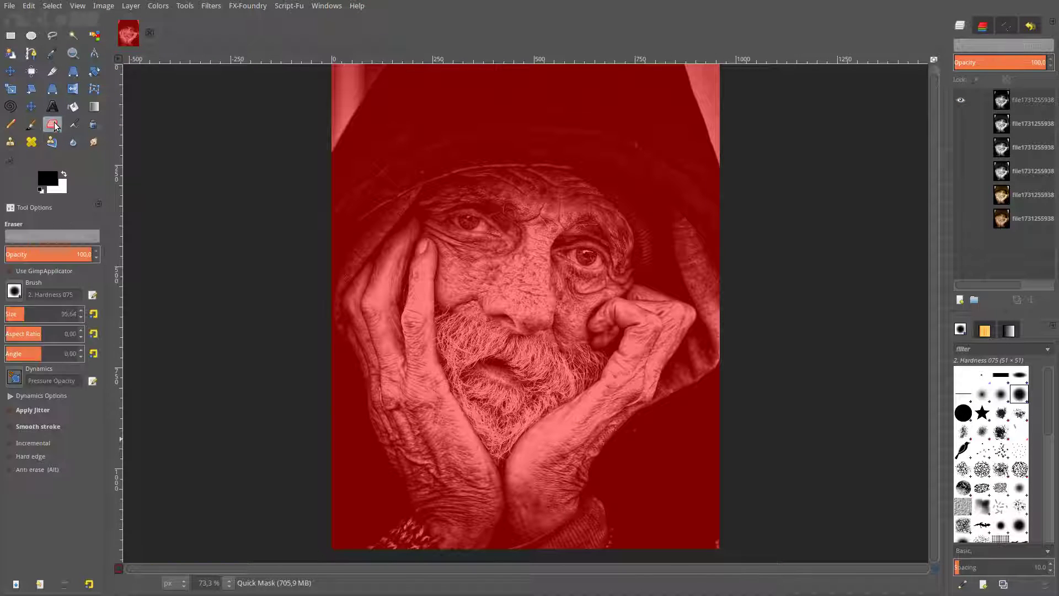
pyautogui.click(33, 310)
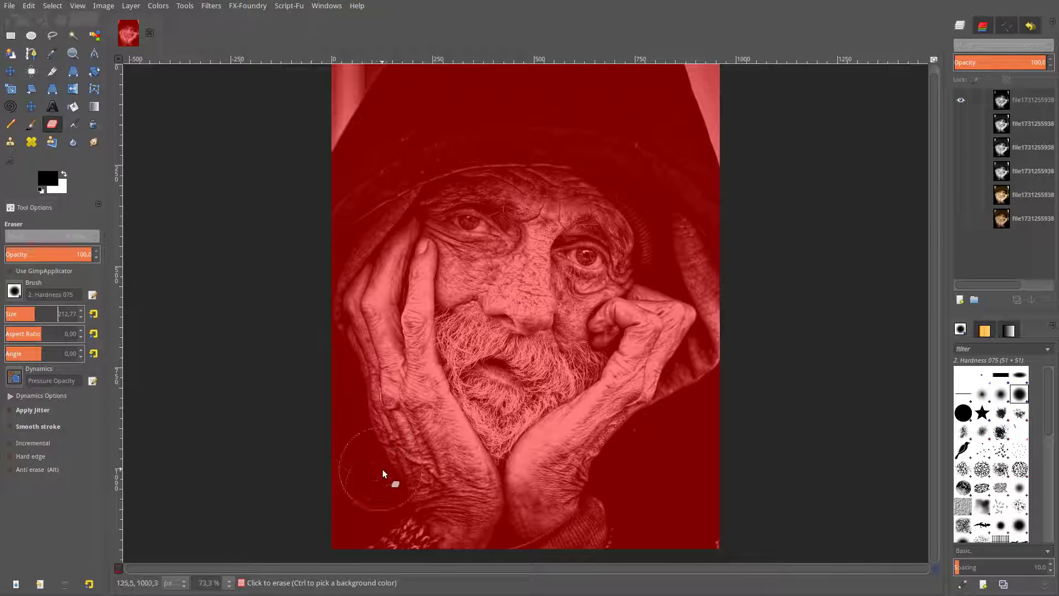
pyautogui.click(22, 314)
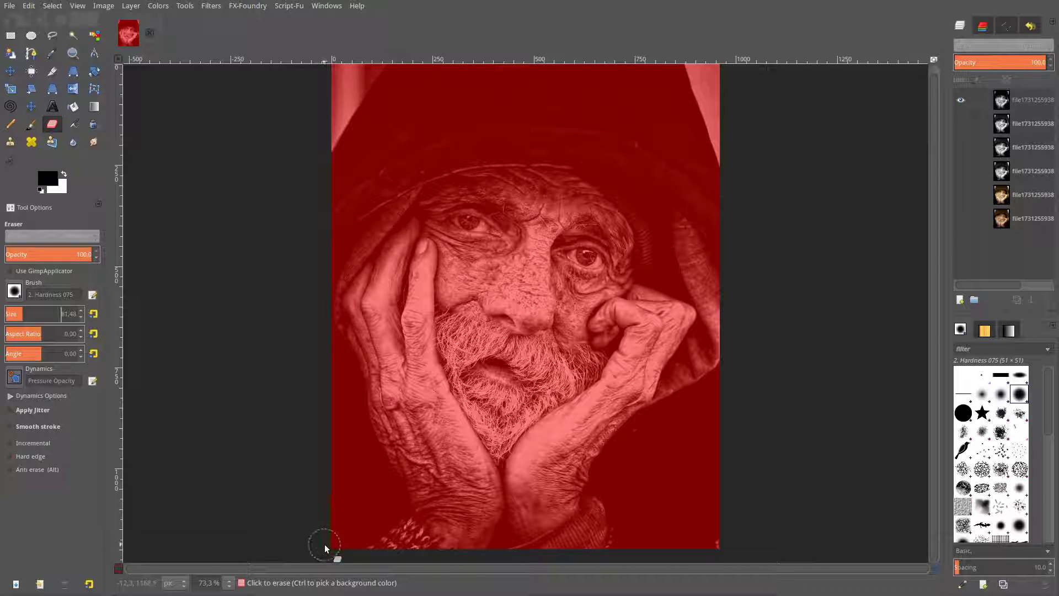
# Erase the mask along the hood's left edge, top, right side and lower-right corner
pyautogui.moveTo(324, 544)
pyautogui.mouseDown()
pyautogui.moveTo(390, 538)
pyautogui.moveTo(388, 458)
pyautogui.moveTo(369, 408)
pyautogui.mouseUp()
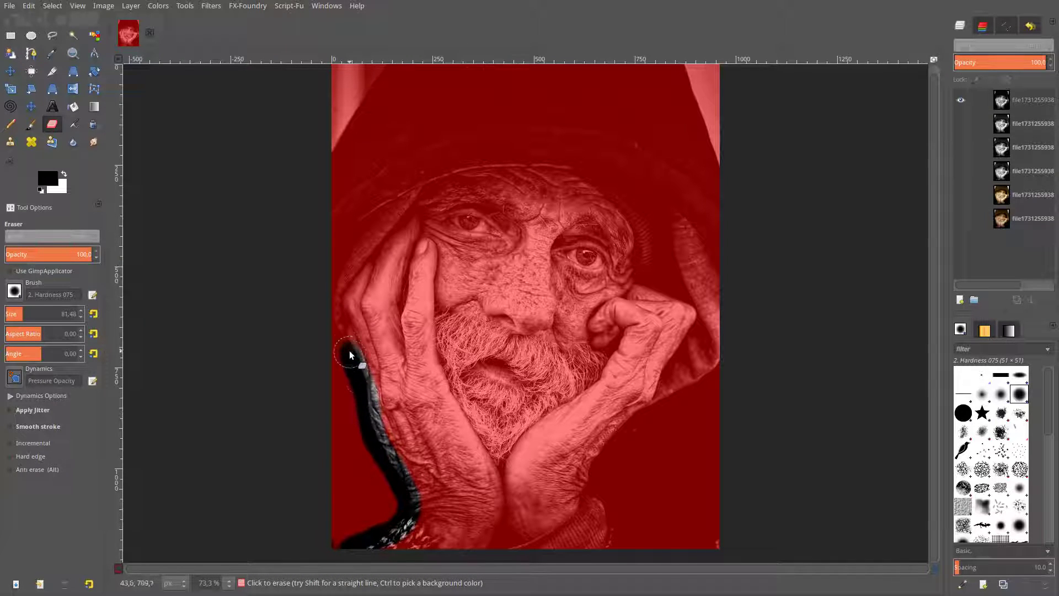
pyautogui.moveTo(340, 308); pyautogui.dragTo(338, 301)
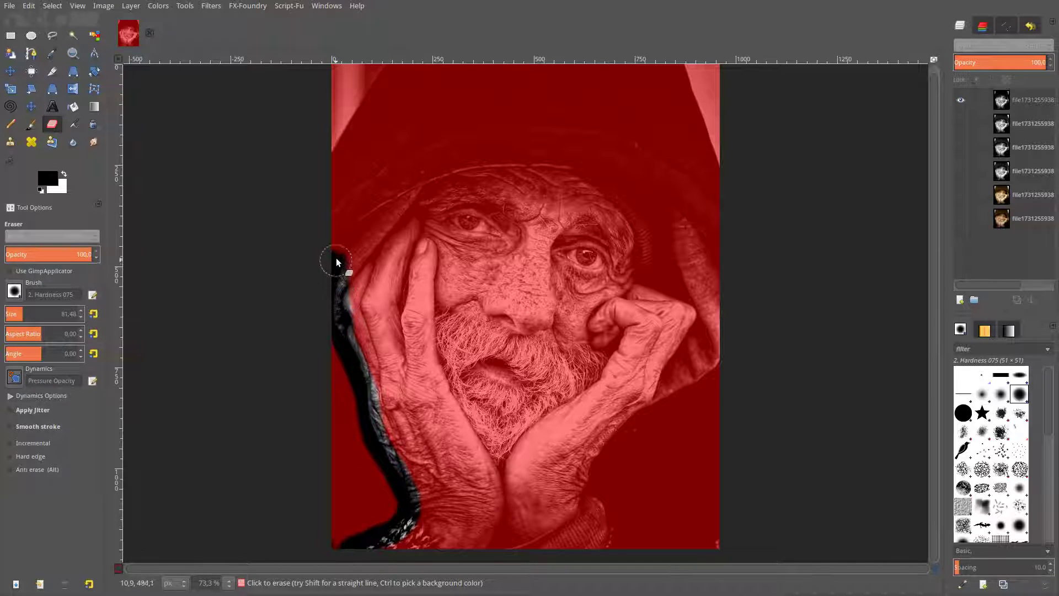
pyautogui.moveTo(337, 247); pyautogui.dragTo(376, 207)
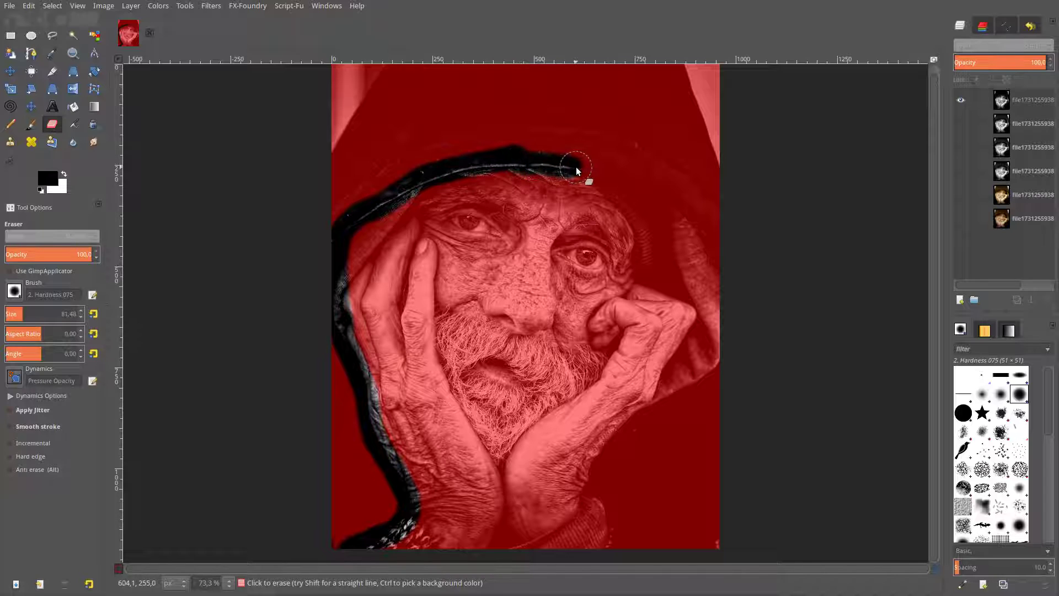
pyautogui.moveTo(647, 194); pyautogui.dragTo(678, 209)
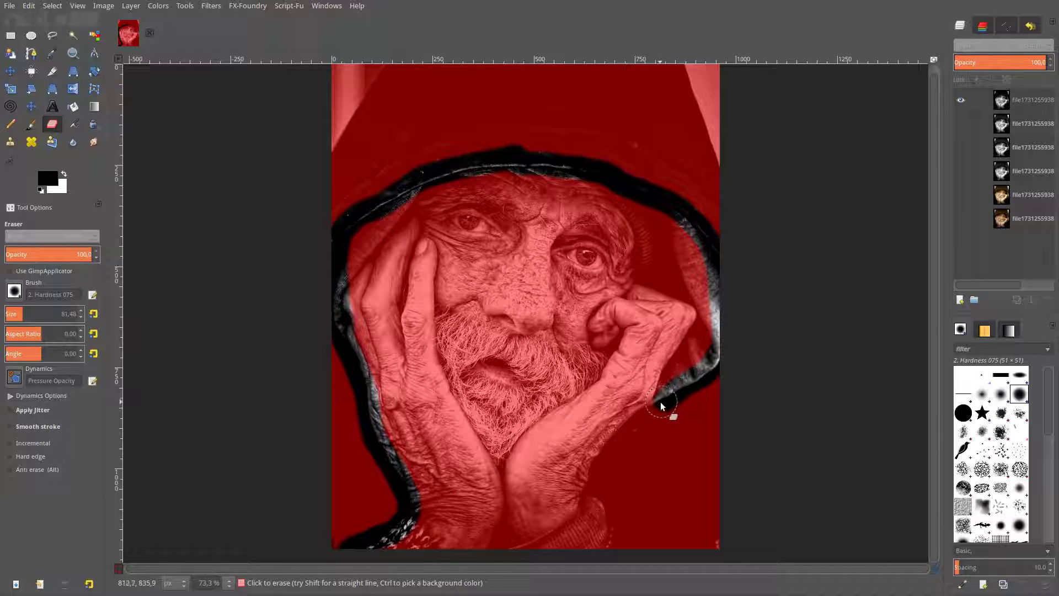
pyautogui.moveTo(647, 406); pyautogui.dragTo(635, 422)
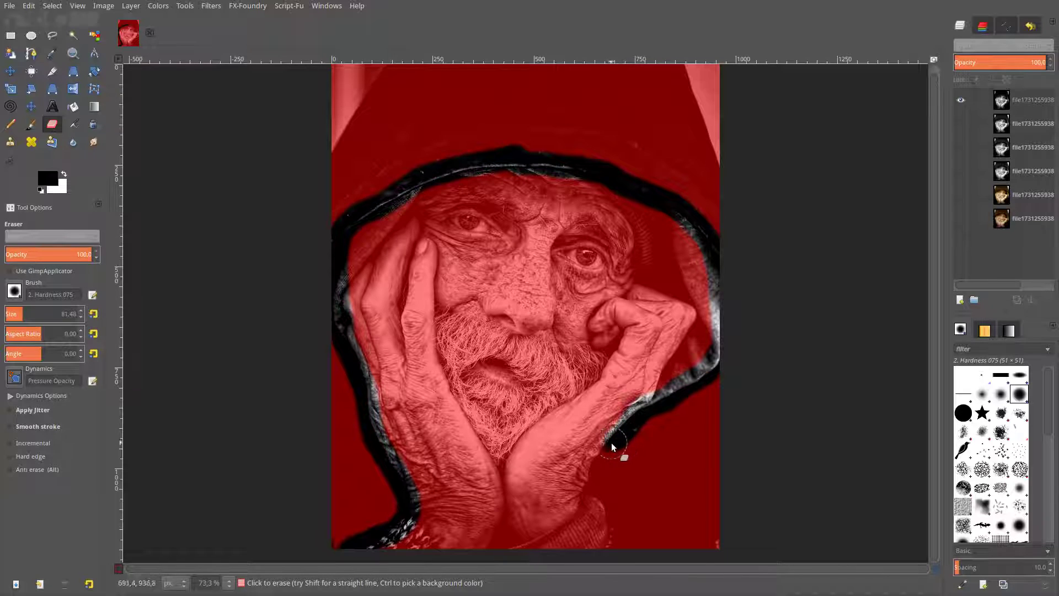
pyautogui.moveTo(605, 458); pyautogui.dragTo(625, 433)
pyautogui.moveTo(588, 485); pyautogui.dragTo(593, 497)
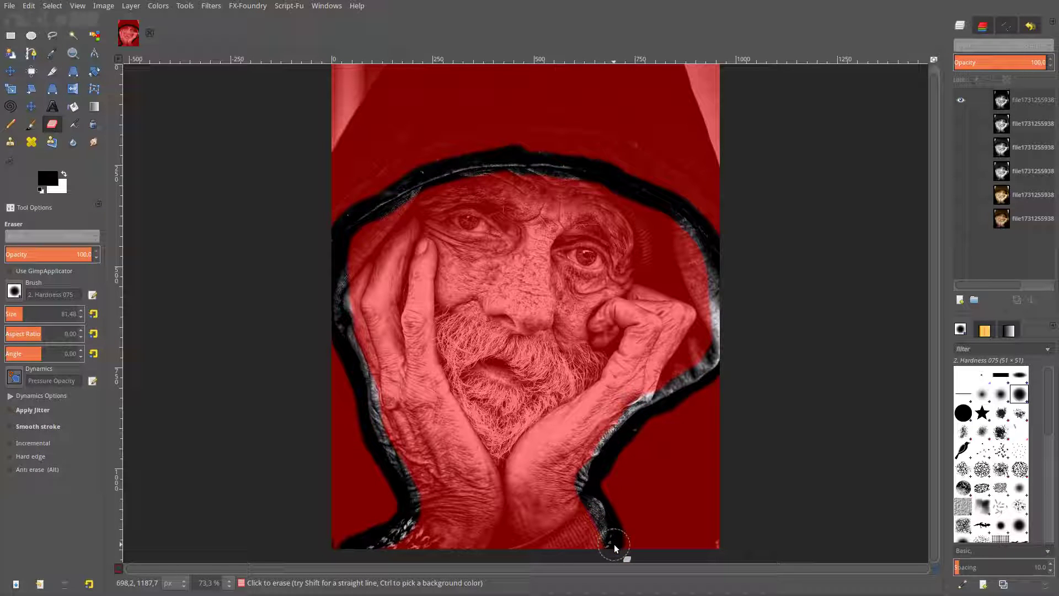
pyautogui.moveTo(618, 545); pyautogui.dragTo(711, 433)
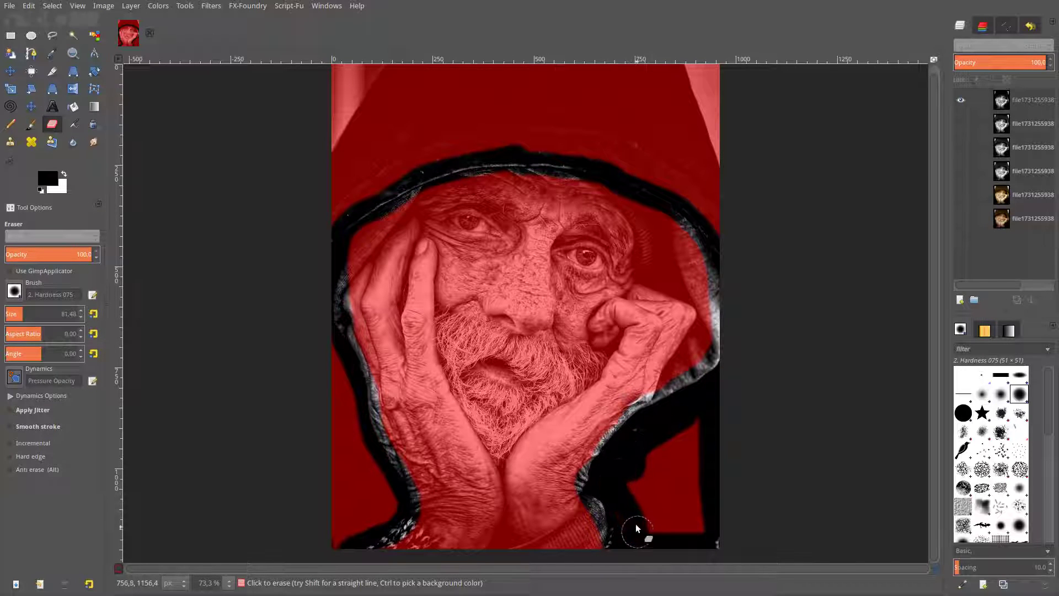
pyautogui.moveTo(636, 528); pyautogui.dragTo(666, 427)
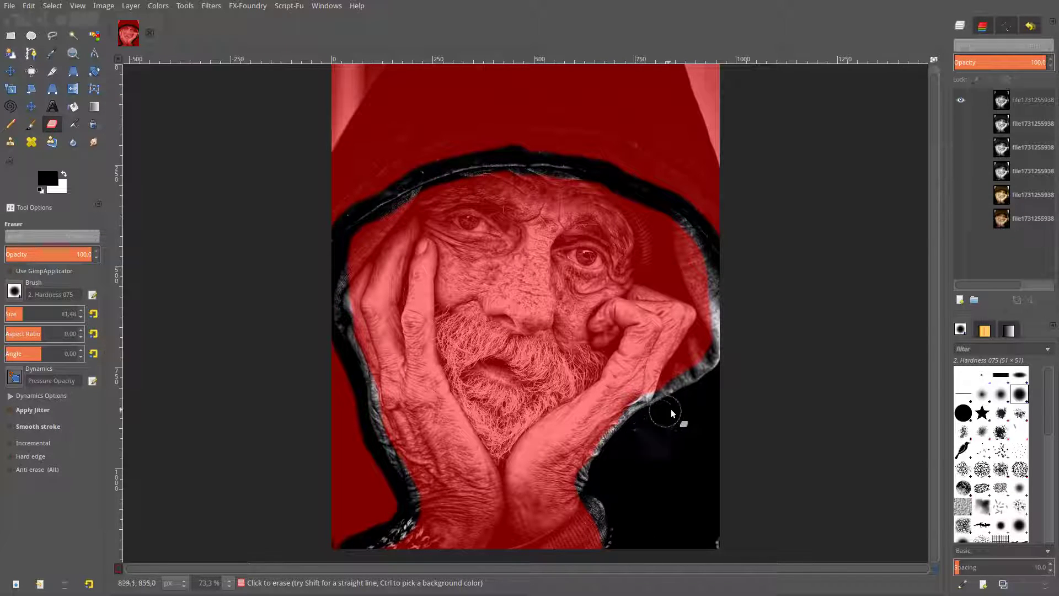
# Erase the remaining hood mask with the 2. Hardness 100 brush, then turn Quick Mask off
pyautogui.click(15, 290)
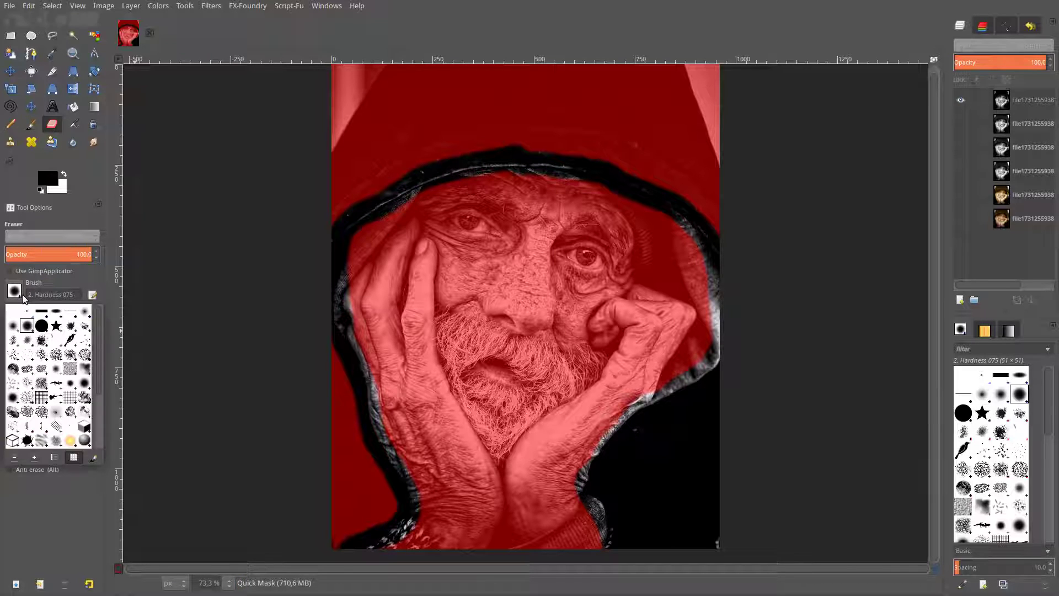
pyautogui.click(40, 324)
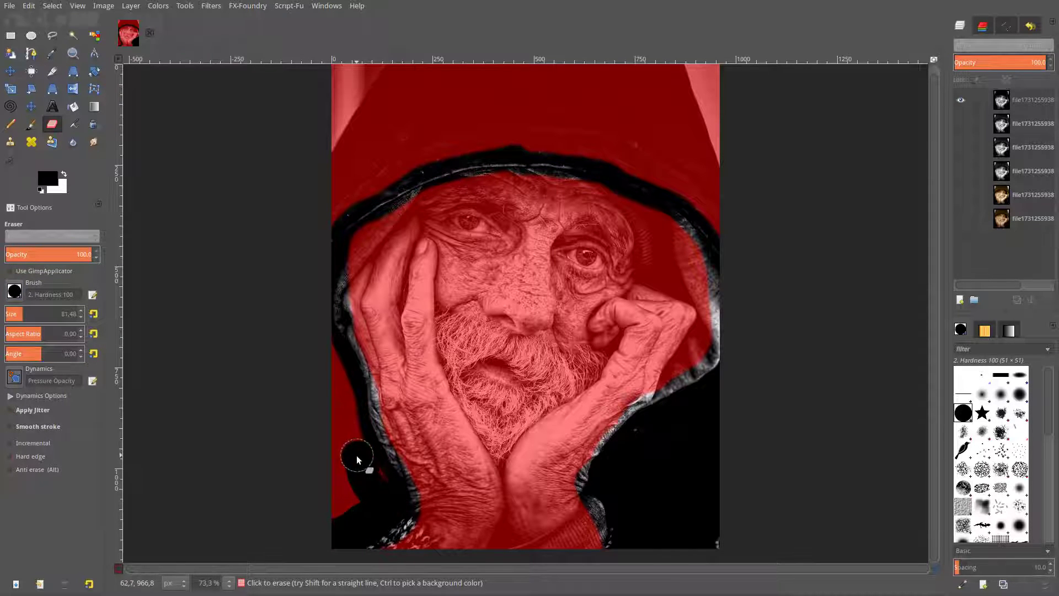
pyautogui.moveTo(323, 349); pyautogui.dragTo(352, 450)
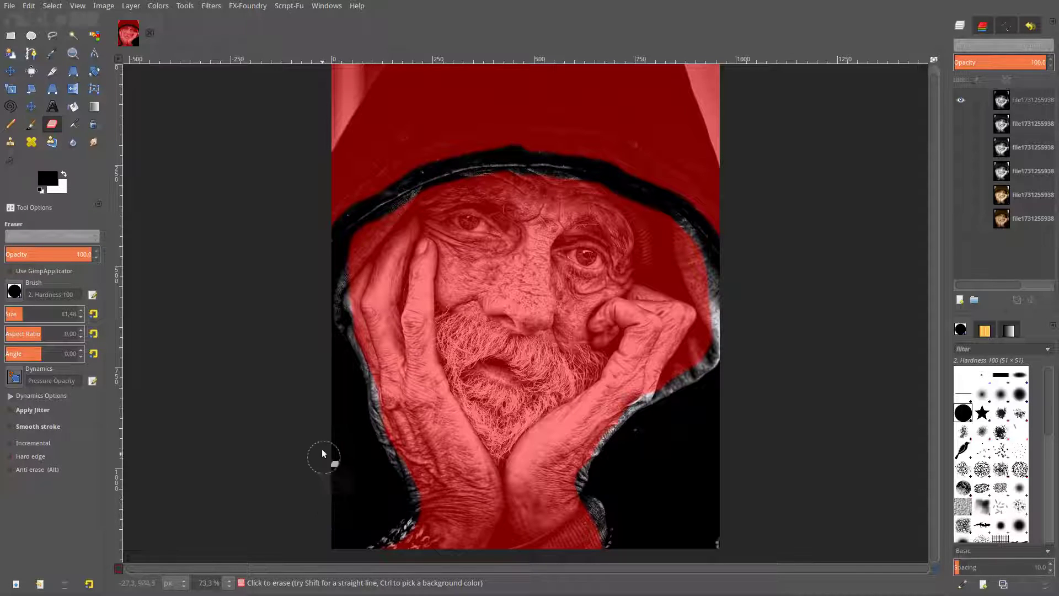
pyautogui.moveTo(340, 212)
pyautogui.mouseDown()
pyautogui.moveTo(340, 75)
pyautogui.moveTo(339, 174)
pyautogui.moveTo(498, 144)
pyautogui.moveTo(601, 148)
pyautogui.moveTo(655, 174)
pyautogui.moveTo(724, 231)
pyautogui.moveTo(693, 130)
pyautogui.moveTo(711, 153)
pyautogui.moveTo(716, 89)
pyautogui.moveTo(419, 68)
pyautogui.moveTo(475, 84)
pyautogui.moveTo(714, 87)
pyautogui.moveTo(353, 100)
pyautogui.moveTo(694, 117)
pyautogui.moveTo(561, 131)
pyautogui.moveTo(328, 125)
pyautogui.moveTo(449, 150)
pyautogui.moveTo(407, 140)
pyautogui.moveTo(707, 164)
pyautogui.moveTo(656, 148)
pyautogui.moveTo(696, 131)
pyautogui.mouseUp()
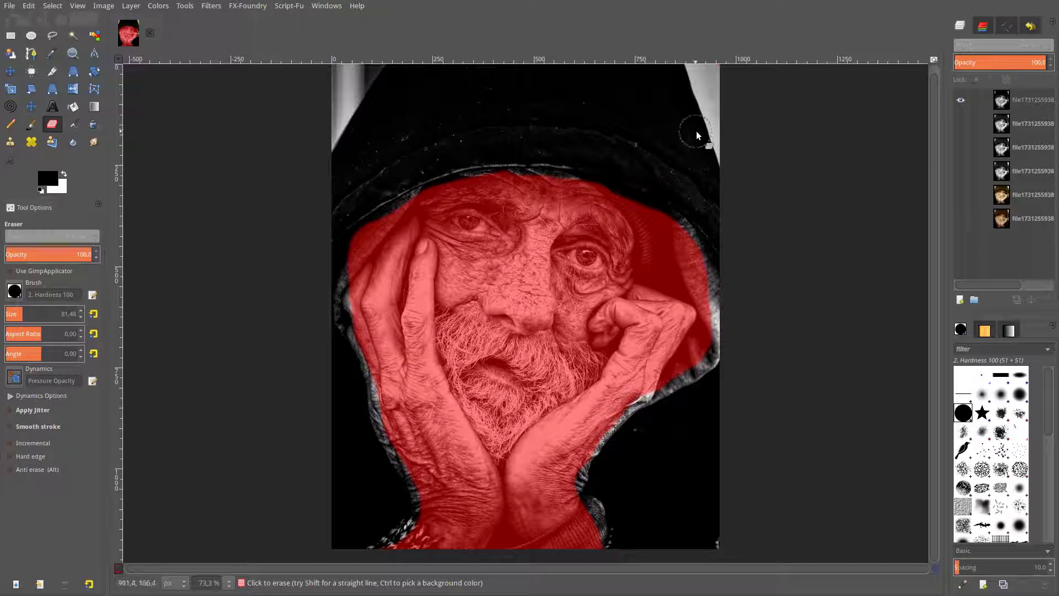
pyautogui.click(119, 565)
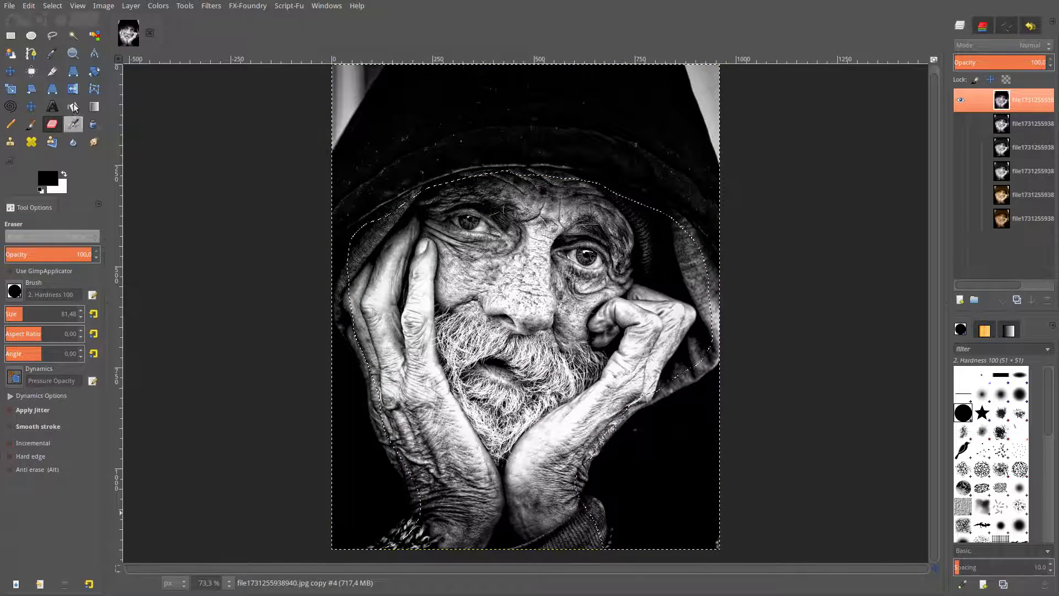
# With the Move tool active, feather the selection by 5 px and invert it
pyautogui.click(10, 70)
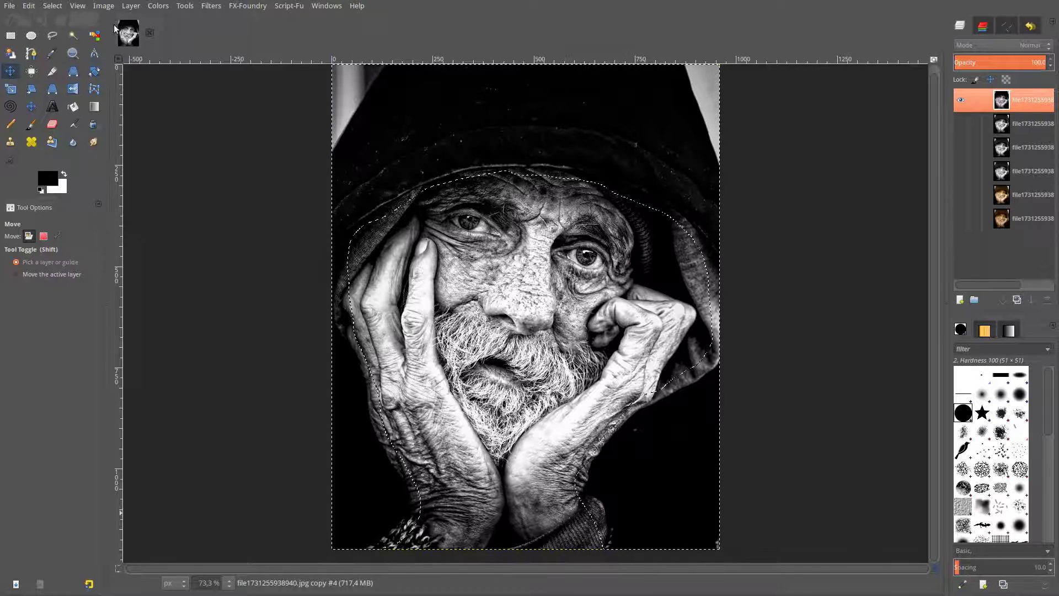
pyautogui.click(53, 7)
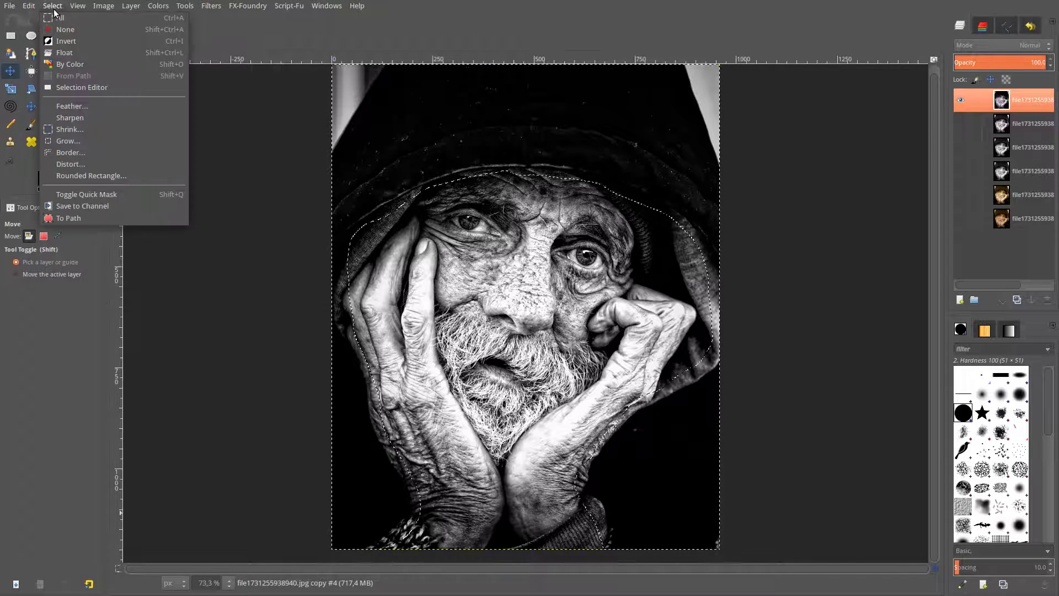
pyautogui.click(72, 106)
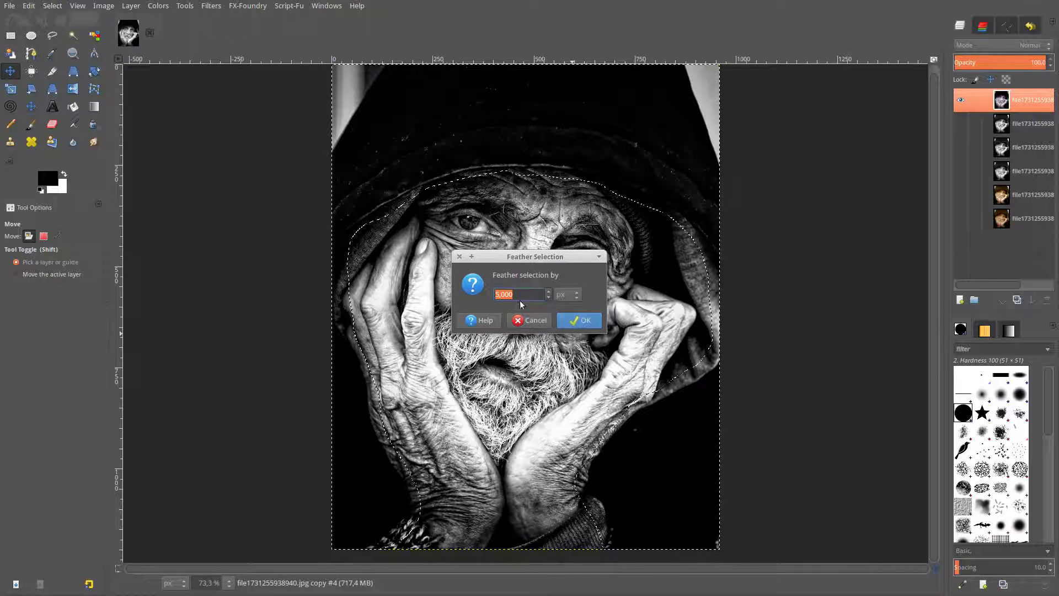
pyautogui.click(570, 319)
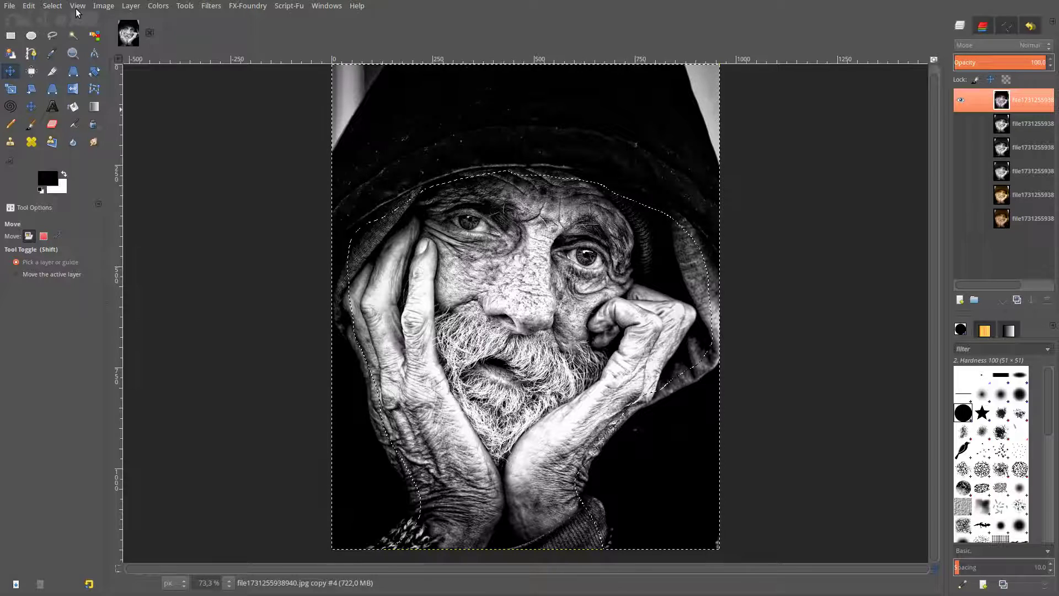
pyautogui.click(56, 8)
pyautogui.click(64, 41)
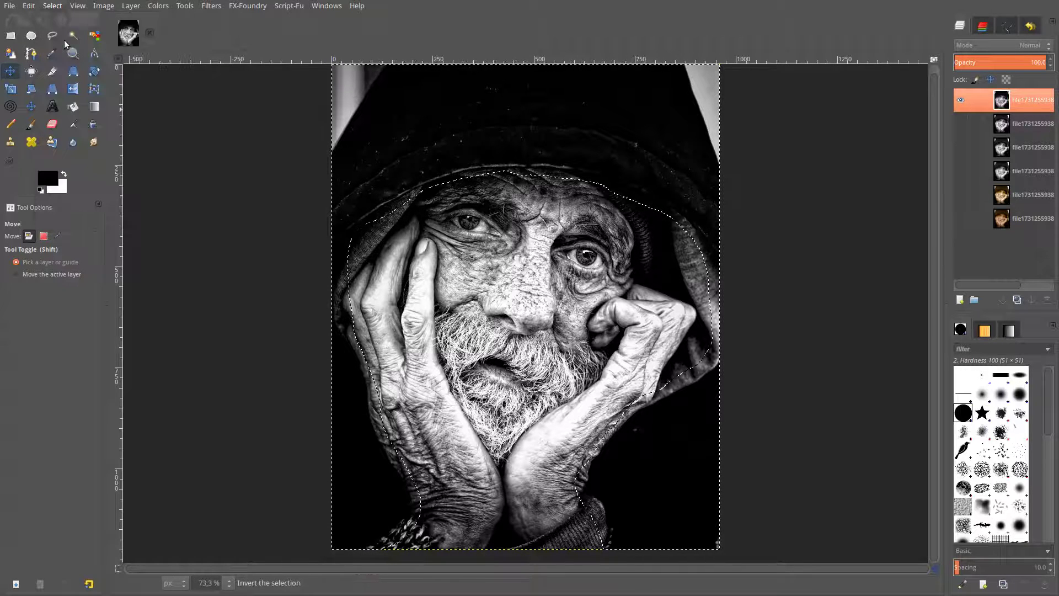
# Browse G'MIC's Testing > Gentlemanbeggar filters, close without applying, and undo the selection inversion
pyautogui.click(211, 5)
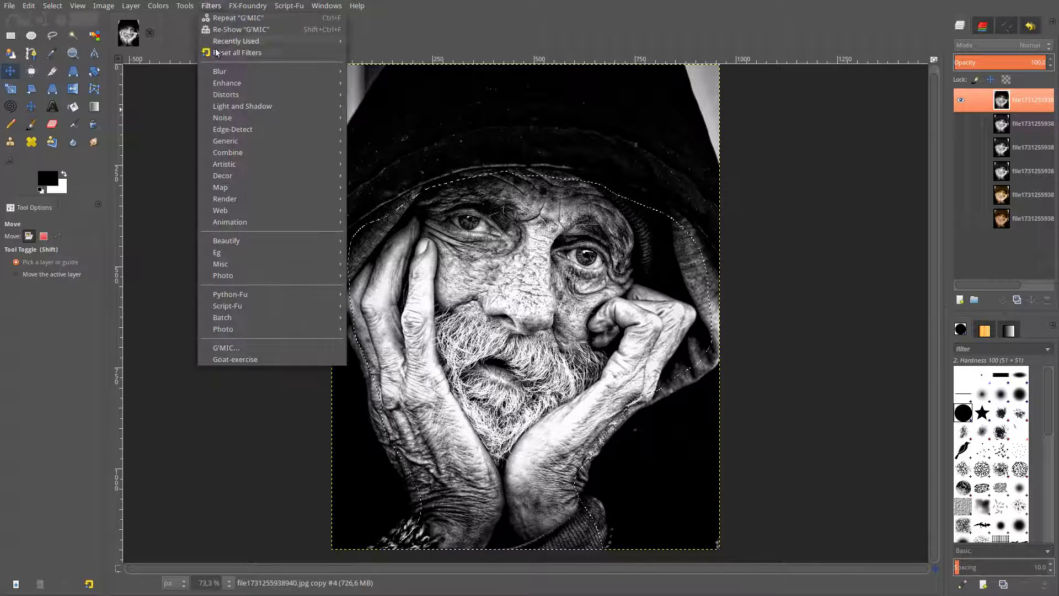
pyautogui.click(234, 34)
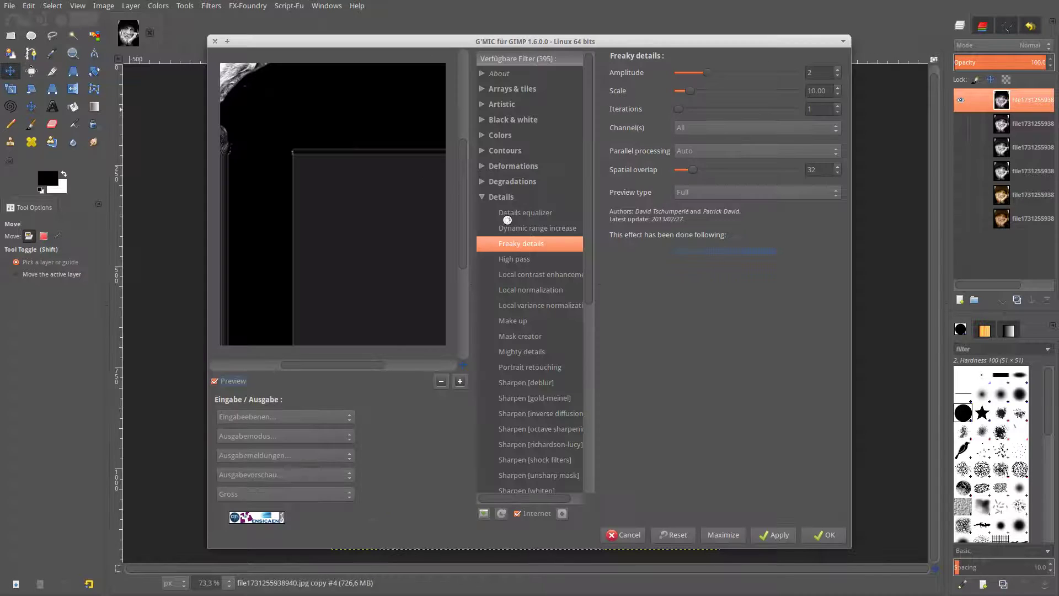
pyautogui.click(479, 197)
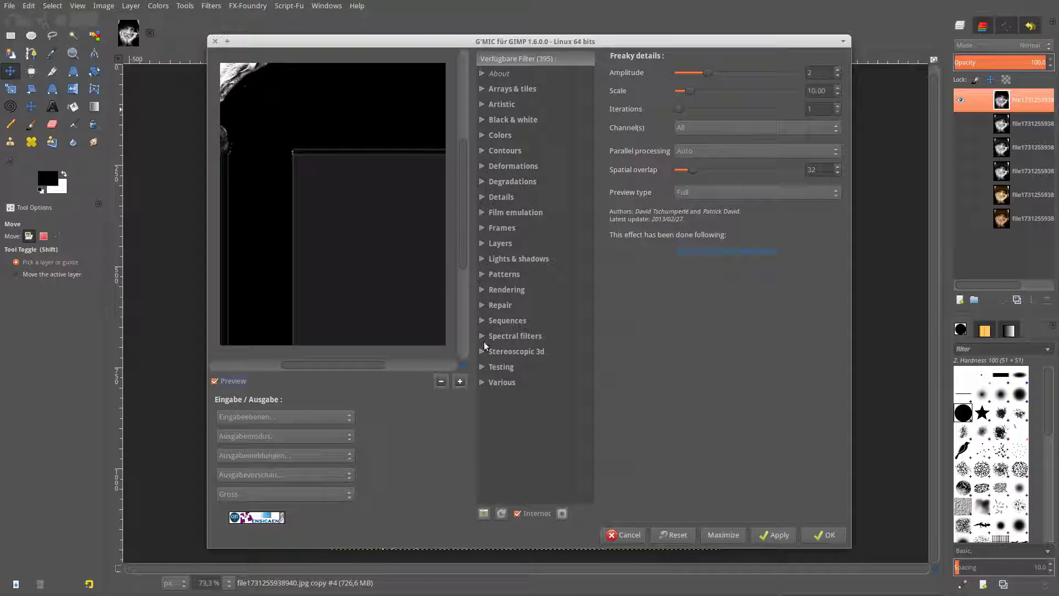
pyautogui.click(484, 366)
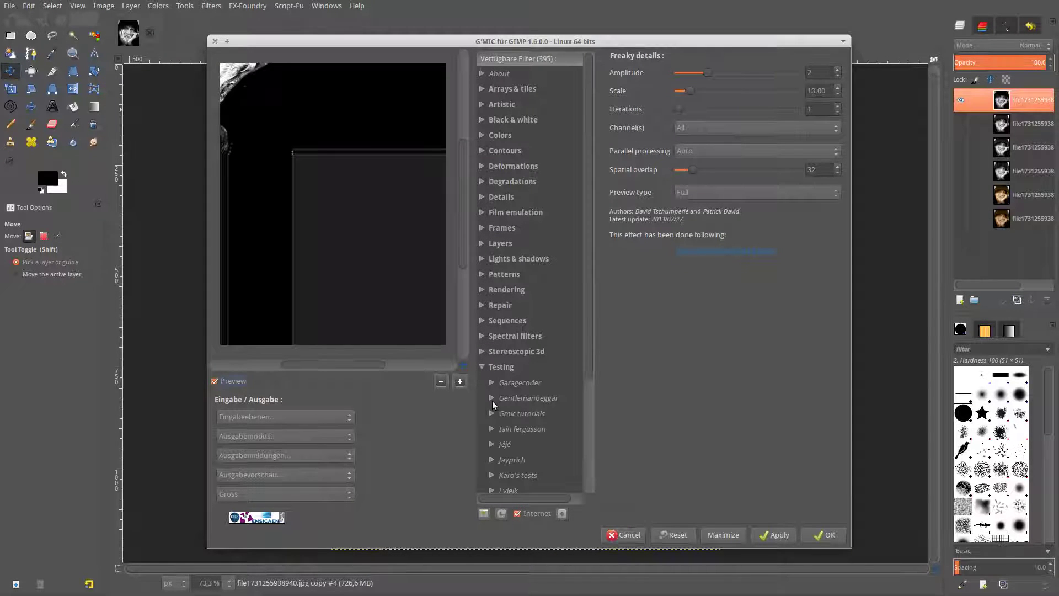
pyautogui.click(491, 398)
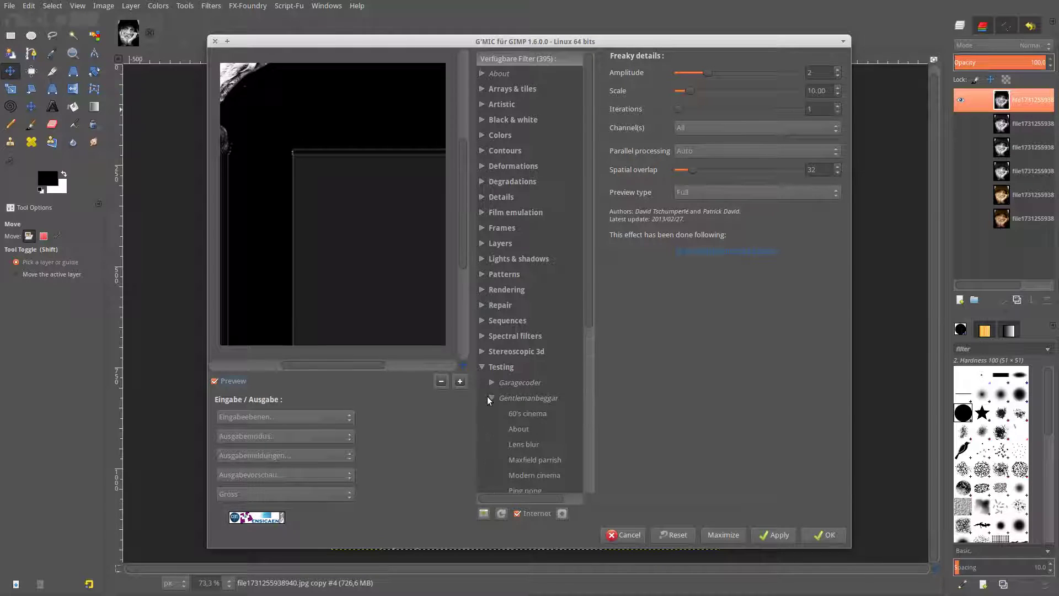
pyautogui.click(441, 380)
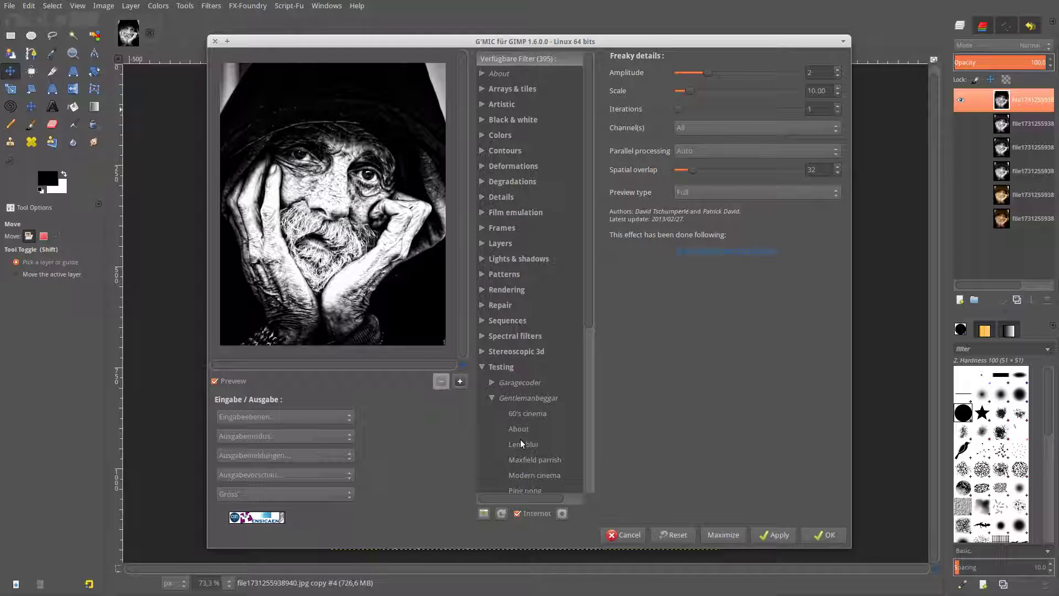
pyautogui.scroll(-1, 522, 441)
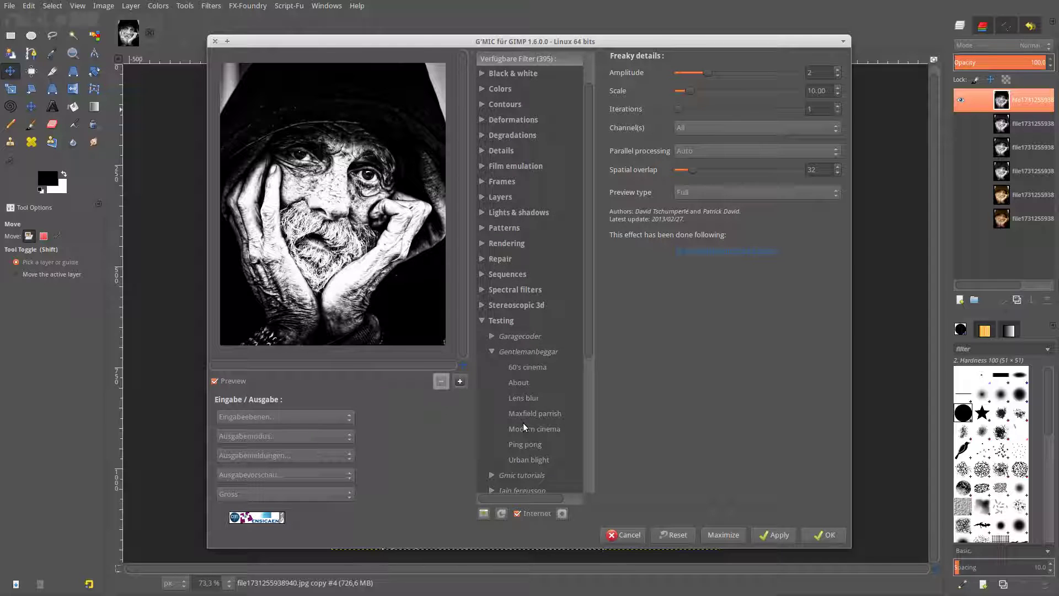
pyautogui.click(624, 534)
pyautogui.click(30, 6)
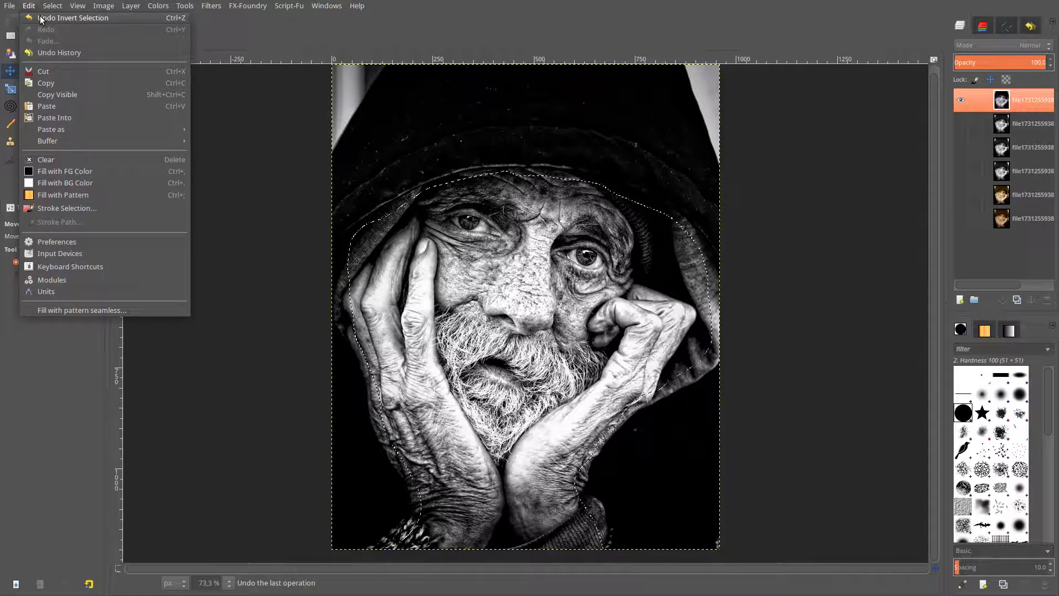
pyautogui.click(39, 18)
# Reopen G'MIC with Details collapsed and Testing > Gentlemanbeggar expanded, showing entries like 60's cinema
pyautogui.click(210, 6)
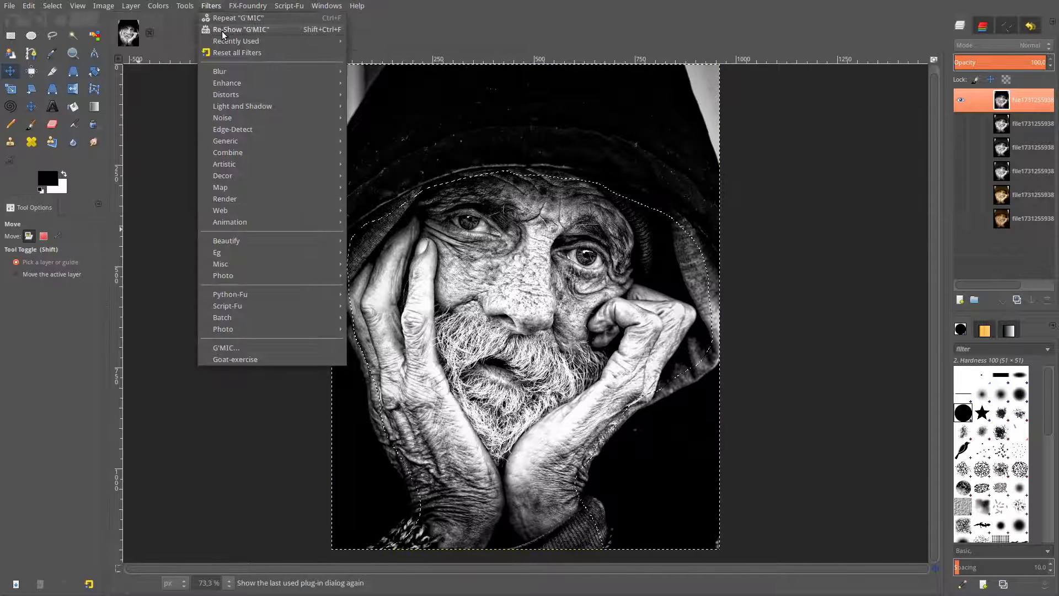
pyautogui.click(223, 30)
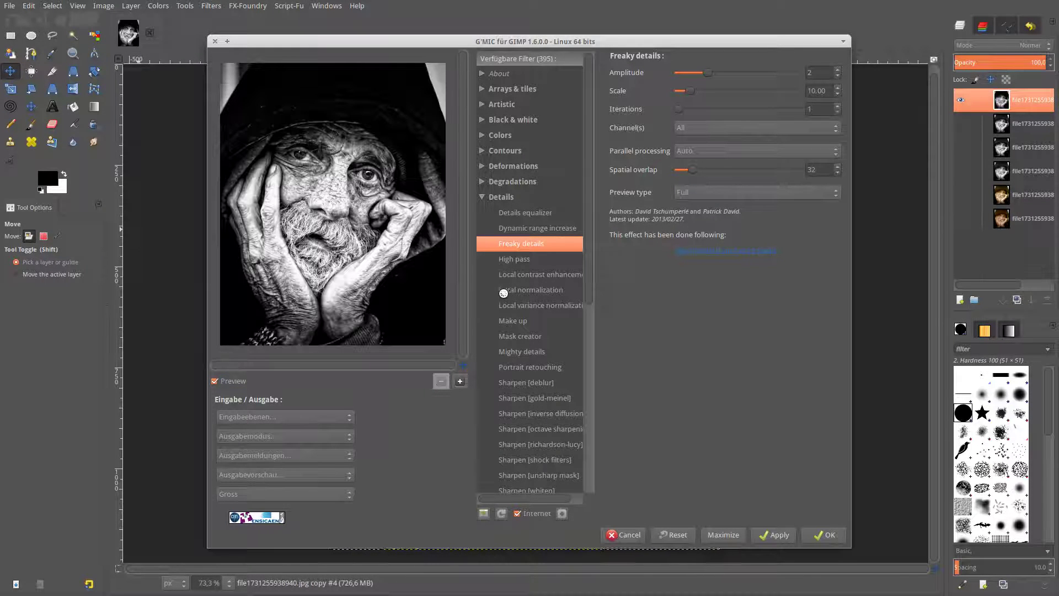
pyautogui.scroll(-5, 508, 309)
pyautogui.scroll(-1, 514, 341)
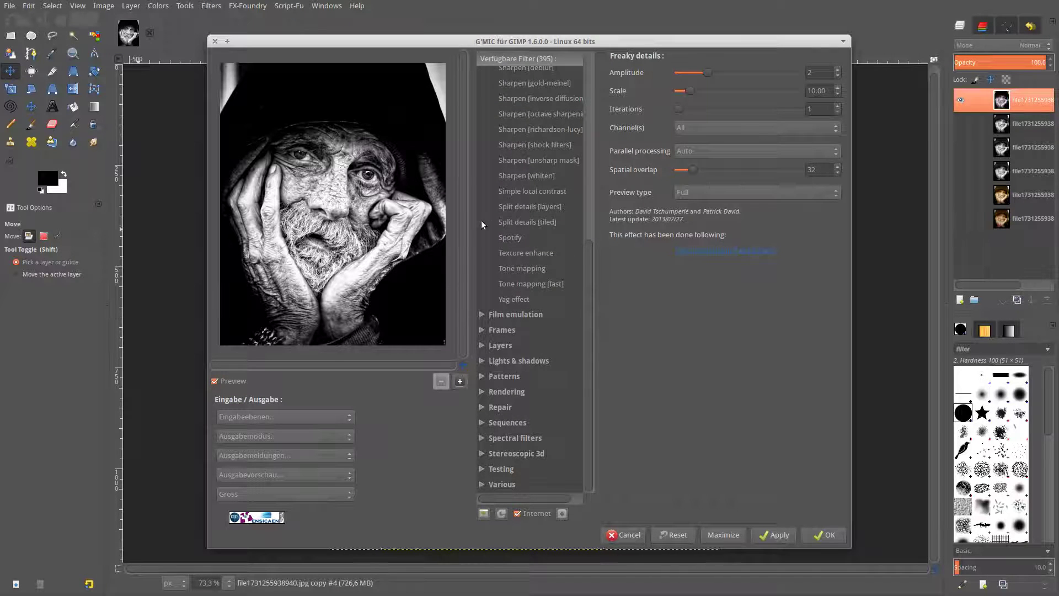
pyautogui.scroll(3, 481, 221)
pyautogui.scroll(3, 492, 168)
pyautogui.click(484, 117)
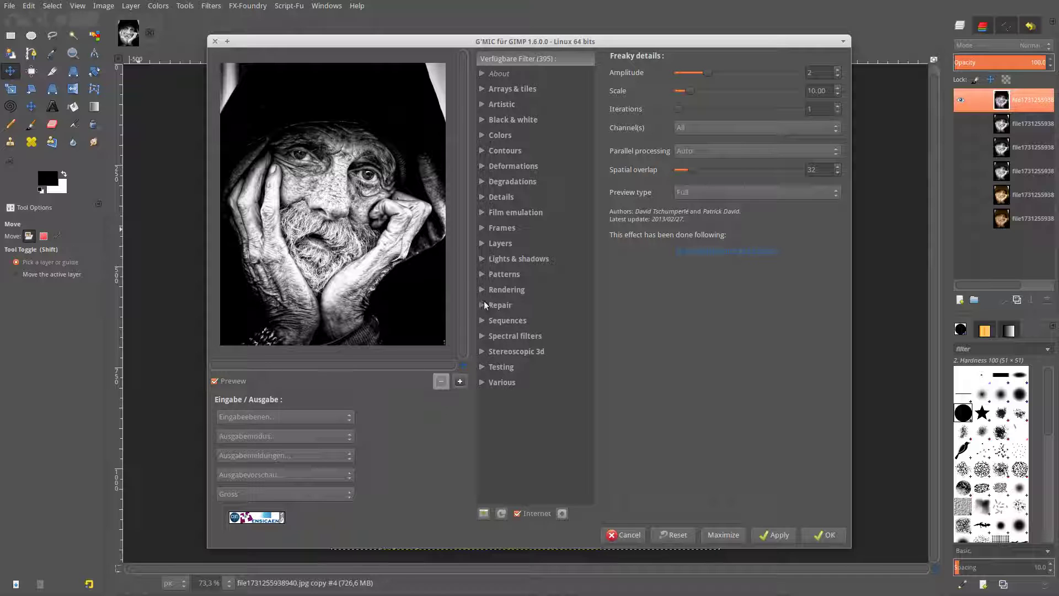
pyautogui.click(482, 367)
pyautogui.click(508, 399)
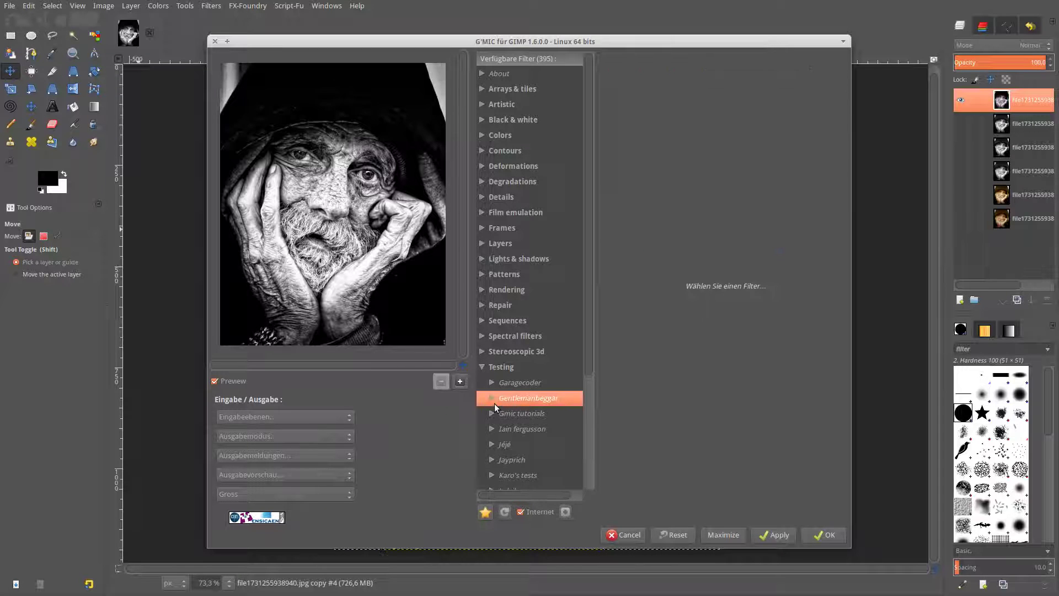
pyautogui.scroll(-2, 507, 417)
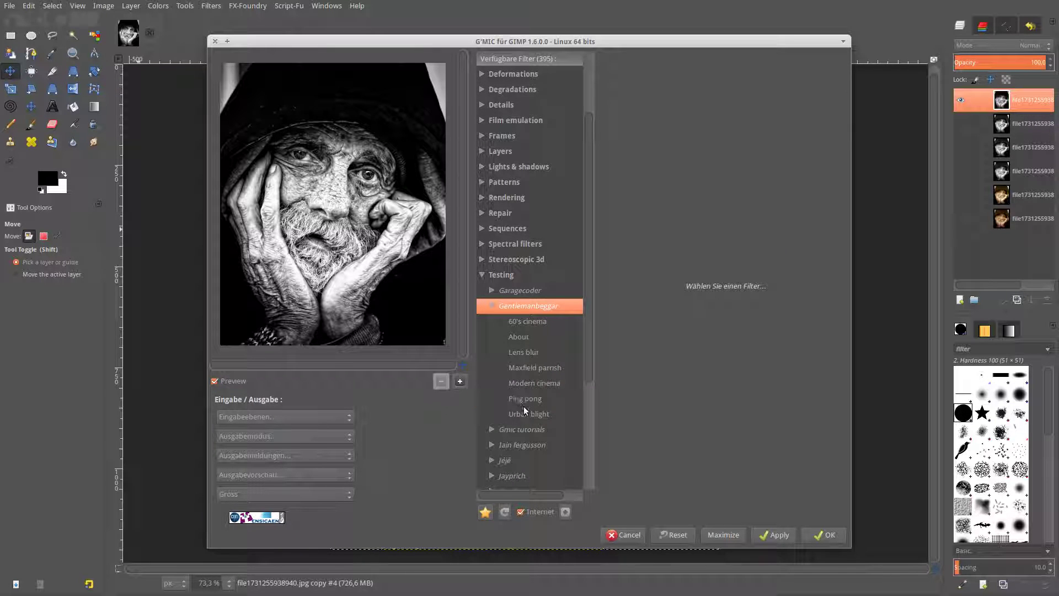
# Apply G'MIC Lens blur to the selected face with Bokeh 0.00 and Amplitude 5.00
pyautogui.click(527, 355)
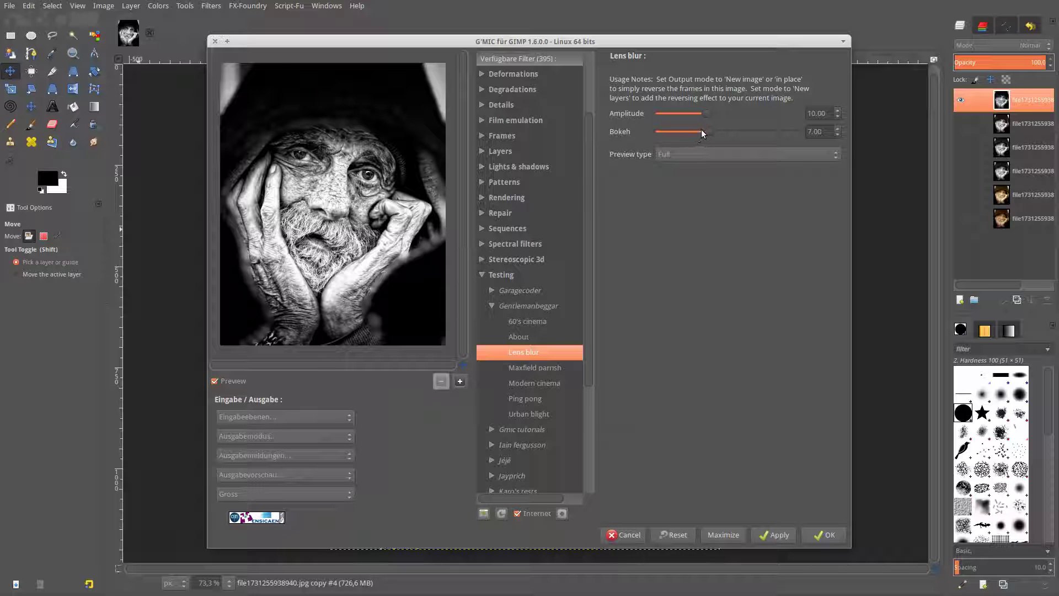
pyautogui.moveTo(702, 132); pyautogui.dragTo(597, 137)
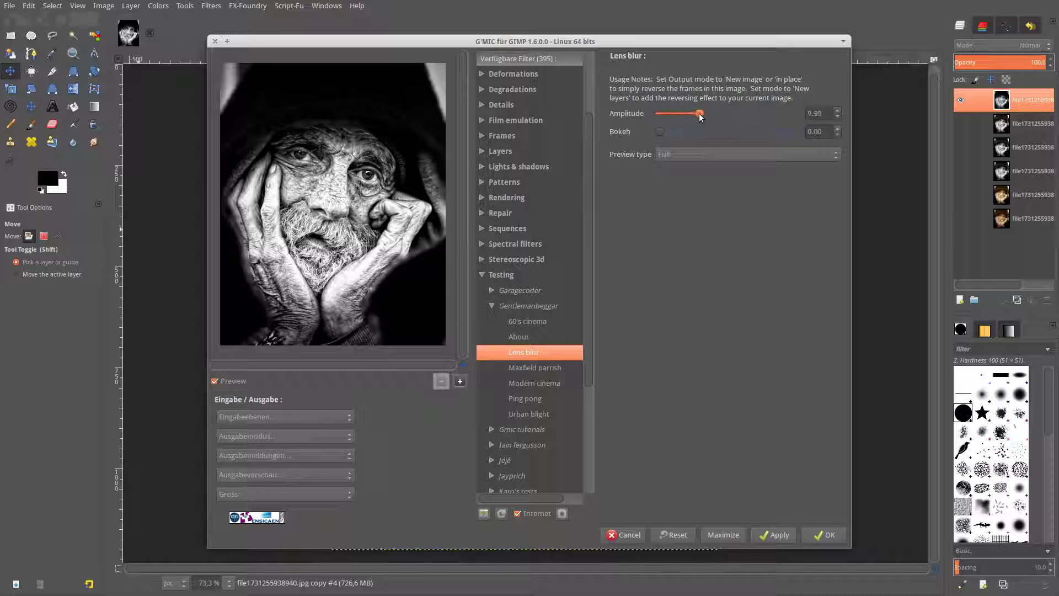
pyautogui.moveTo(706, 113); pyautogui.dragTo(678, 117)
pyautogui.moveTo(664, 113); pyautogui.dragTo(661, 113)
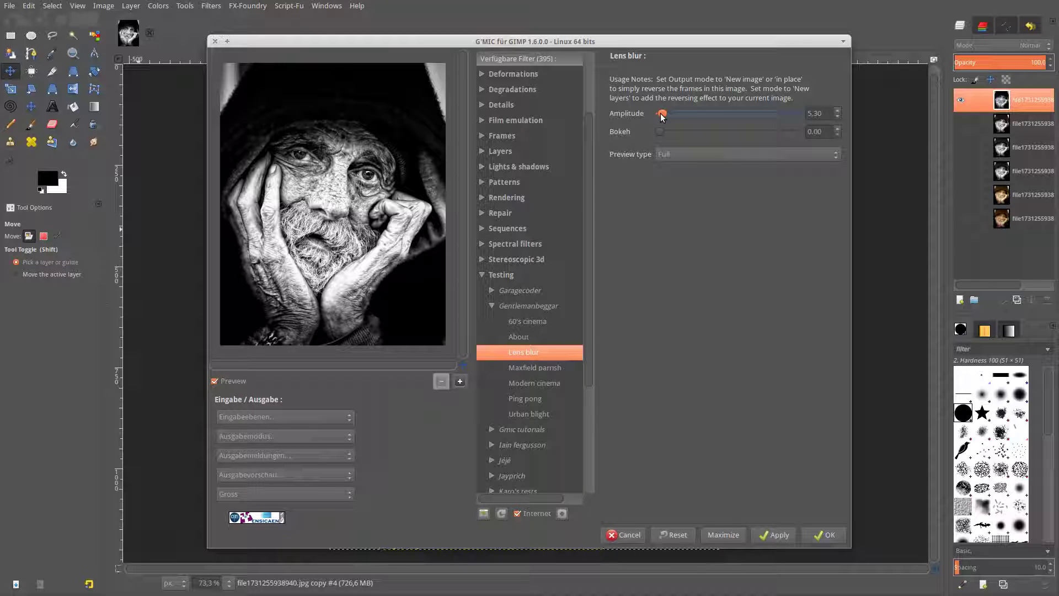
pyautogui.moveTo(661, 114); pyautogui.dragTo(659, 114)
pyautogui.click(837, 117)
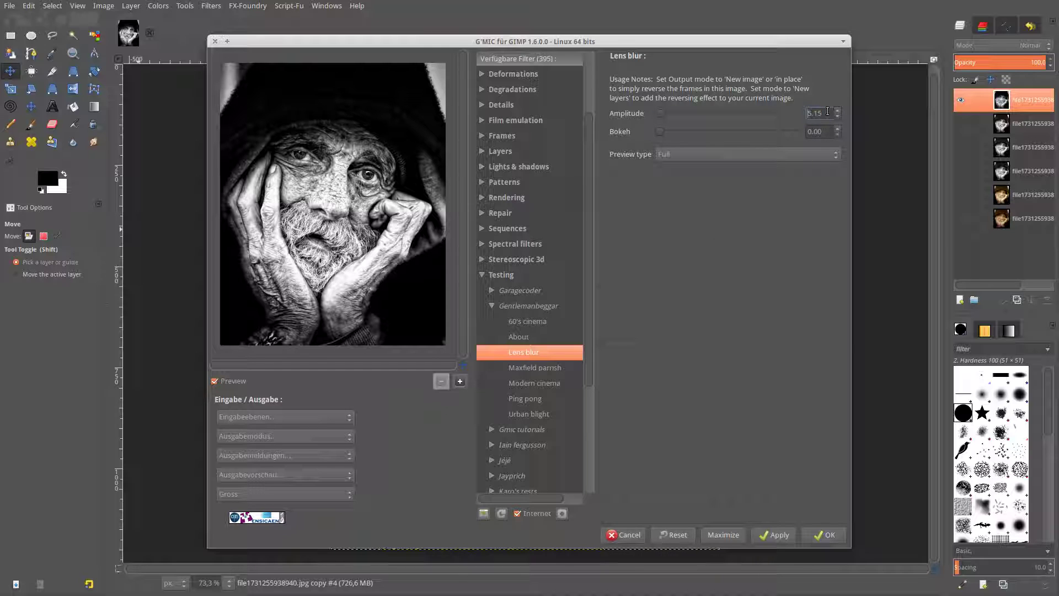
pyautogui.click(816, 538)
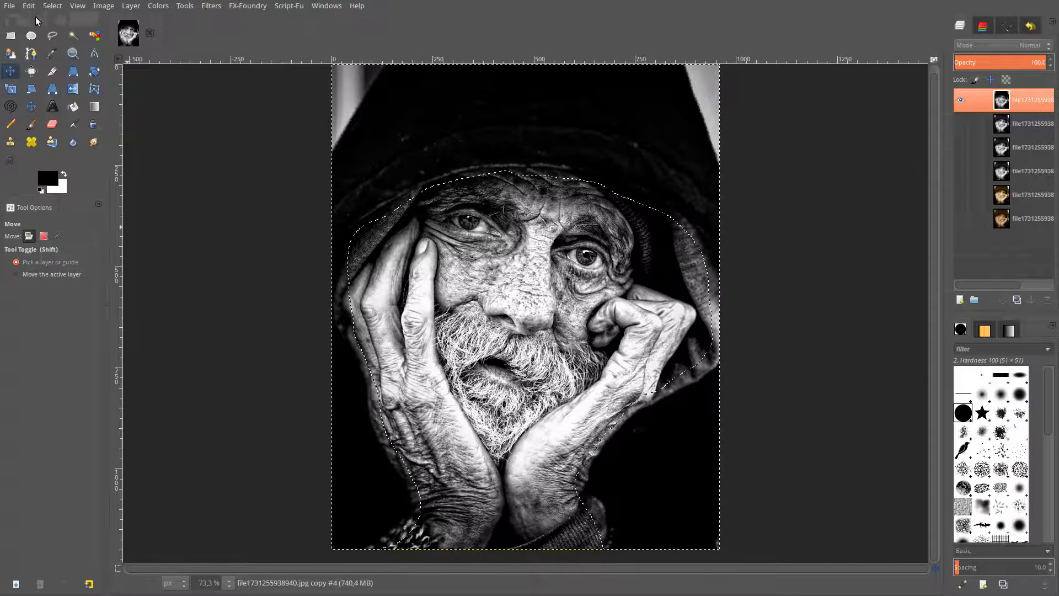
# Remove the face selection and apply Levels with black input 5.01 and gamma about 1.09
pyautogui.click(51, 8)
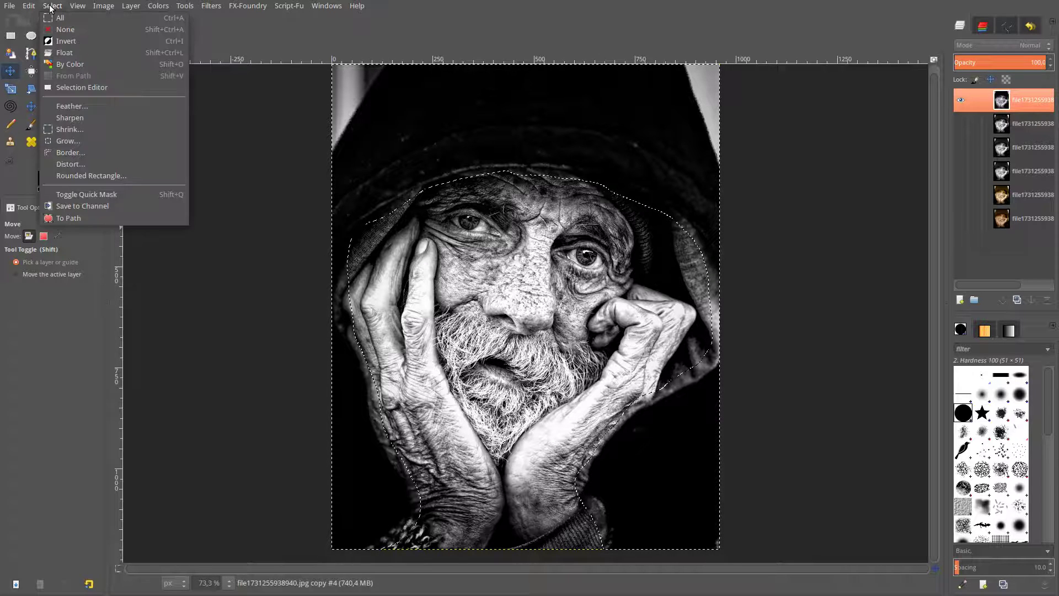
pyautogui.click(53, 29)
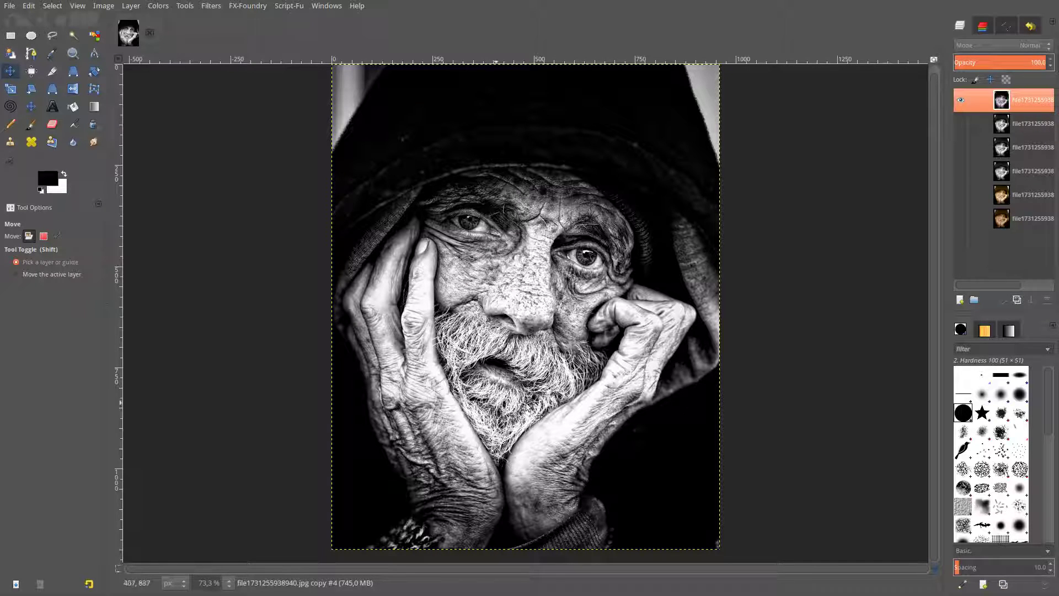
pyautogui.click(159, 8)
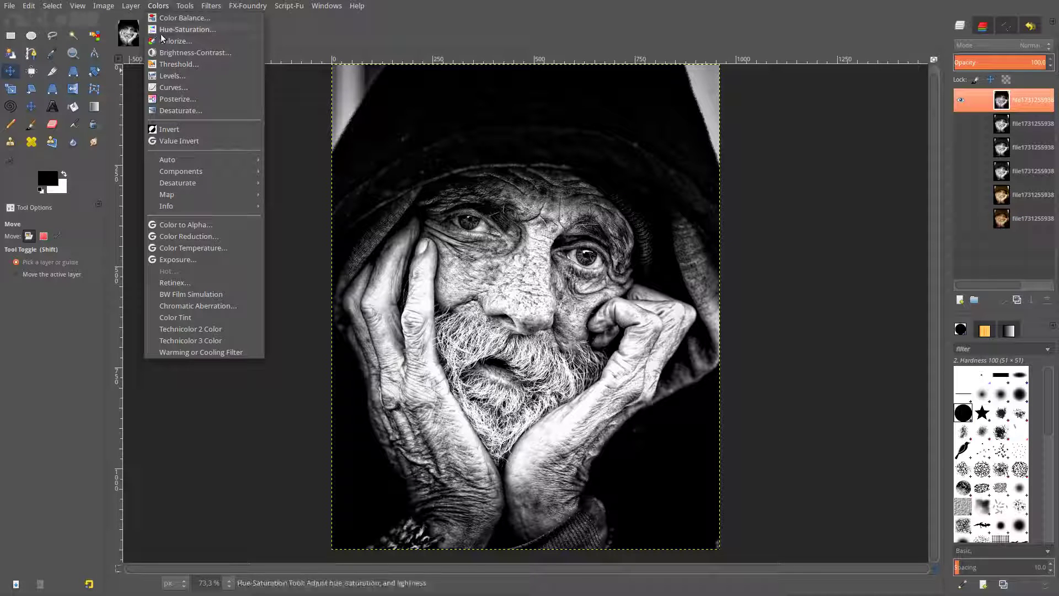
pyautogui.click(171, 76)
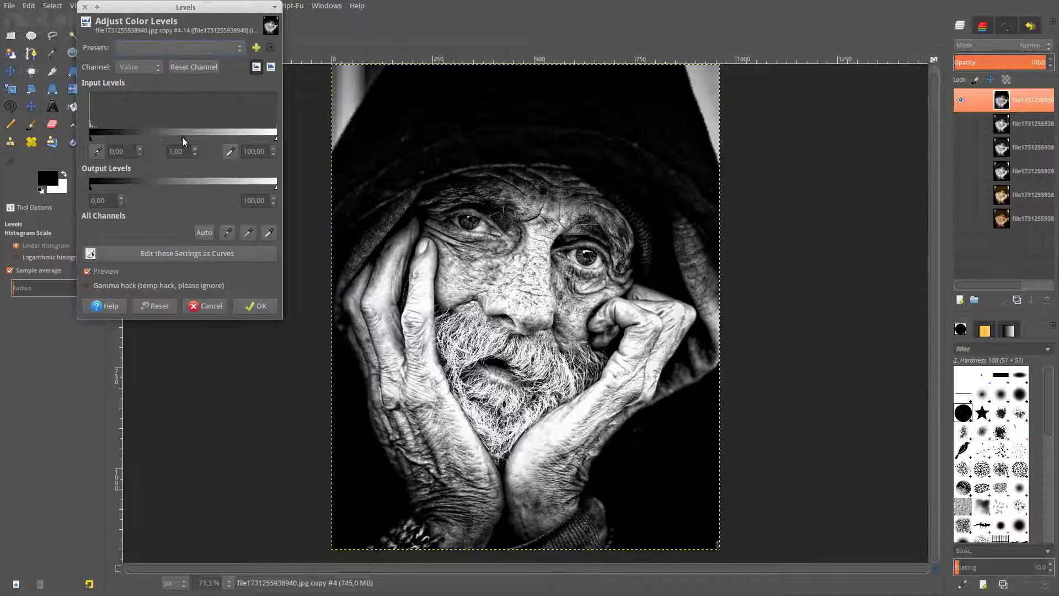
pyautogui.moveTo(95, 141); pyautogui.dragTo(99, 139)
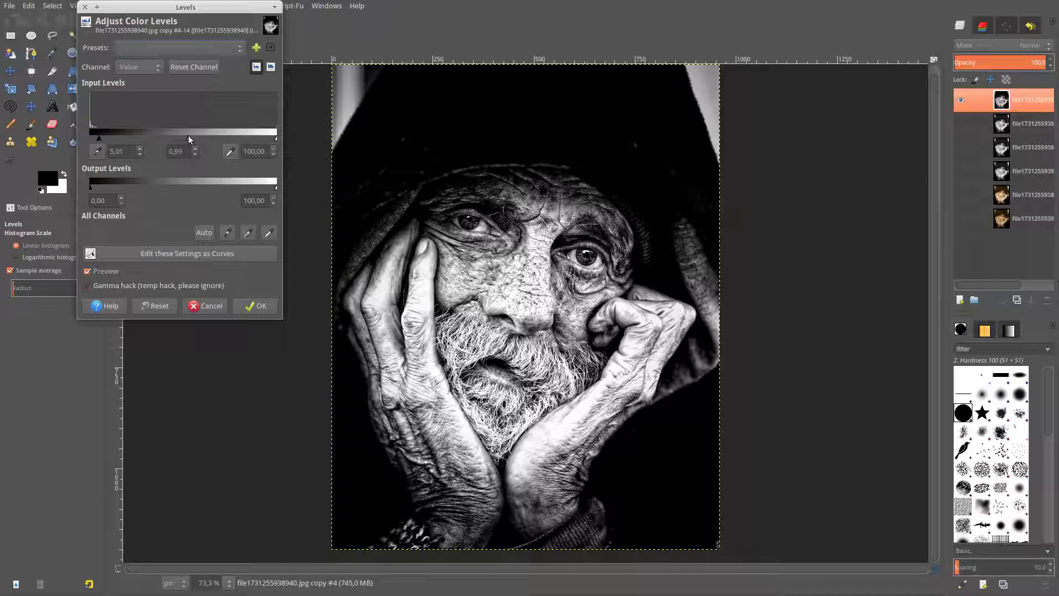
pyautogui.moveTo(189, 139); pyautogui.dragTo(185, 144)
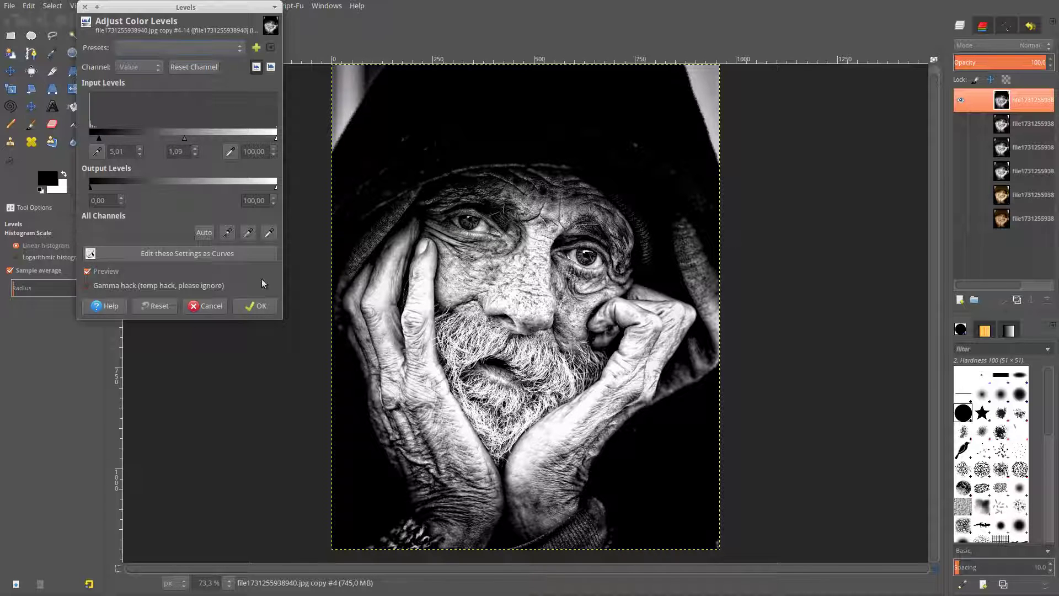
pyautogui.click(255, 305)
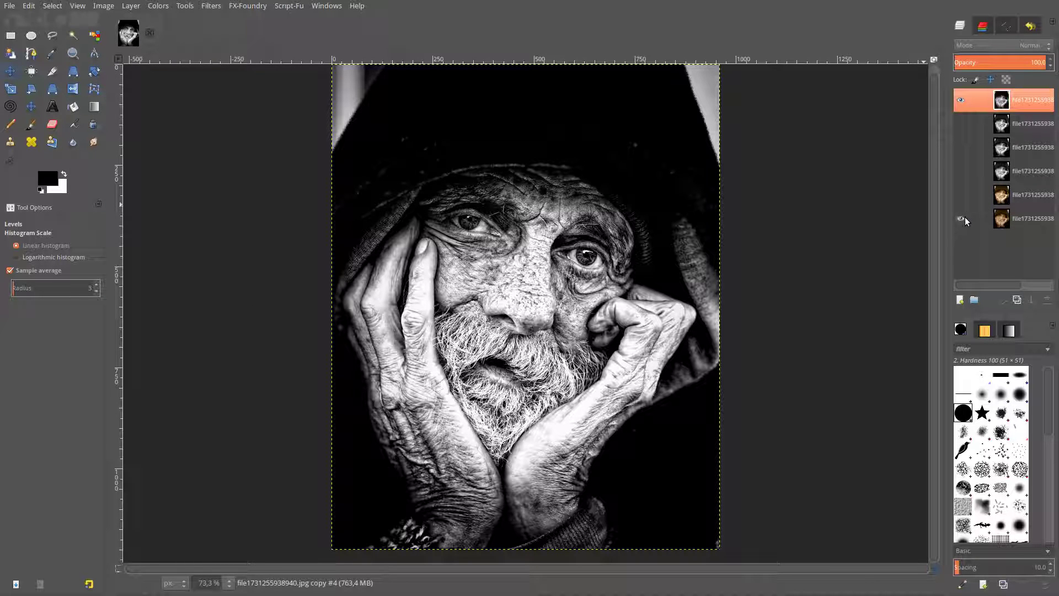
# Duplicate the bottom sepia original layer and hide the original
pyautogui.click(960, 97)
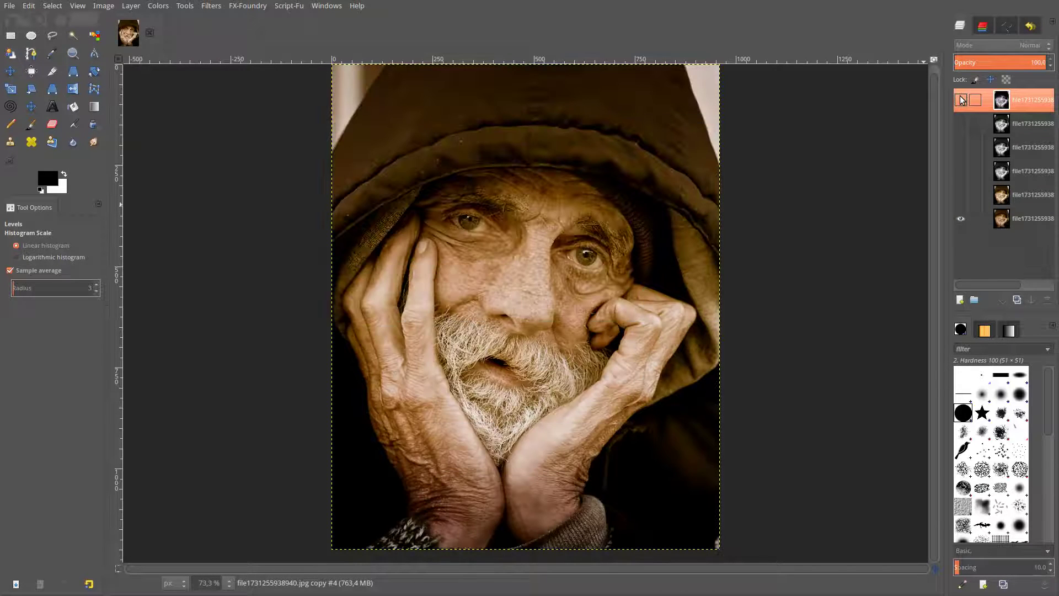
pyautogui.click(961, 98)
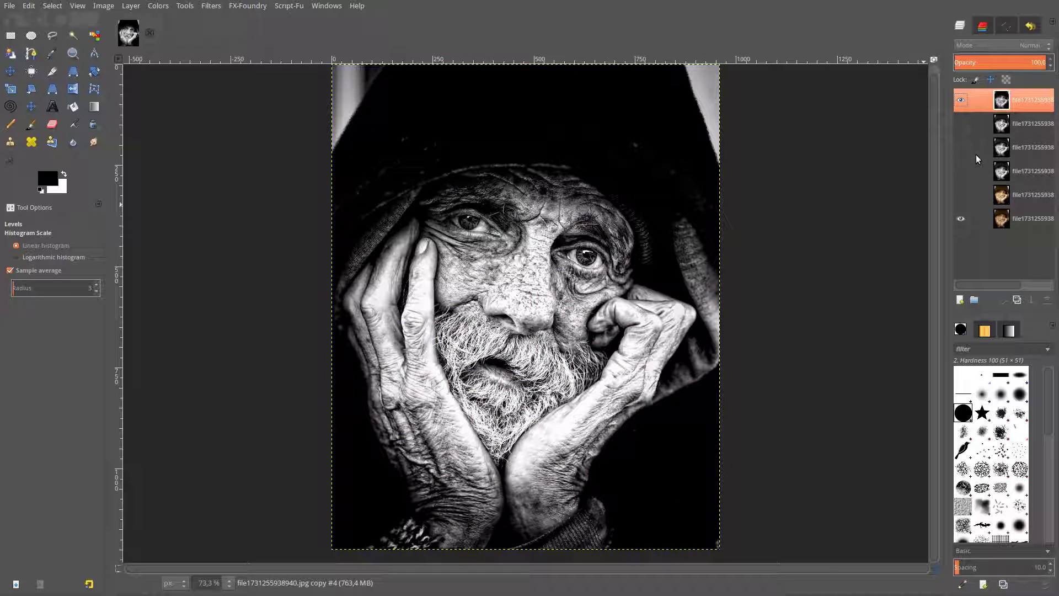
pyautogui.click(1002, 220)
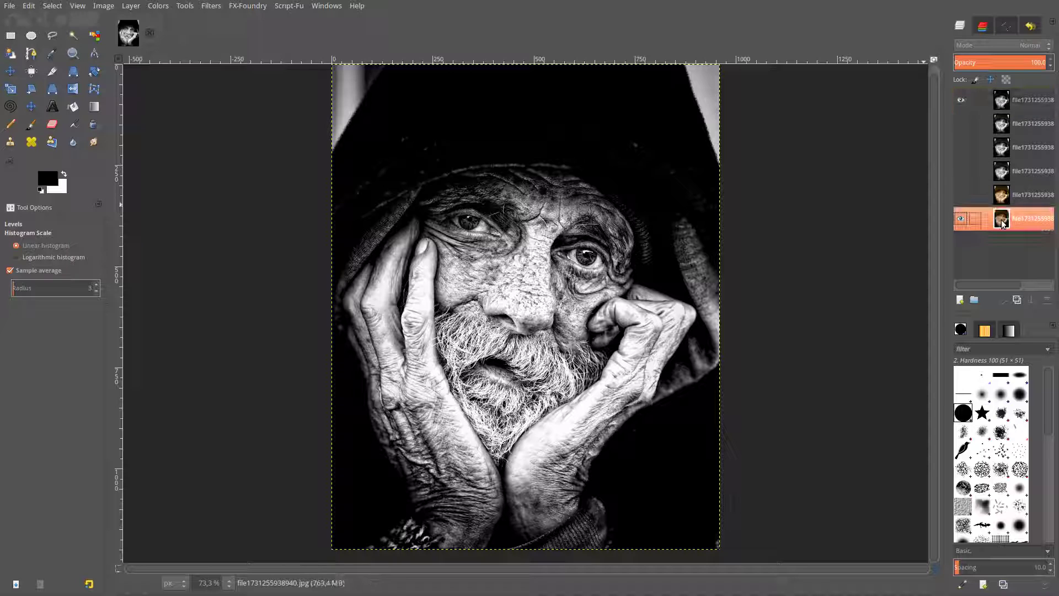
pyautogui.click(1016, 301)
pyautogui.click(961, 242)
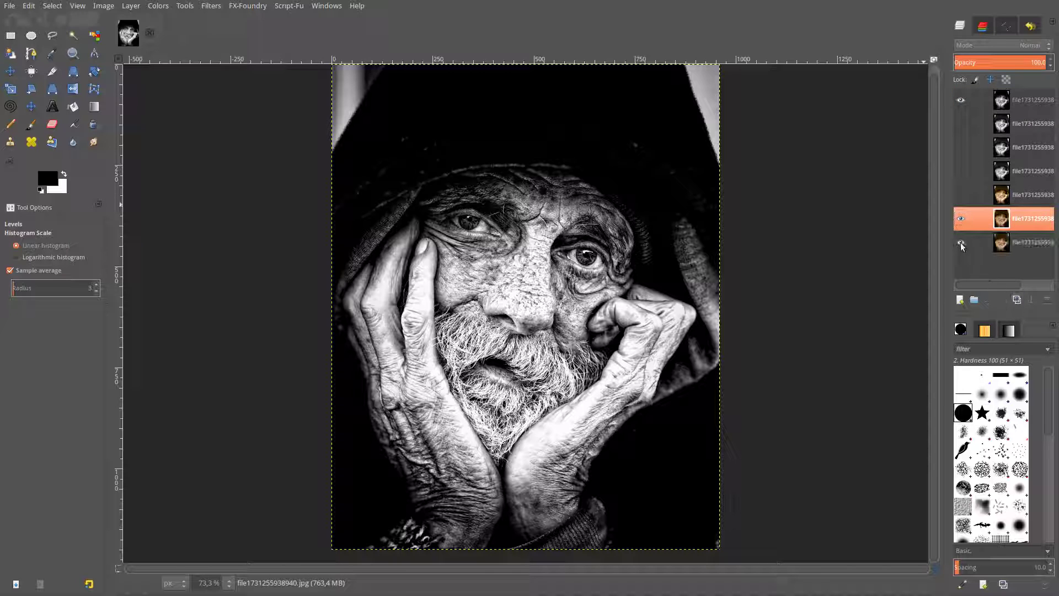
# Move the sepia copy just below the top layer and remove the top layer's alpha channel
pyautogui.click(988, 300)
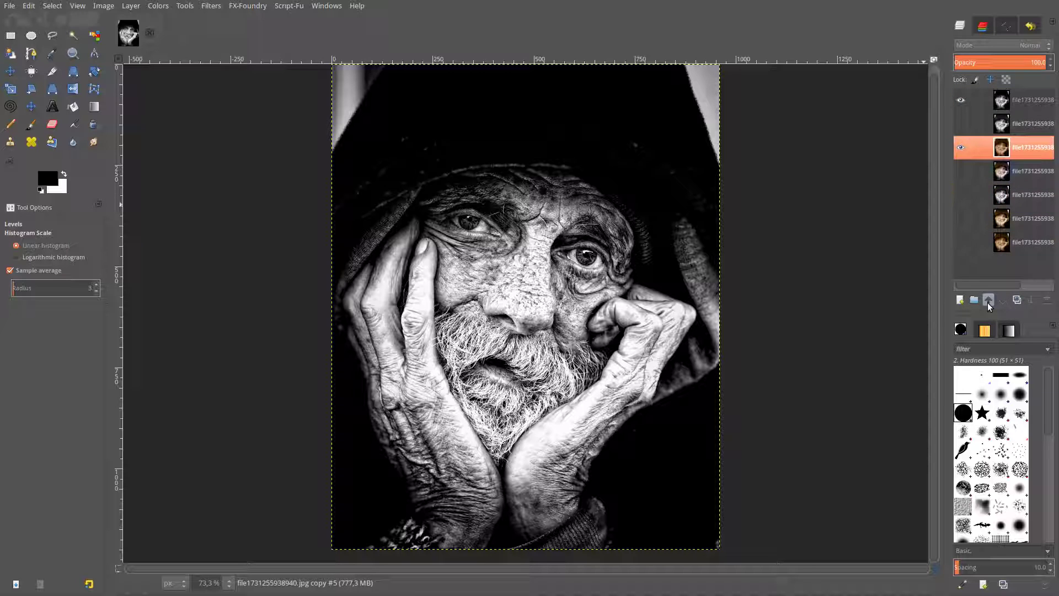
pyautogui.click(988, 302)
pyautogui.moveTo(1001, 123); pyautogui.dragTo(1003, 99)
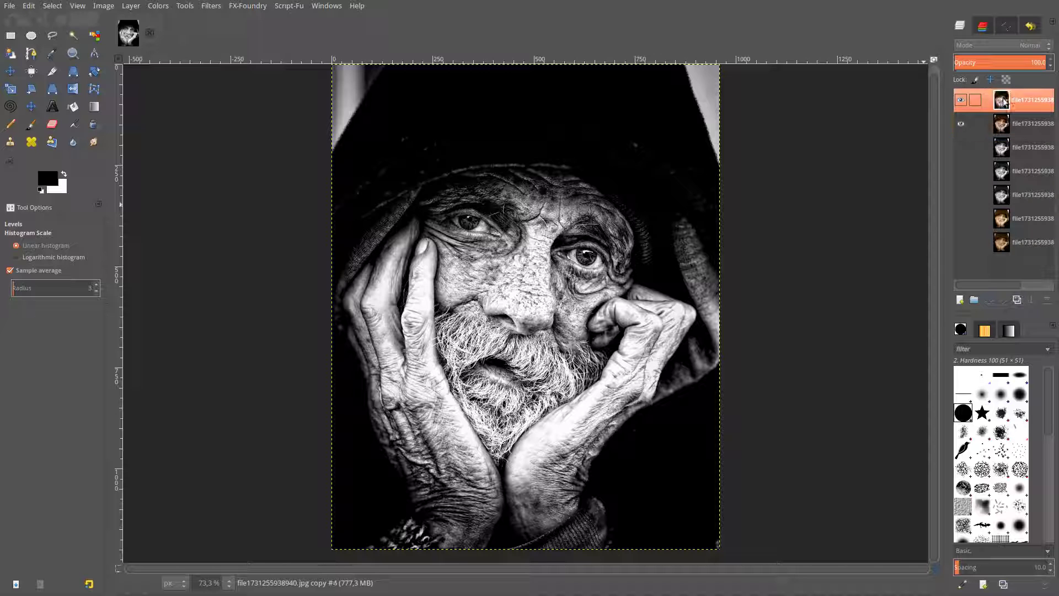
pyautogui.rightClick(1004, 101)
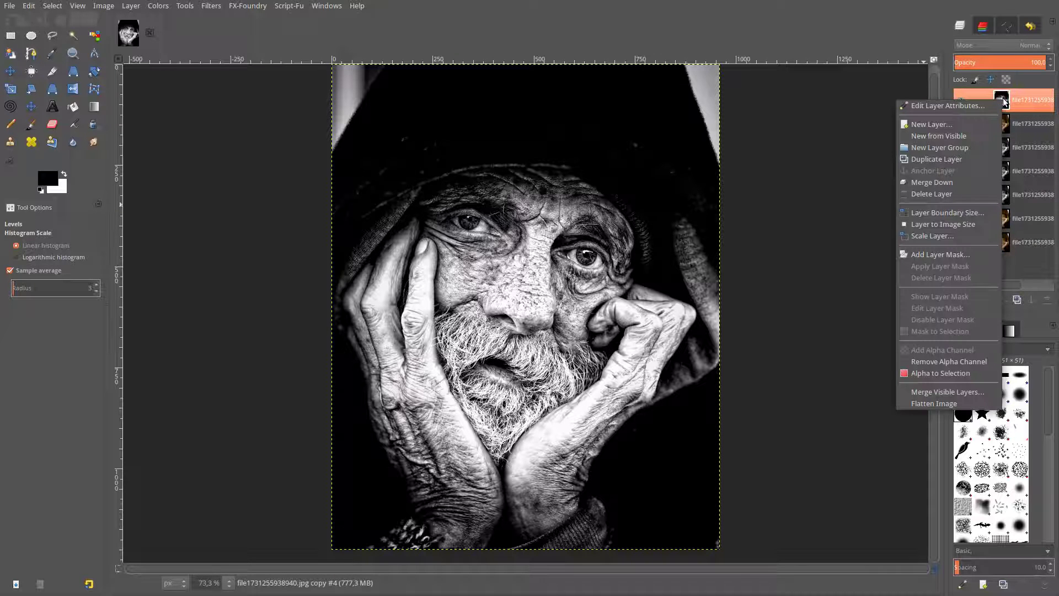
pyautogui.click(948, 360)
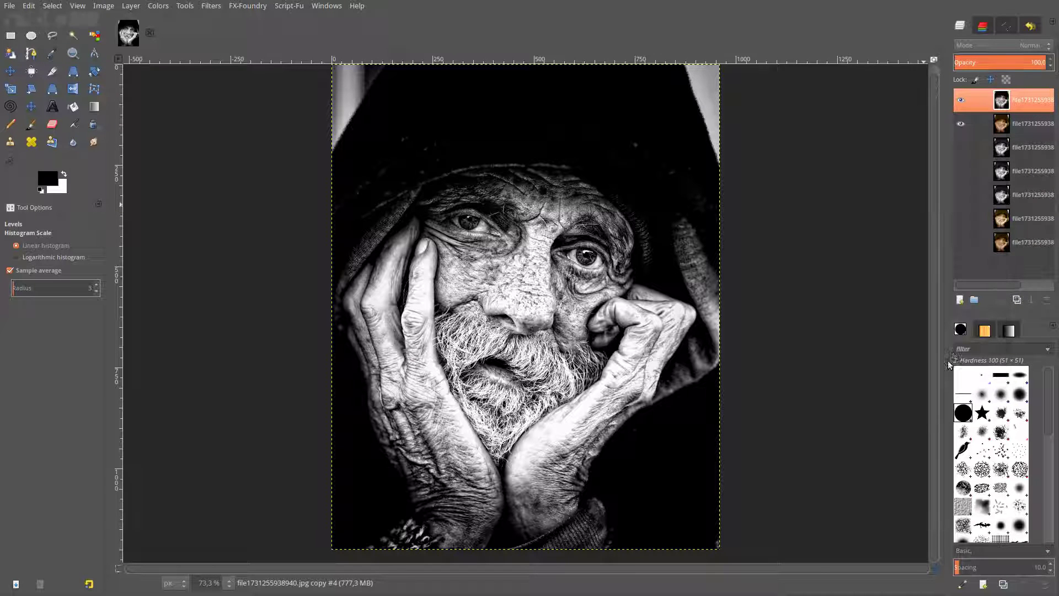
pyautogui.click(206, 7)
pyautogui.click(216, 29)
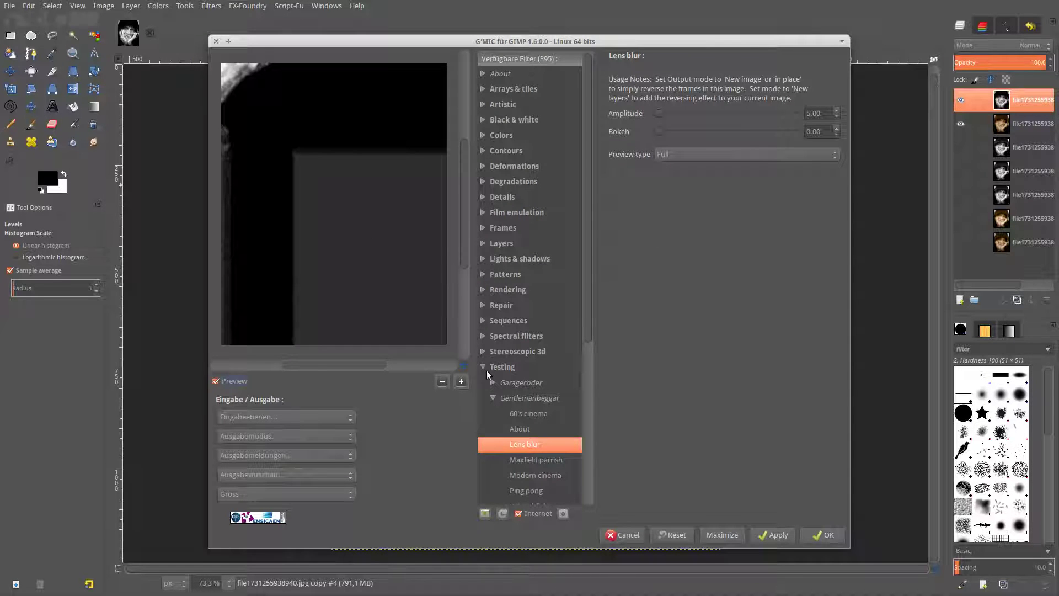
# Run G'MIC Layers to tiles with input 'Alle sichtbaren (absteigend)' to build the comparison layer
pyautogui.click(483, 367)
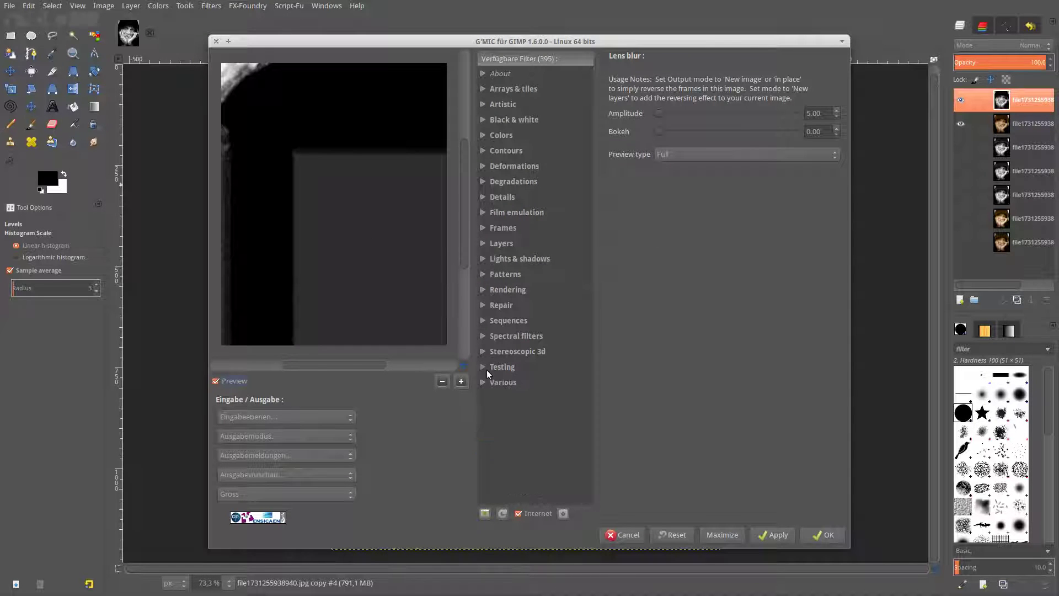
pyautogui.click(482, 243)
pyautogui.click(442, 381)
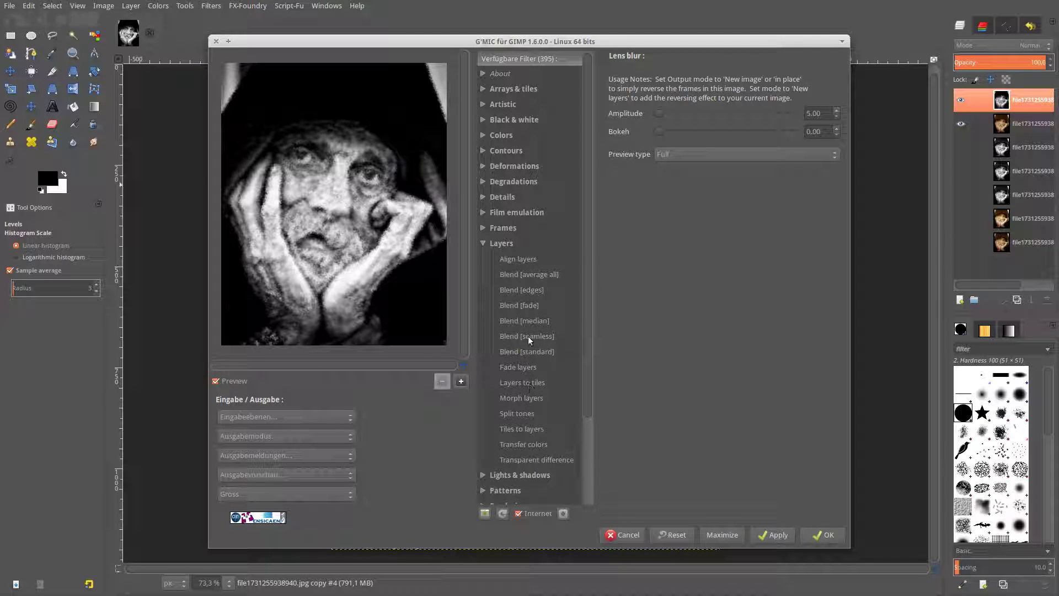
pyautogui.click(518, 383)
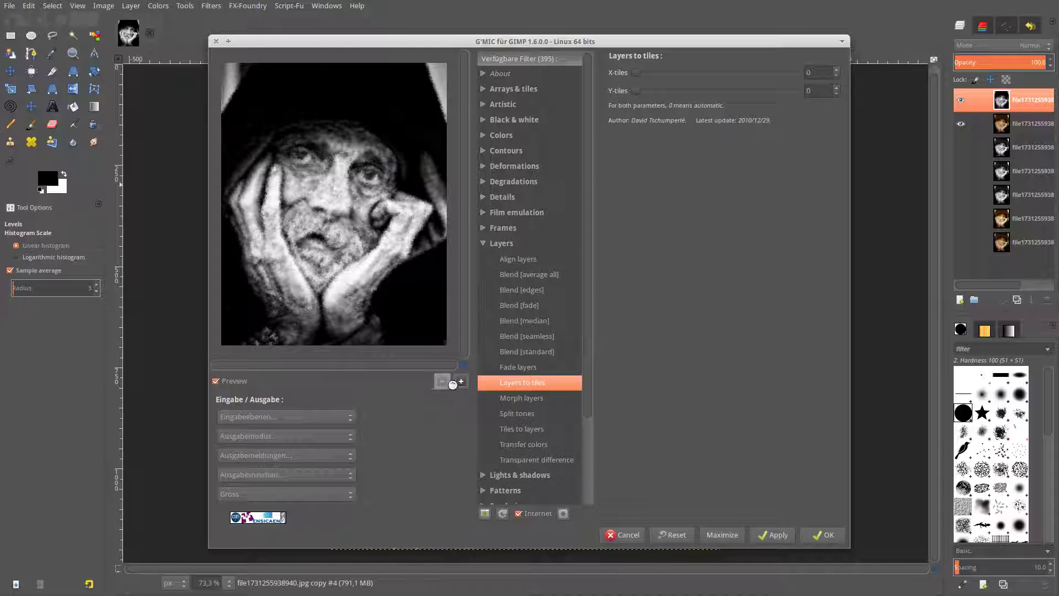
pyautogui.click(268, 415)
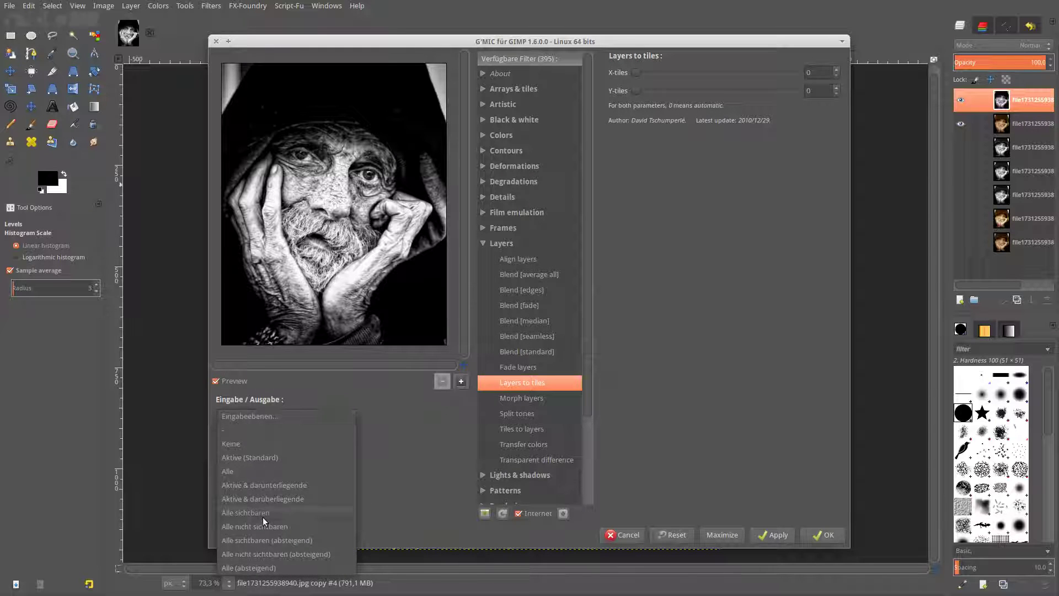
pyautogui.click(262, 540)
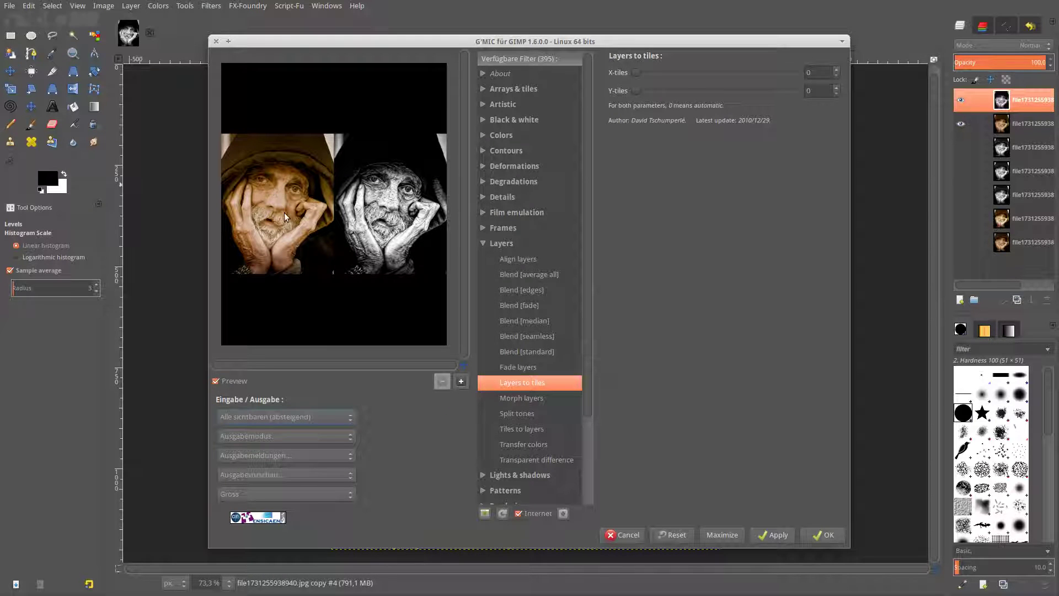
pyautogui.click(828, 533)
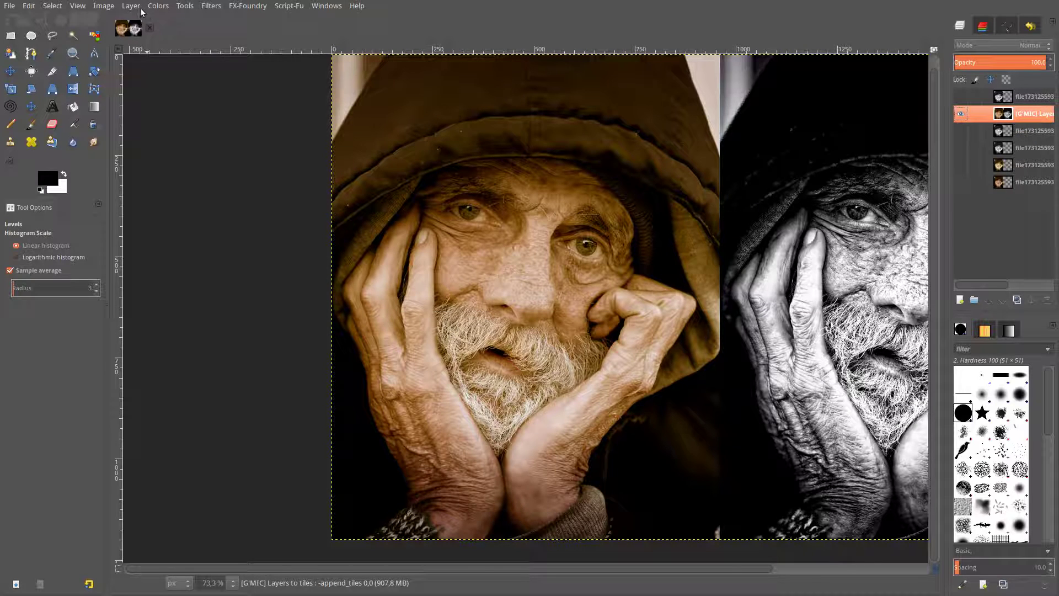
# Zoom to fit the whole tiled comparison image in the window
pyautogui.click(83, 6)
pyautogui.moveTo(101, 40)
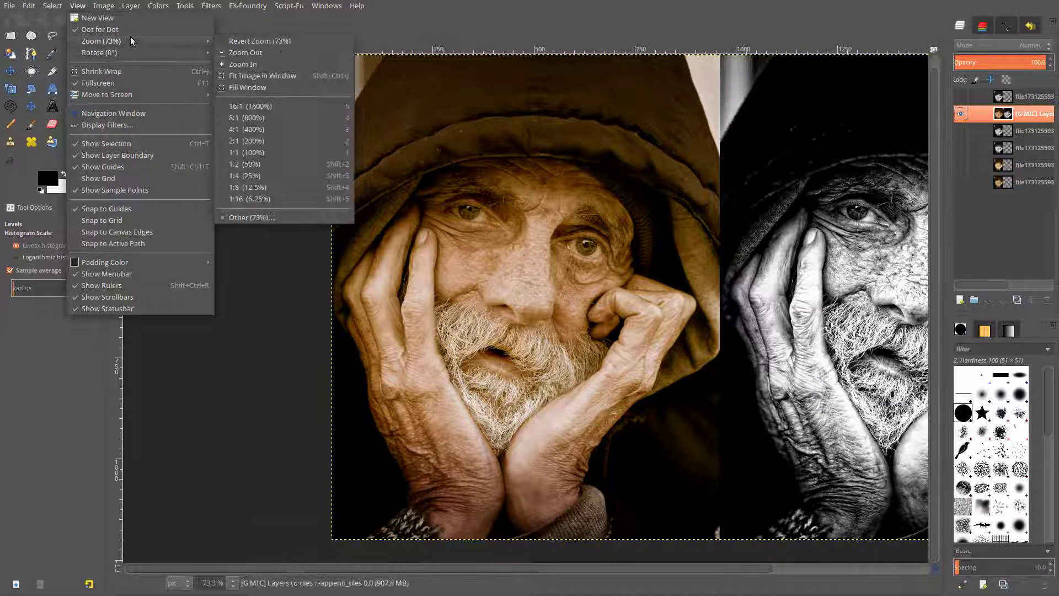
pyautogui.click(249, 76)
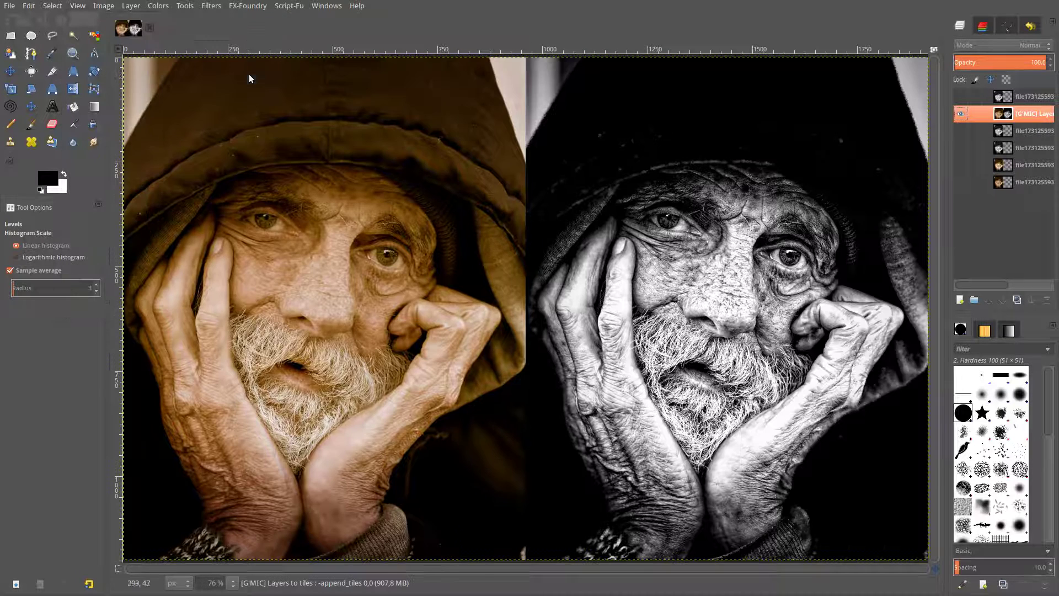